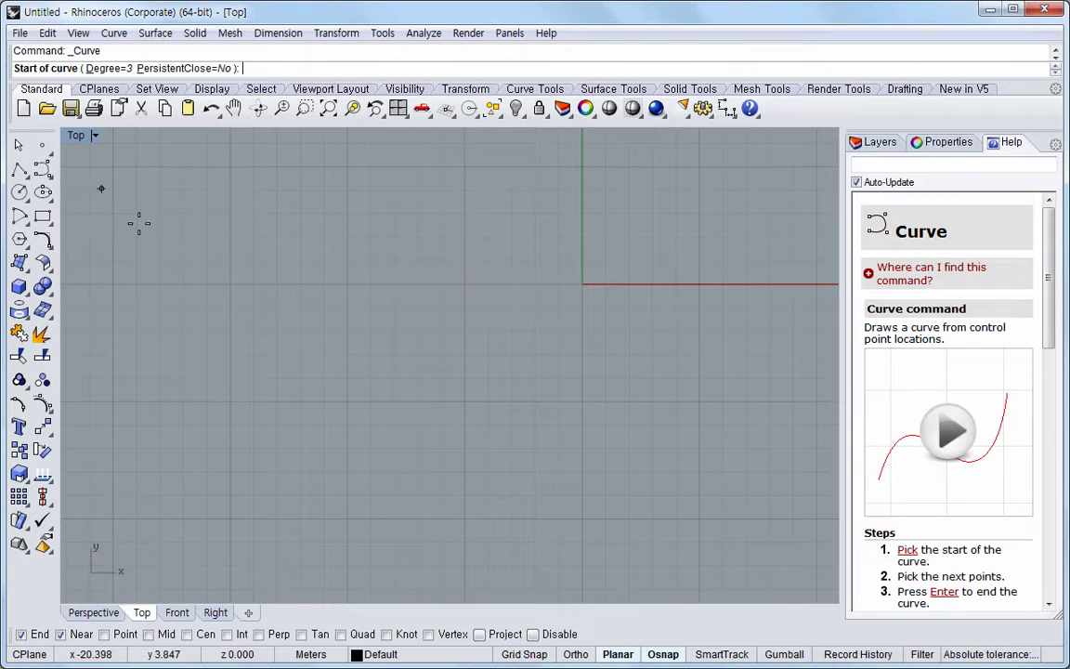
Step: Draw a vertical two-point curve about 5 m long at about x -15, ending near y 0
{"action": "left_click", "coordinate": [231, 168]}
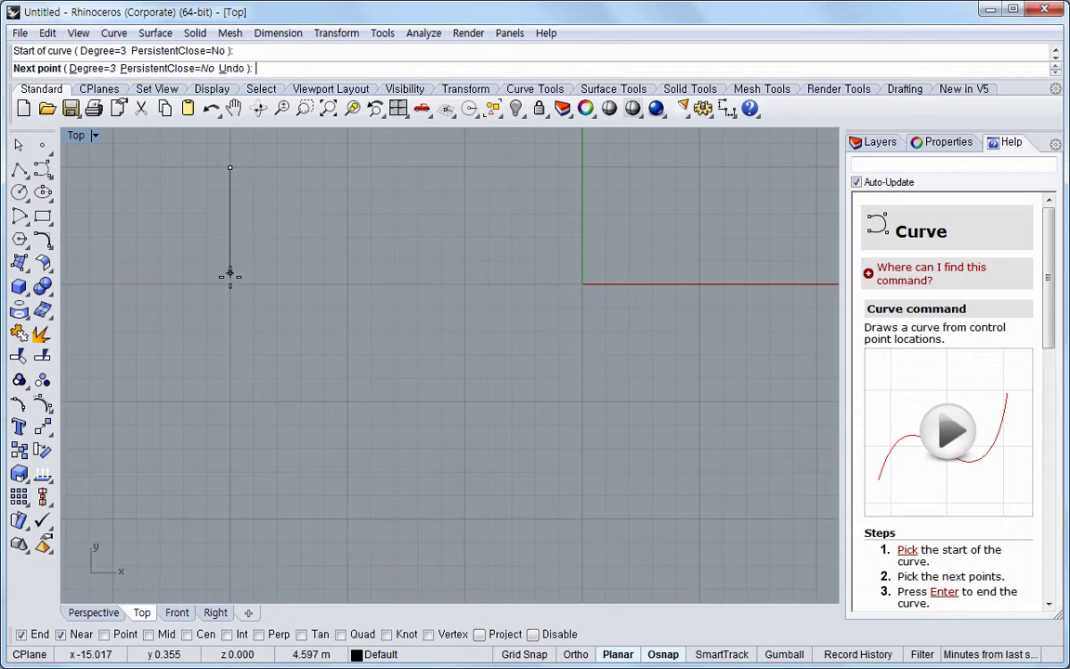
{"action": "key", "text": "F8"}
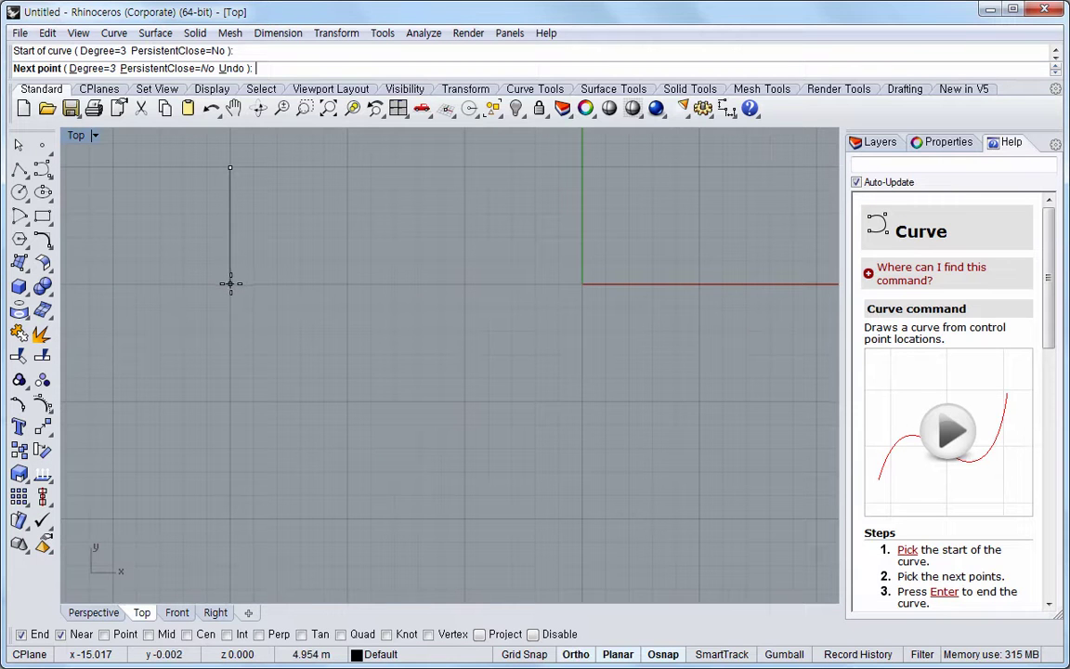
{"action": "left_click", "coordinate": [231, 283]}
{"action": "key", "text": "F8"}
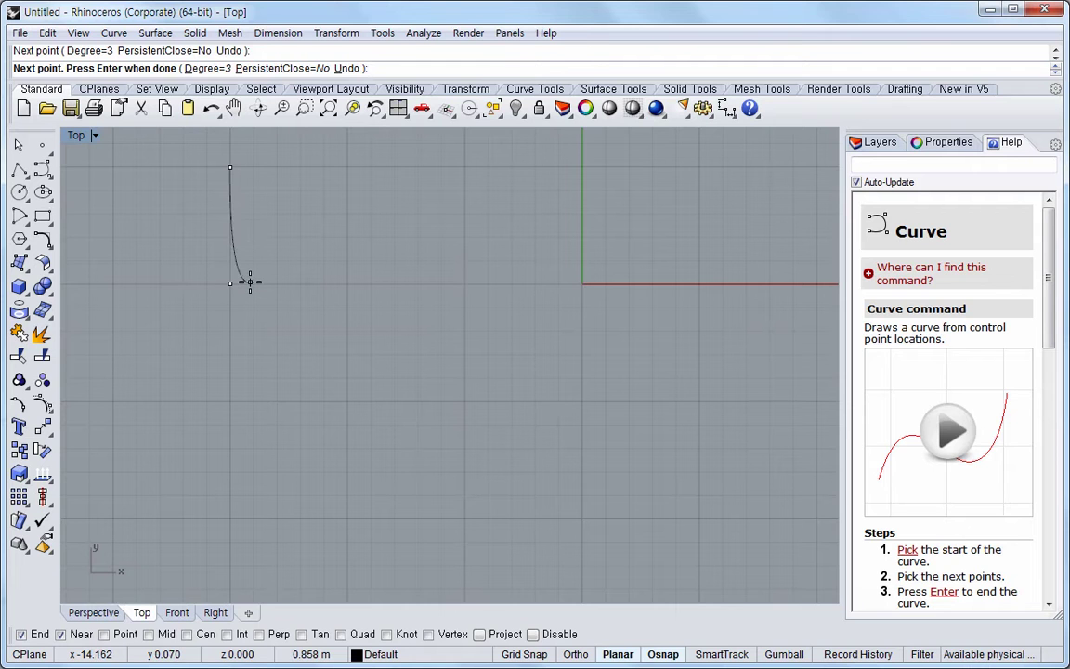
{"action": "key", "text": "Return"}
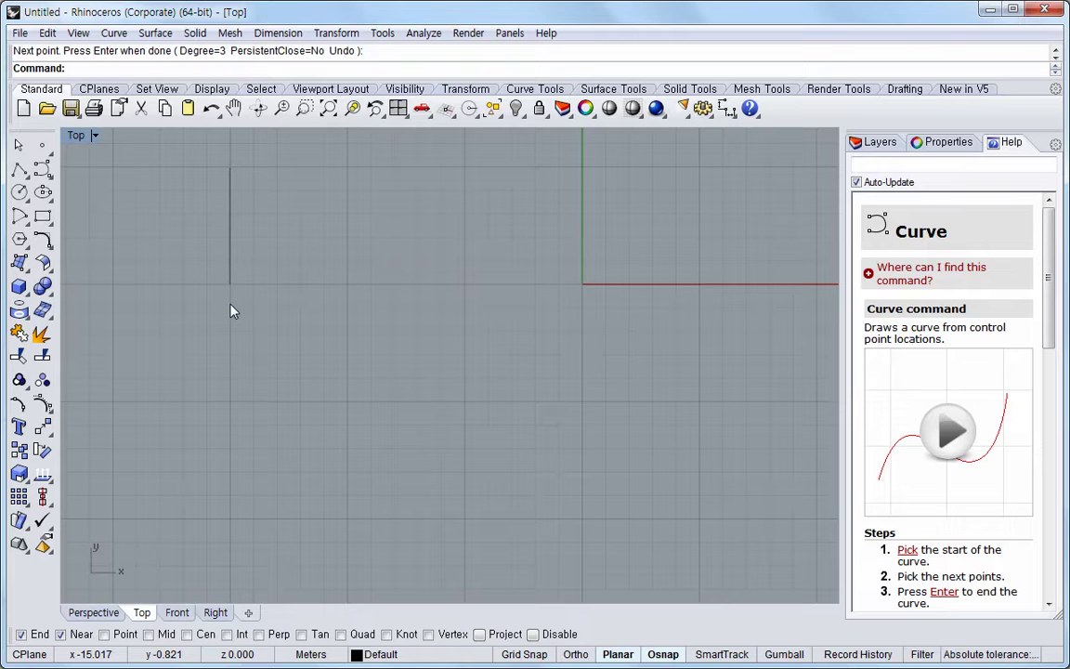
Step: Draw a second vertical degree-3 curve with four control points, in line below the first curve
{"action": "left_click", "coordinate": [42, 171]}
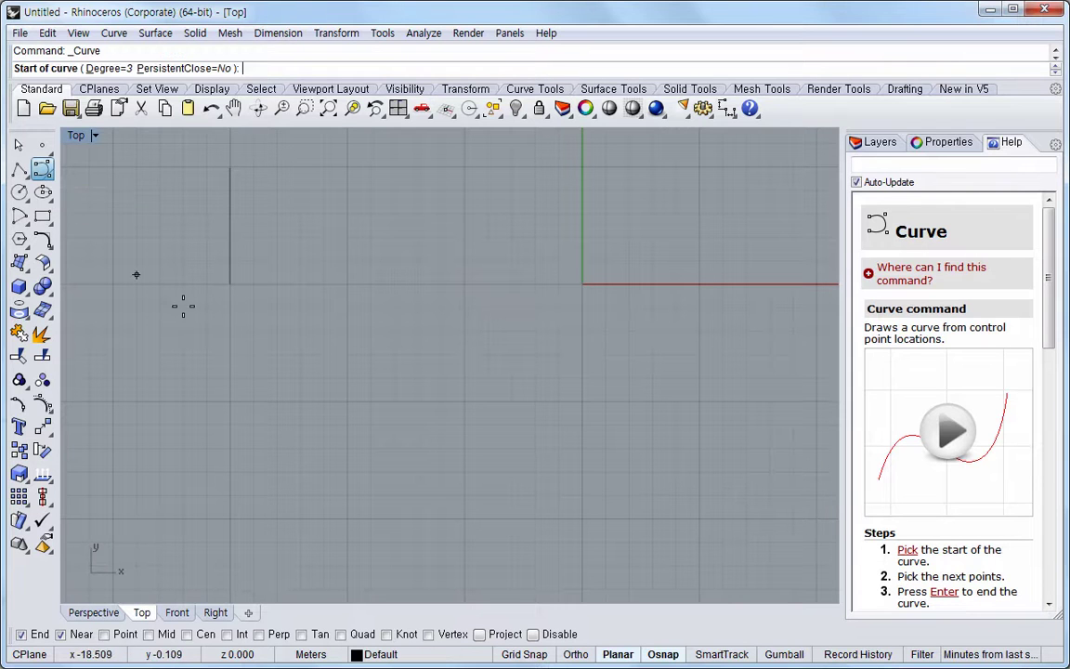
{"action": "left_click", "coordinate": [230, 338]}
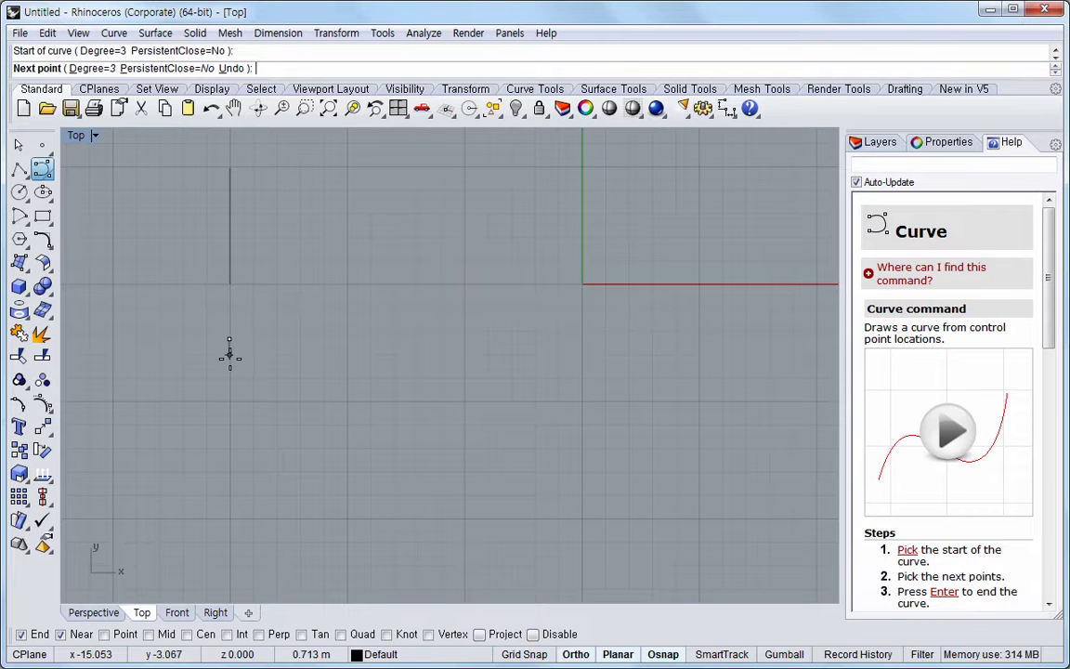
{"action": "left_click", "coordinate": [231, 375]}
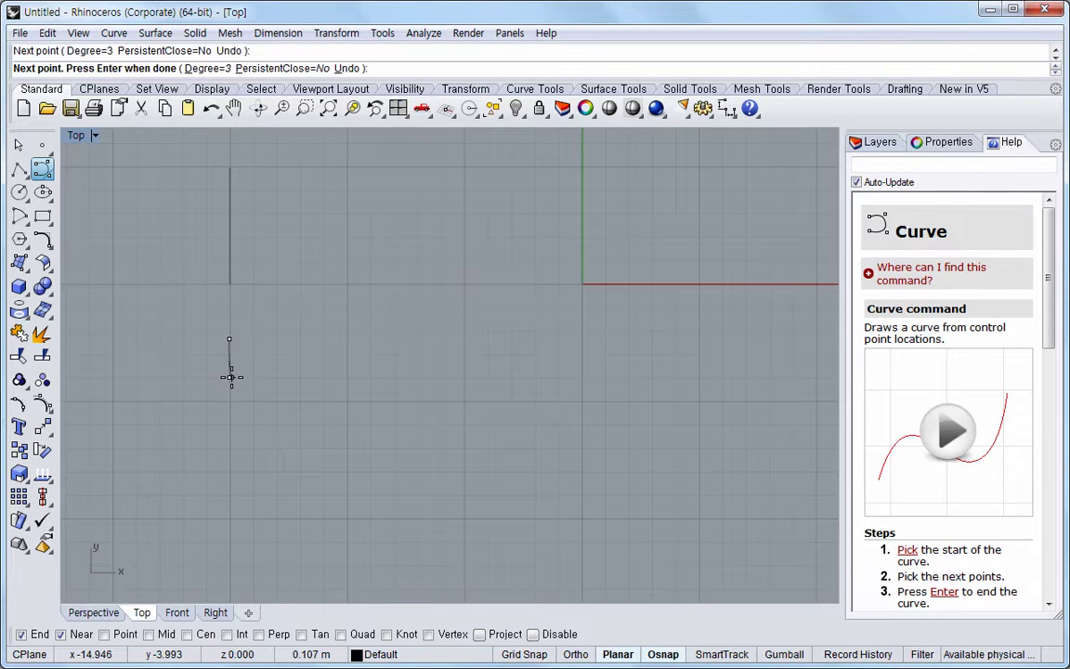
{"action": "left_click", "coordinate": [229, 417], "text": "shift"}
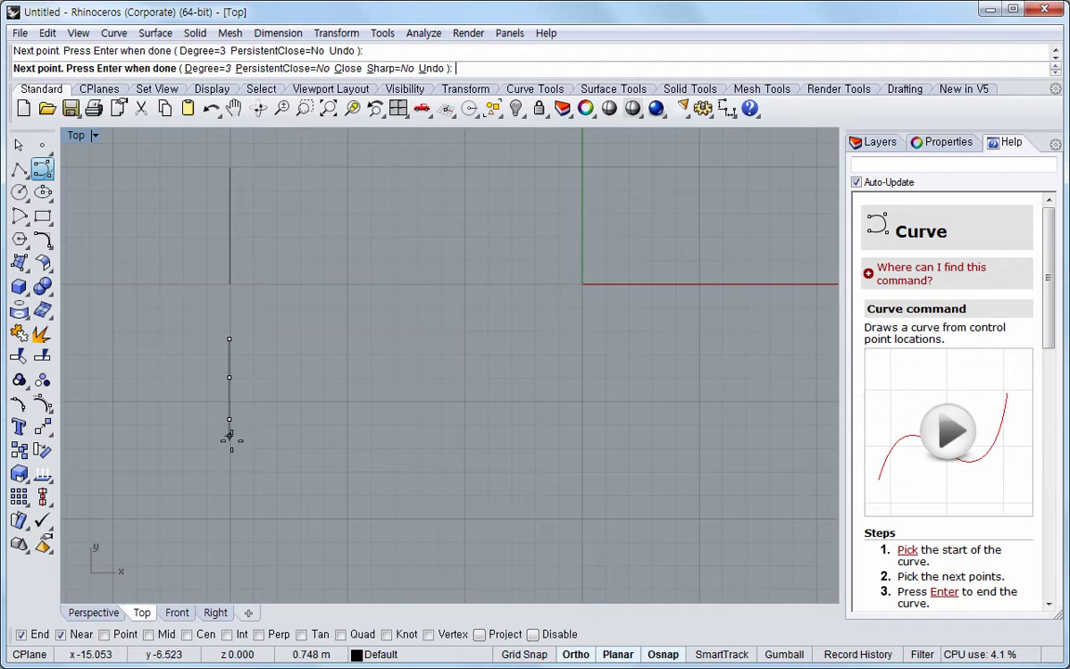
{"action": "left_click", "coordinate": [230, 456]}
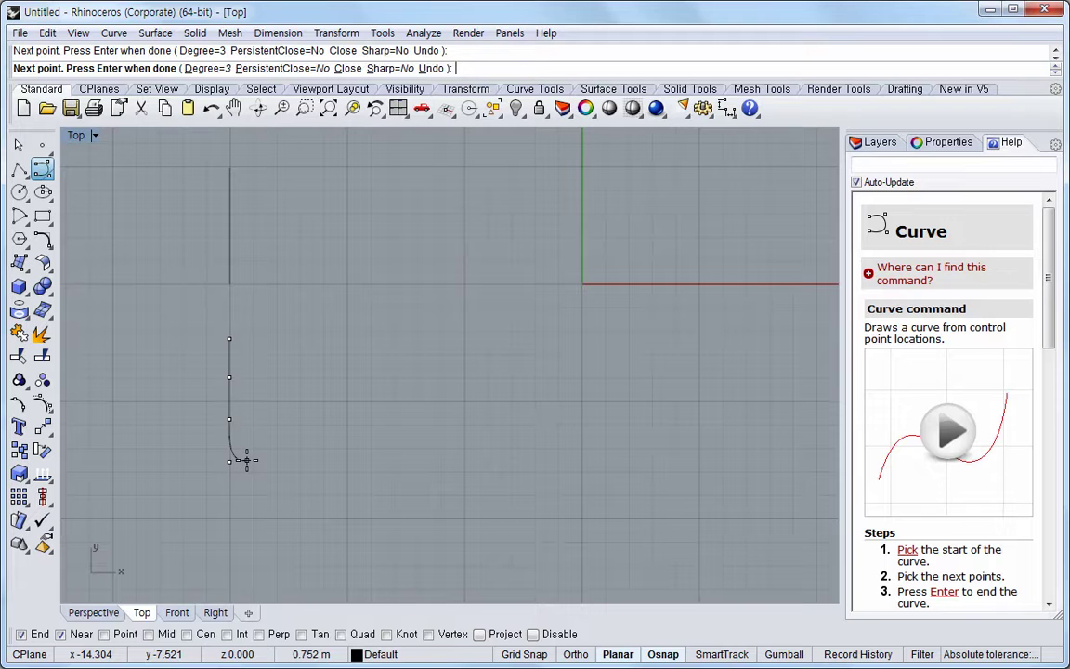
{"action": "key", "text": "Return"}
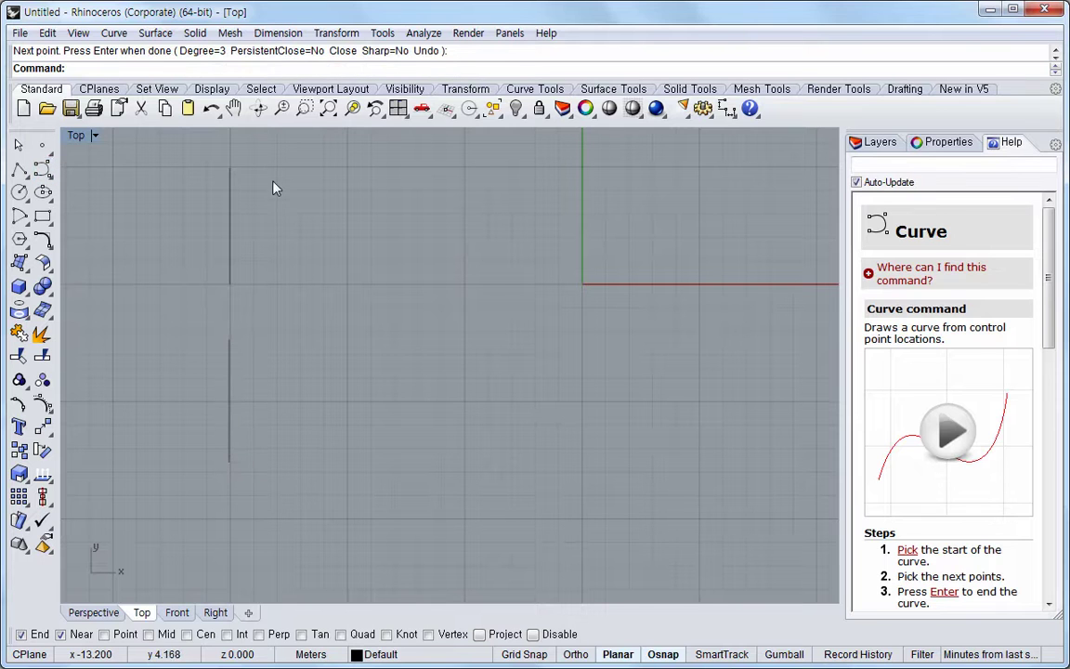
Step: Display the control points of both vertical curves to compare them
{"action": "left_click_drag", "start_coordinate": [181, 442], "coordinate": [174, 486]}
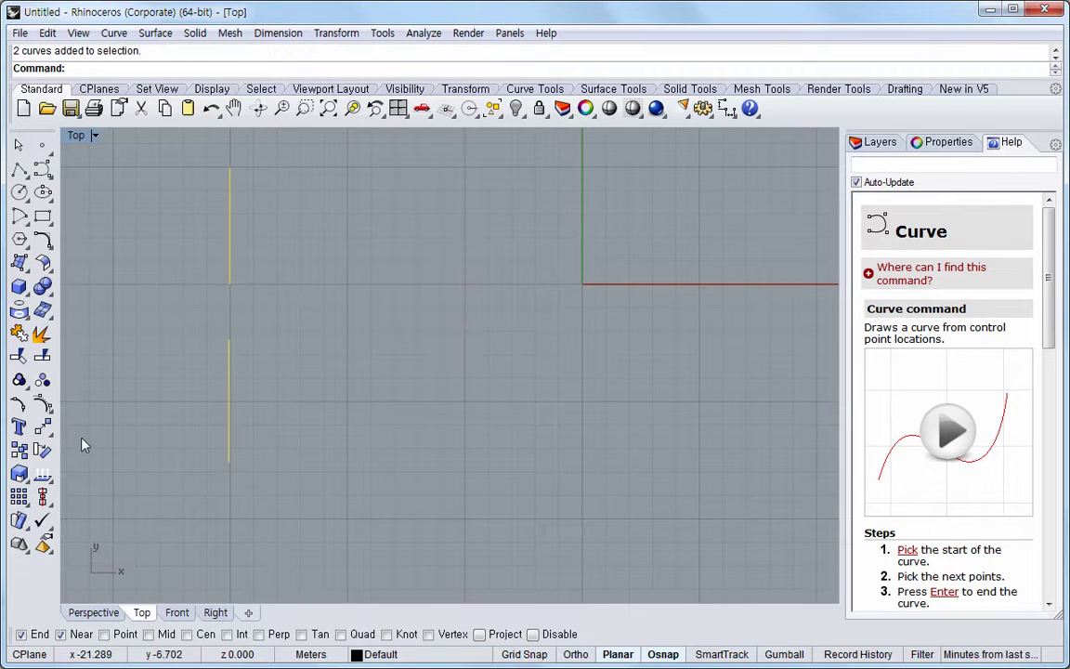
{"action": "left_click", "coordinate": [42, 402]}
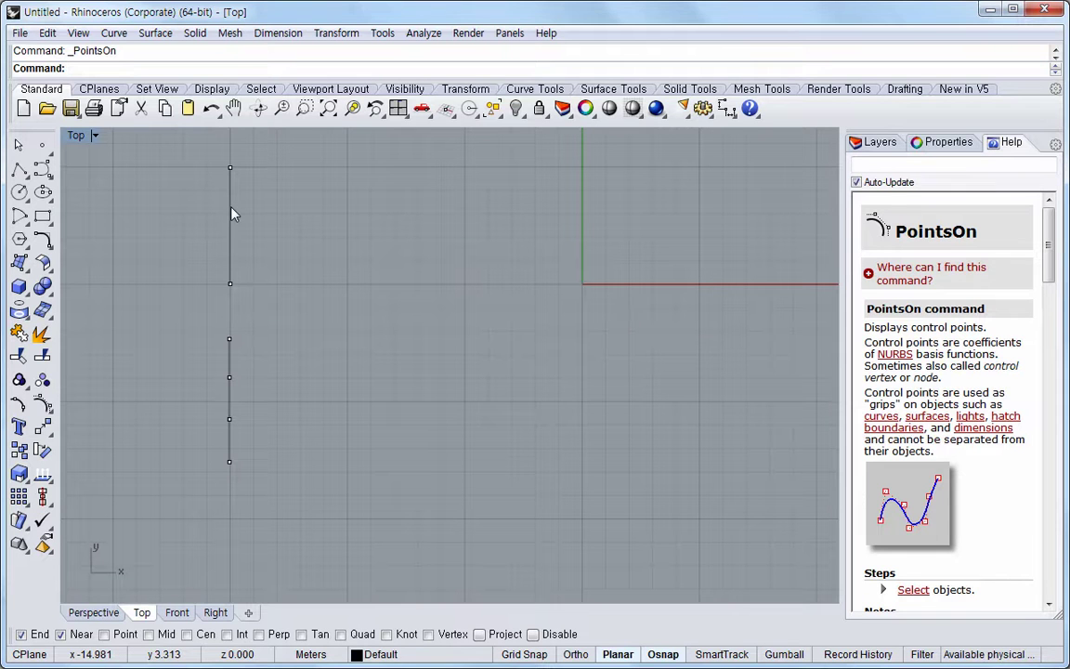
{"action": "left_click", "coordinate": [43, 168]}
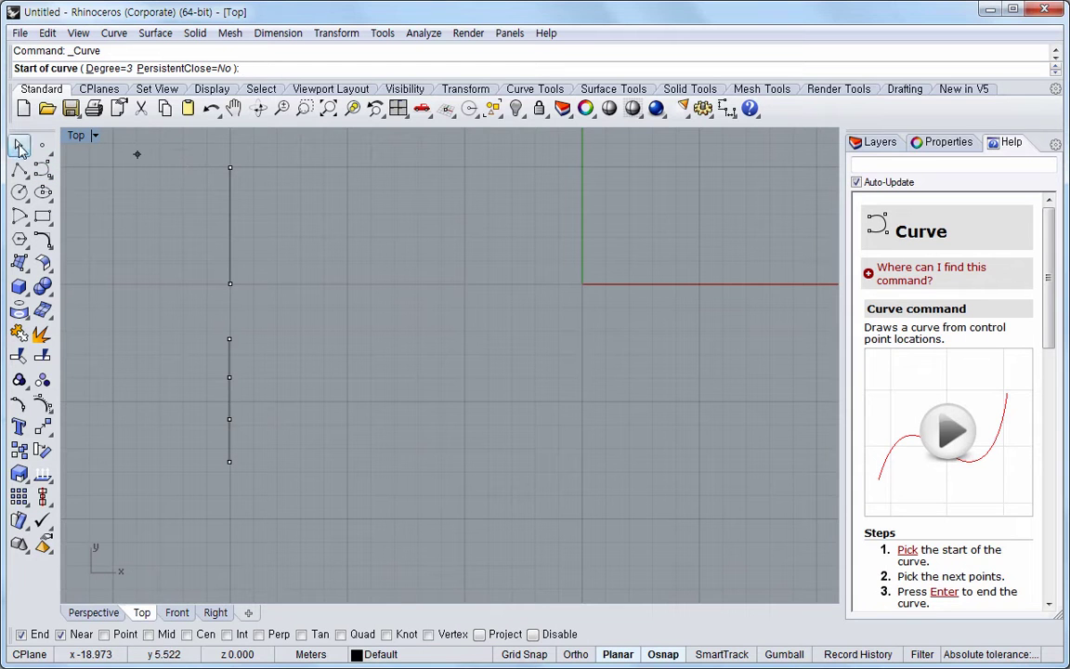
{"action": "key", "text": "Escape"}
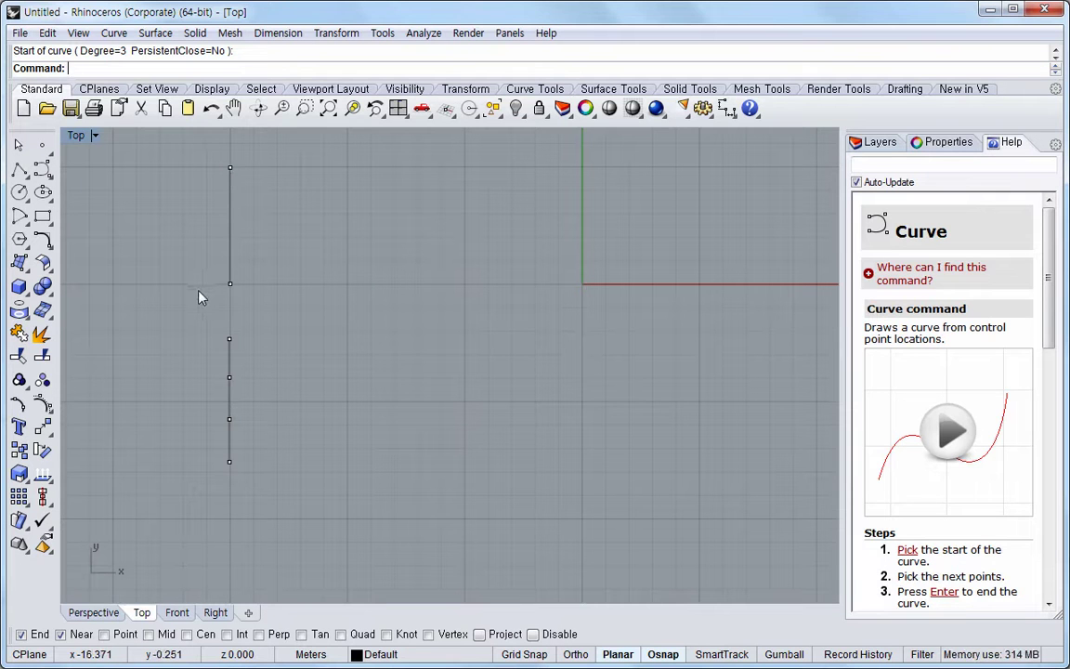
Step: Hide the control points and check the upper curve's degree with Change Degree, without entering a new degree
{"action": "left_click", "coordinate": [19, 145]}
{"action": "left_click", "coordinate": [230, 206]}
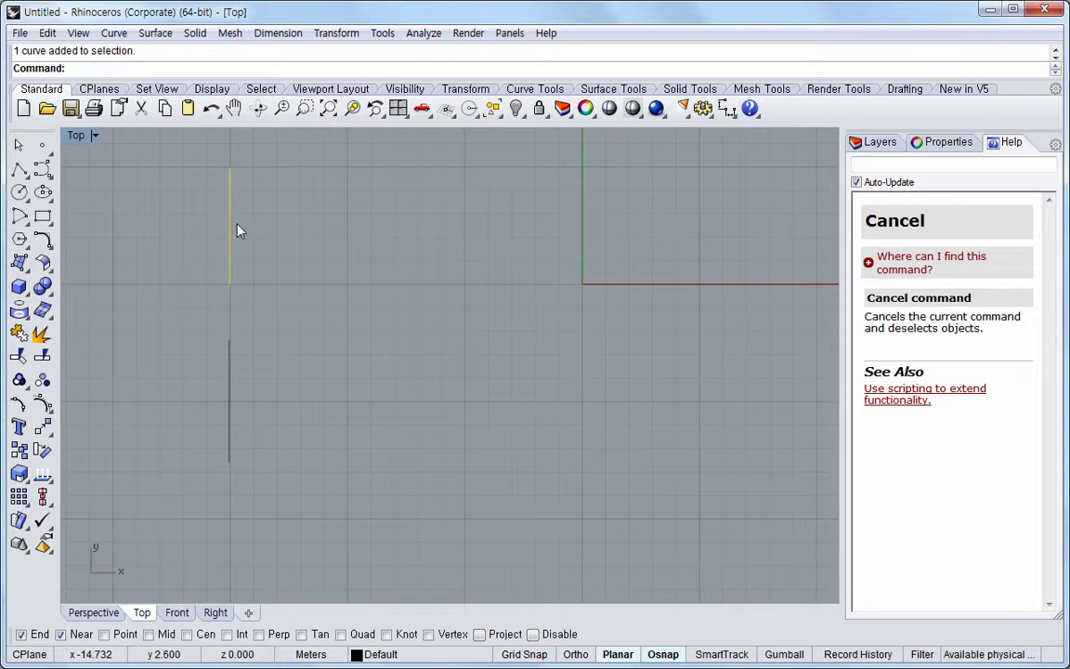
{"action": "left_click", "coordinate": [47, 33]}
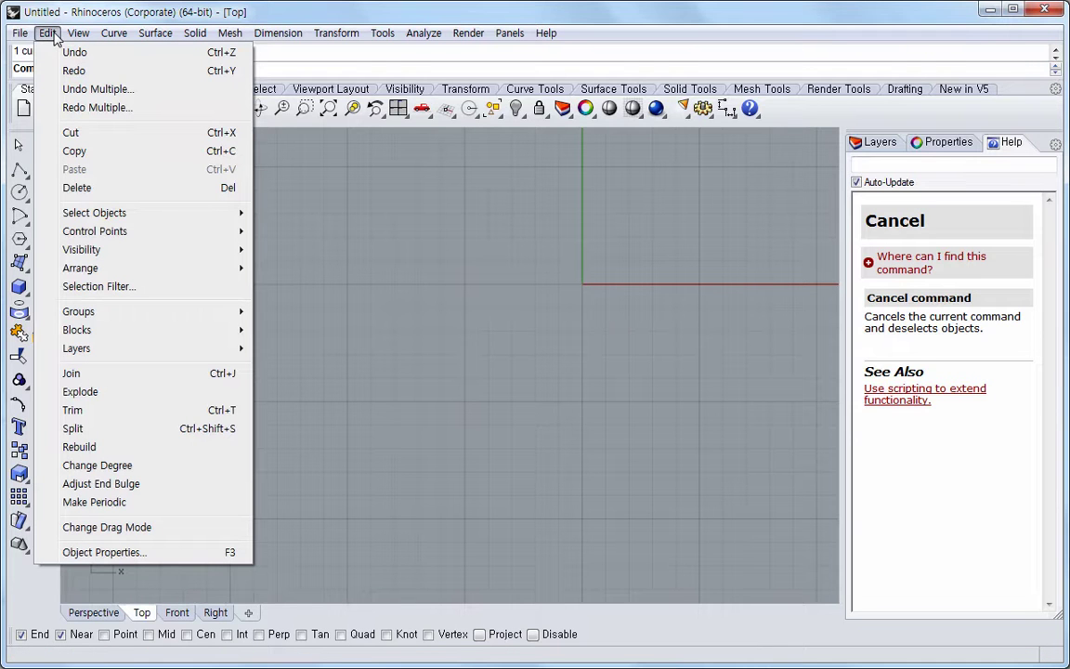
{"action": "left_click", "coordinate": [83, 465]}
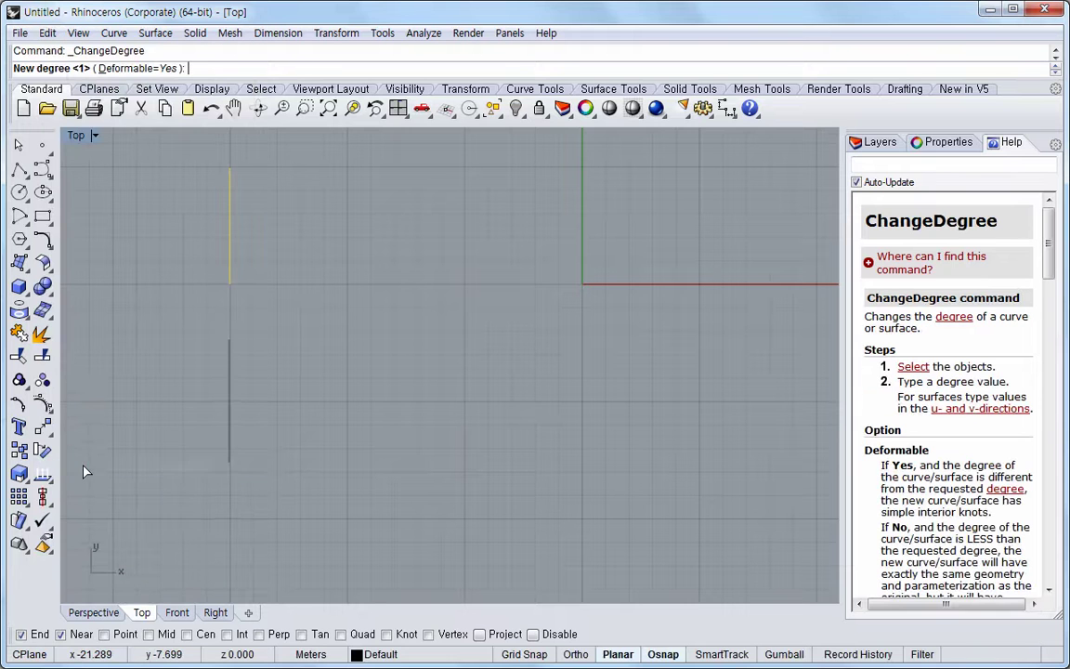
{"action": "left_click", "coordinate": [18, 147]}
{"action": "left_click", "coordinate": [335, 258]}
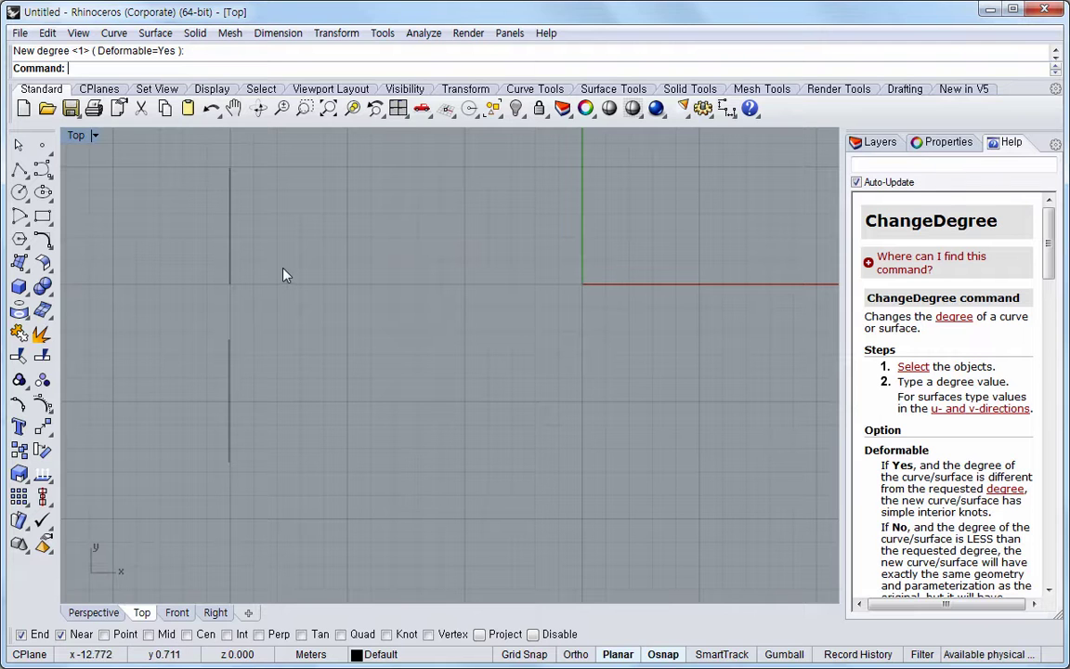
{"action": "left_click", "coordinate": [230, 239]}
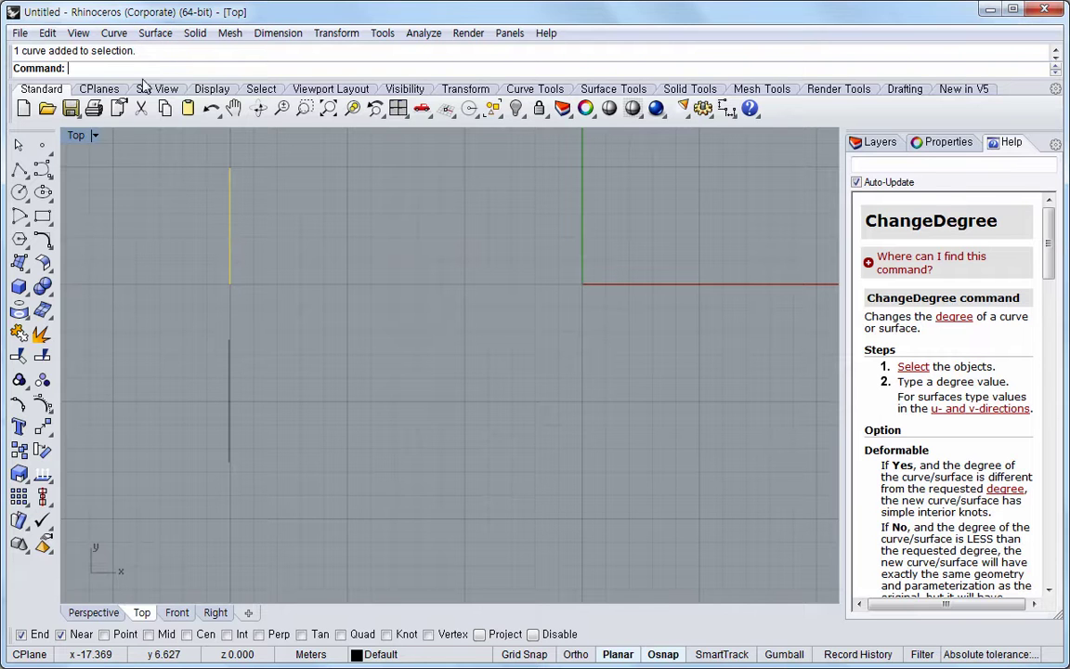
{"action": "double_click", "coordinate": [75, 135]}
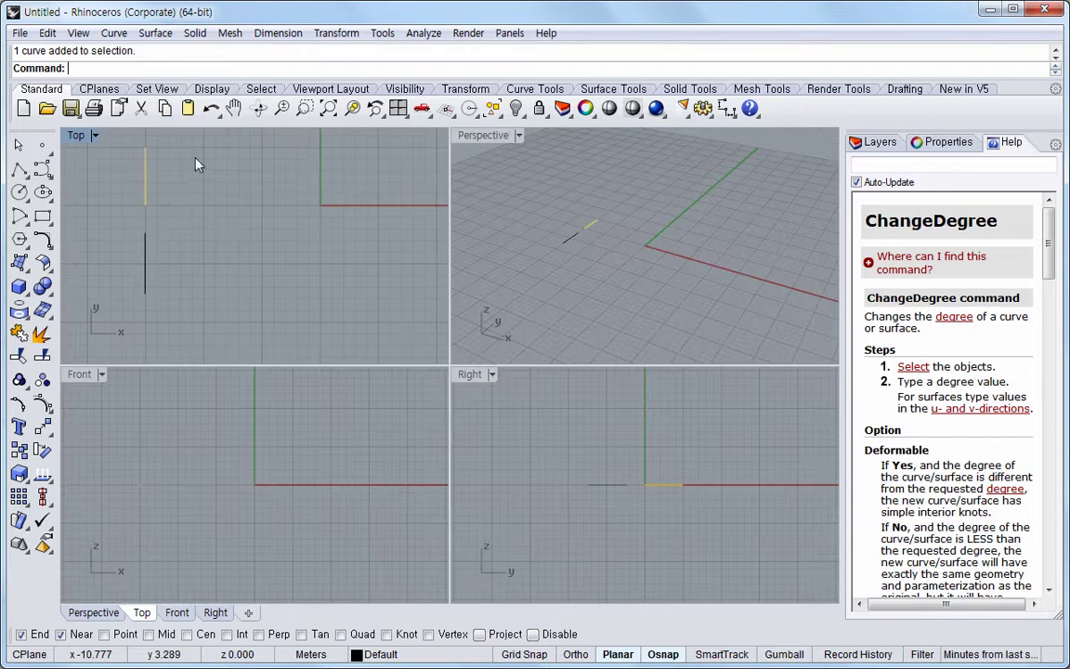
{"action": "left_click", "coordinate": [165, 37]}
{"action": "mouse_move", "coordinate": [211, 270]}
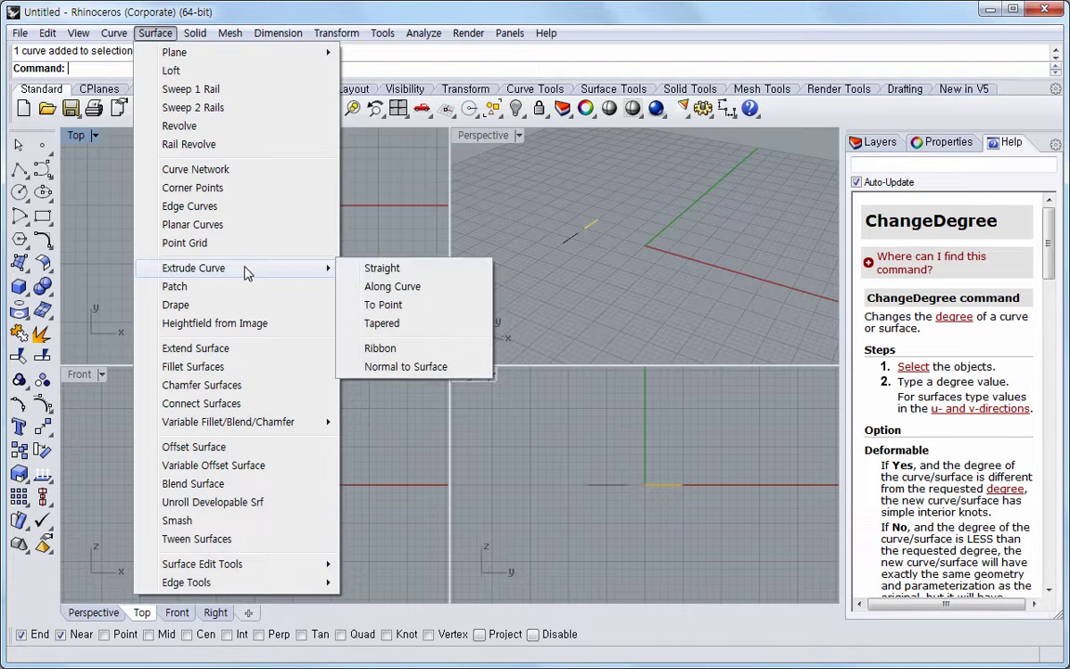
{"action": "left_click", "coordinate": [376, 269]}
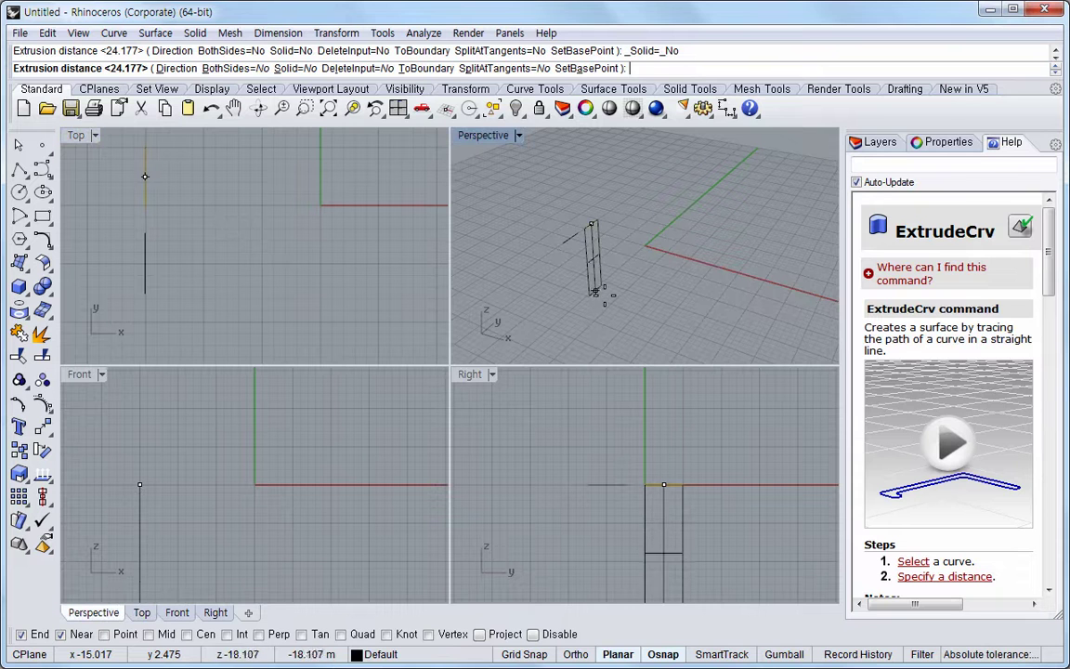
{"action": "key", "text": "Escape"}
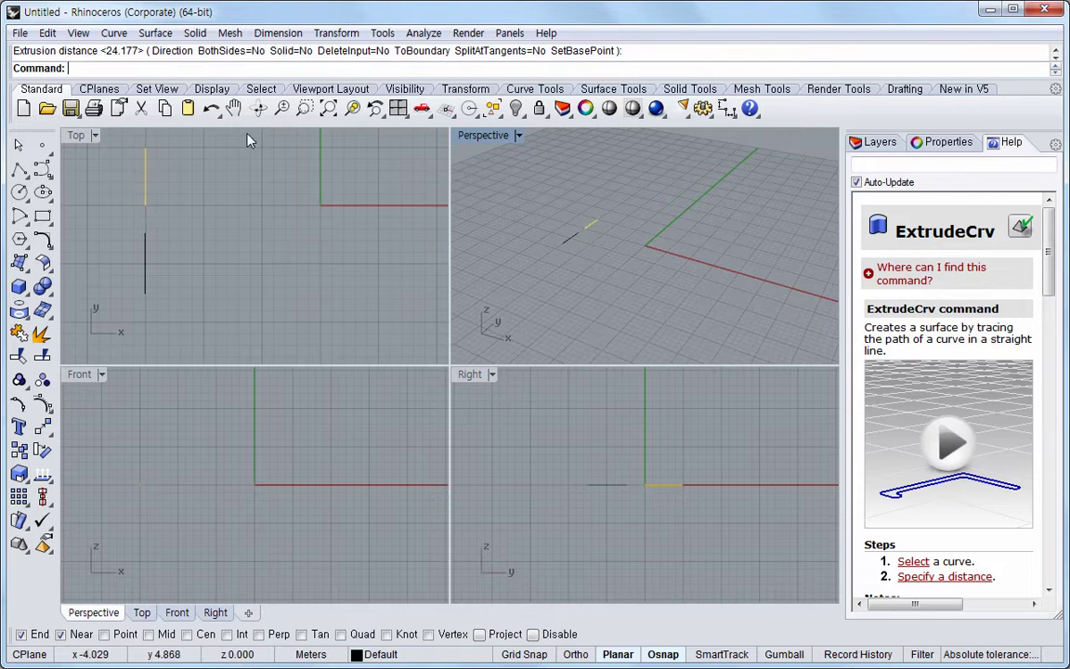
{"action": "left_click", "coordinate": [155, 33]}
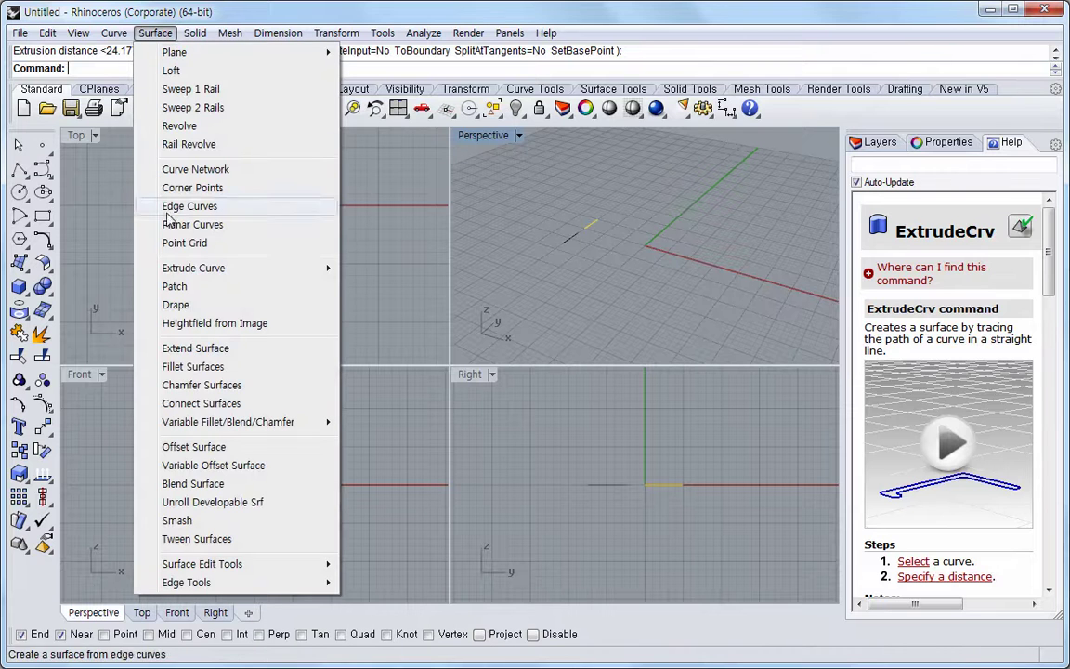
{"action": "mouse_move", "coordinate": [174, 269]}
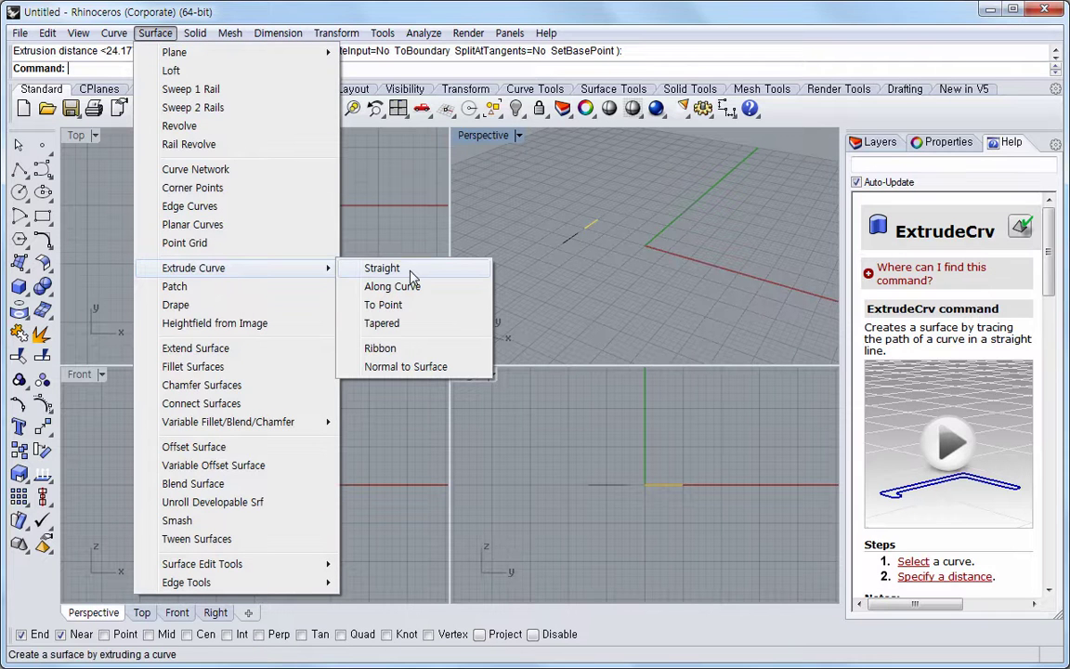
{"action": "left_click", "coordinate": [94, 208]}
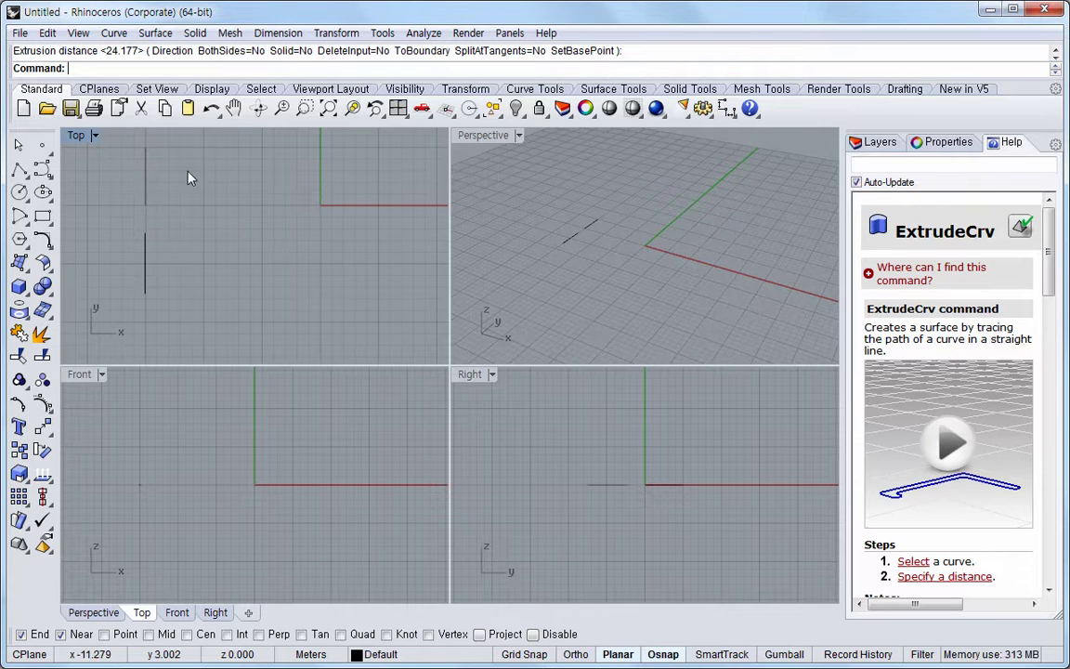
{"action": "double_click", "coordinate": [76, 136]}
Step: Extrude both vertical curves into flat surfaces along a horizontal x direction, about 15 m long, ending at the y axis
{"action": "right_click_drag", "start_coordinate": [317, 248], "coordinate": [301, 271]}
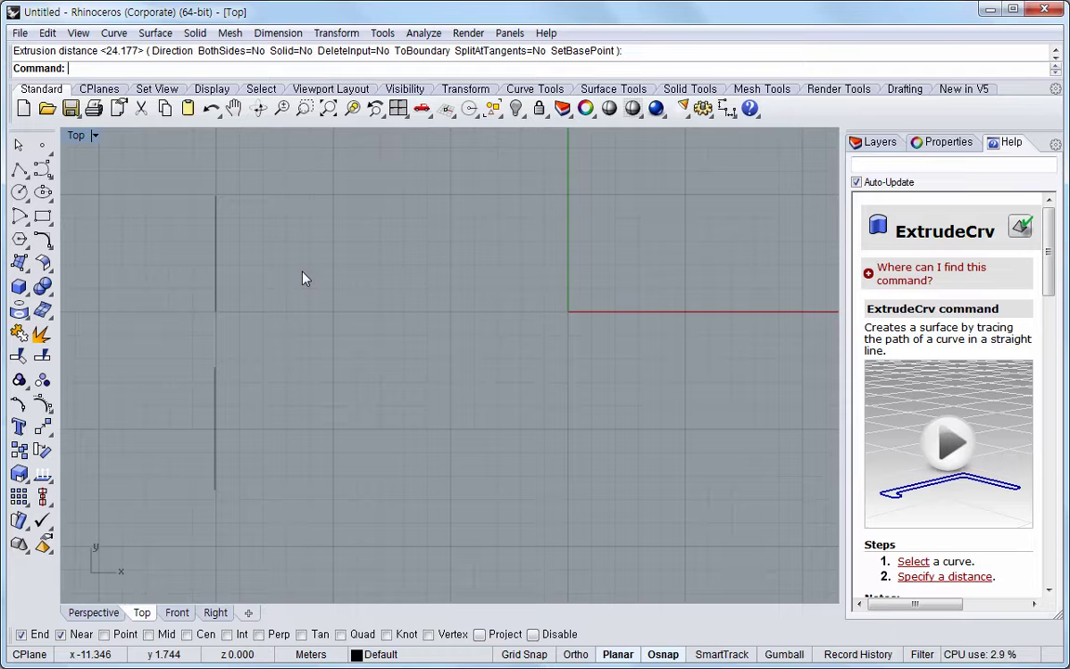
{"action": "left_click", "coordinate": [154, 33]}
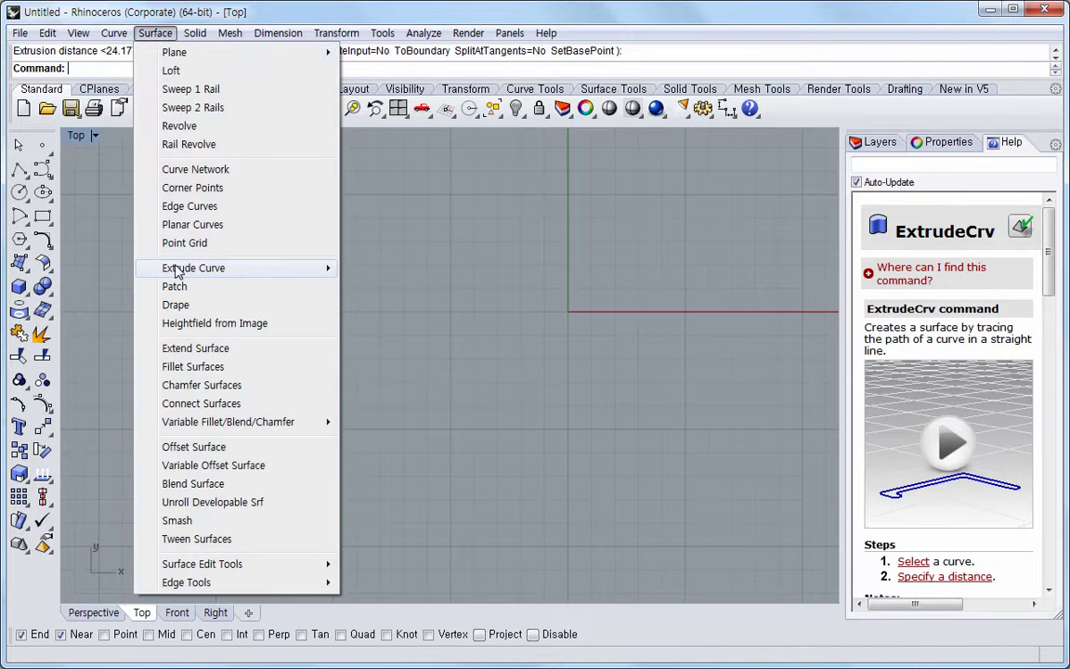
{"action": "mouse_move", "coordinate": [169, 268]}
{"action": "left_click", "coordinate": [374, 272]}
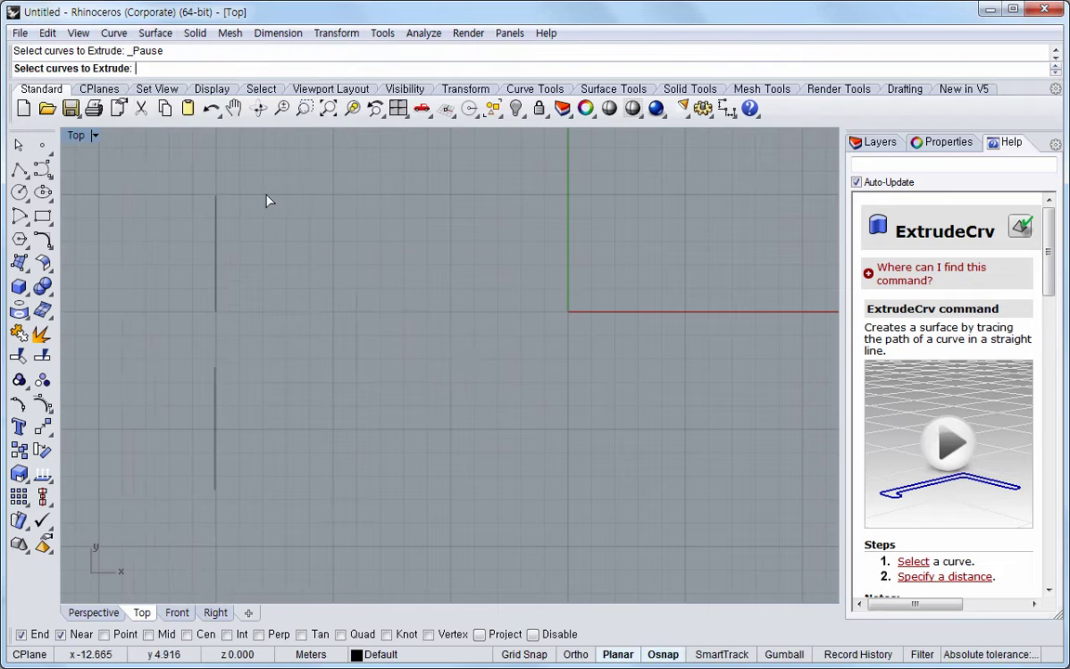
{"action": "left_click", "coordinate": [215, 242]}
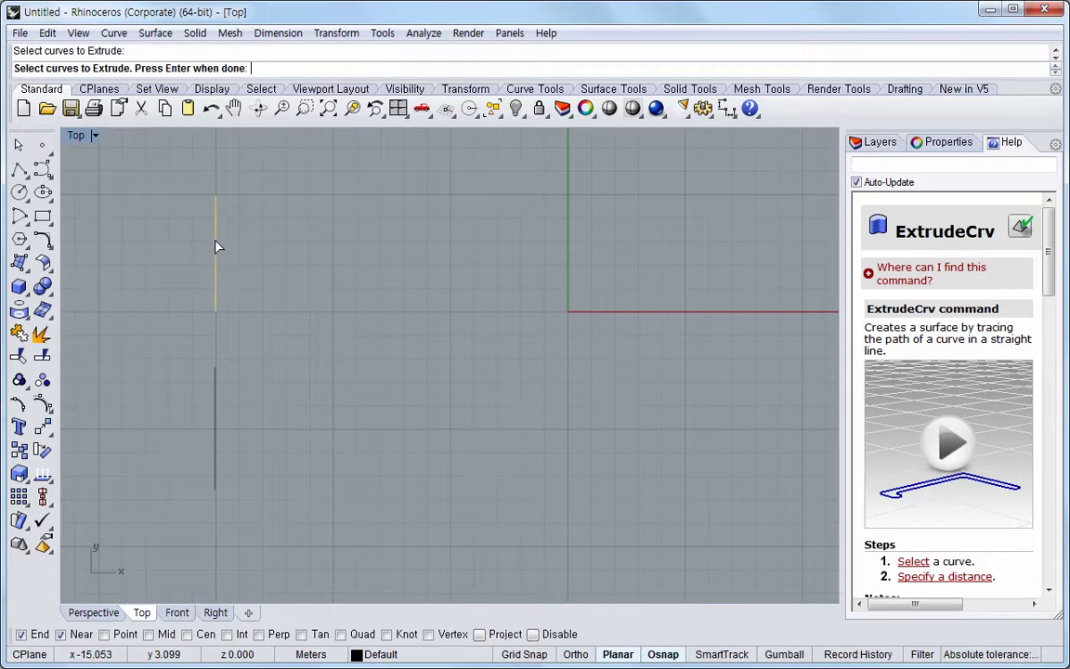
{"action": "left_click", "coordinate": [217, 422]}
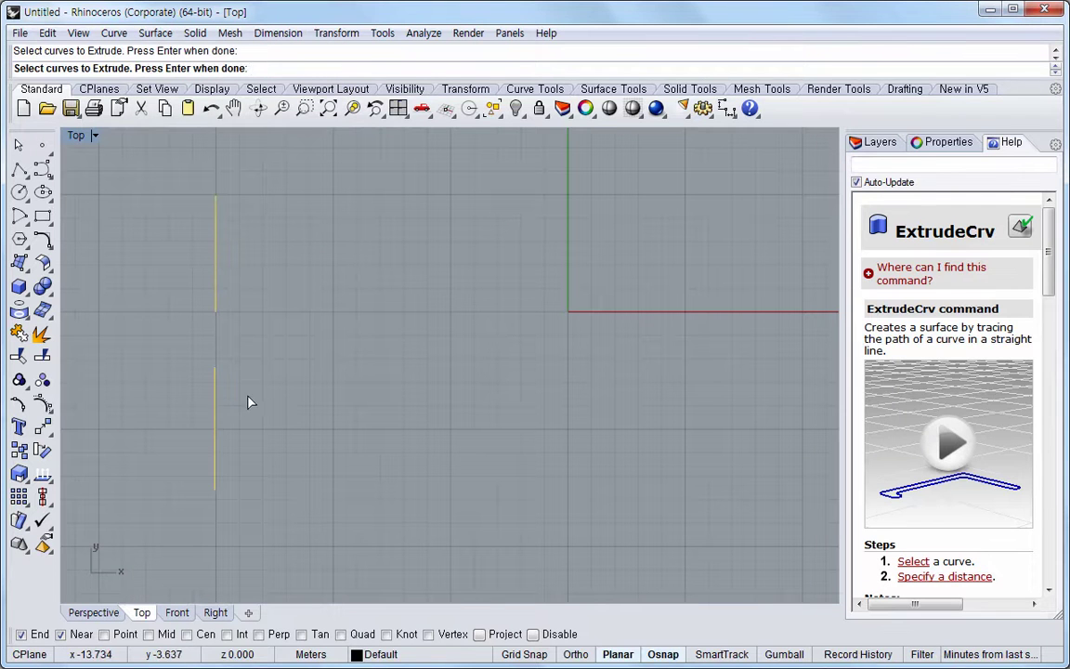
{"action": "key", "text": "Return"}
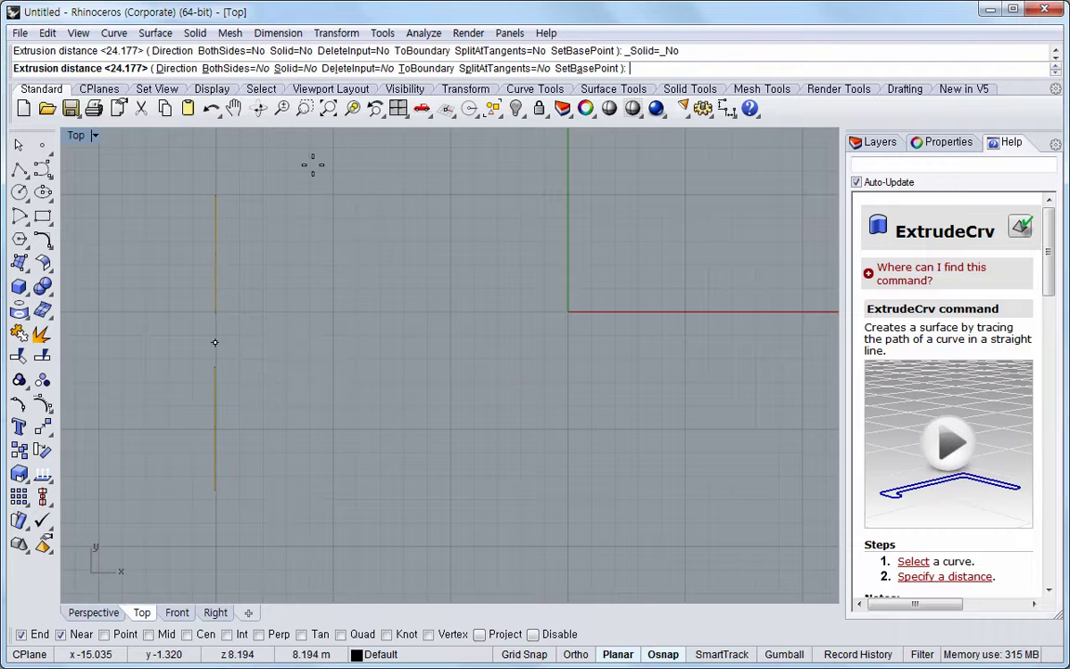
{"action": "left_click", "coordinate": [177, 68]}
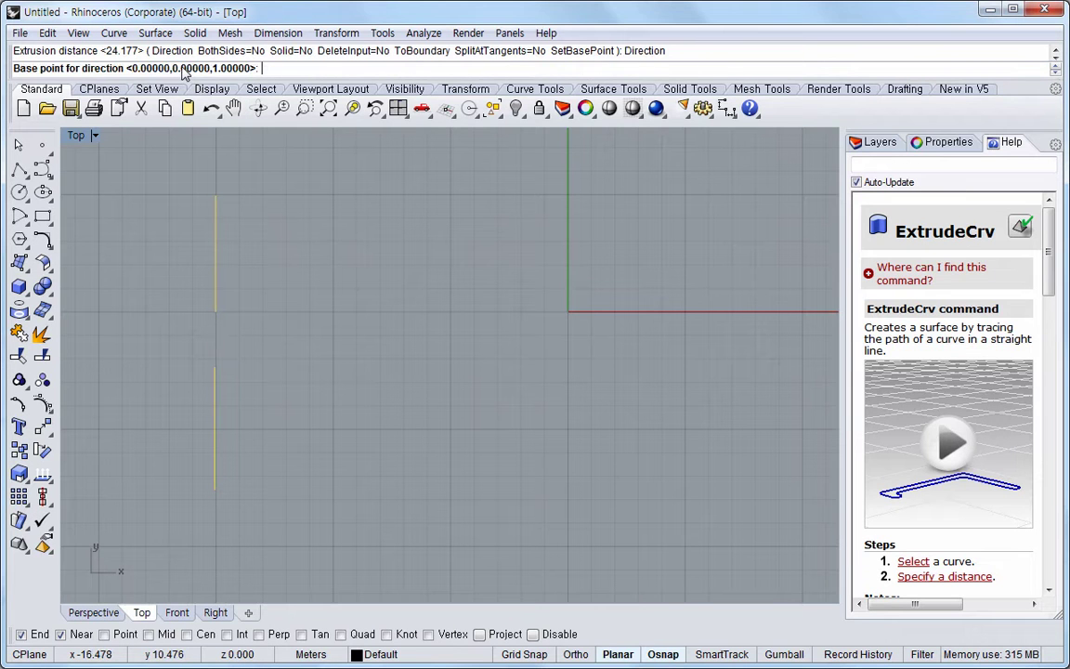
{"action": "left_click", "coordinate": [335, 311]}
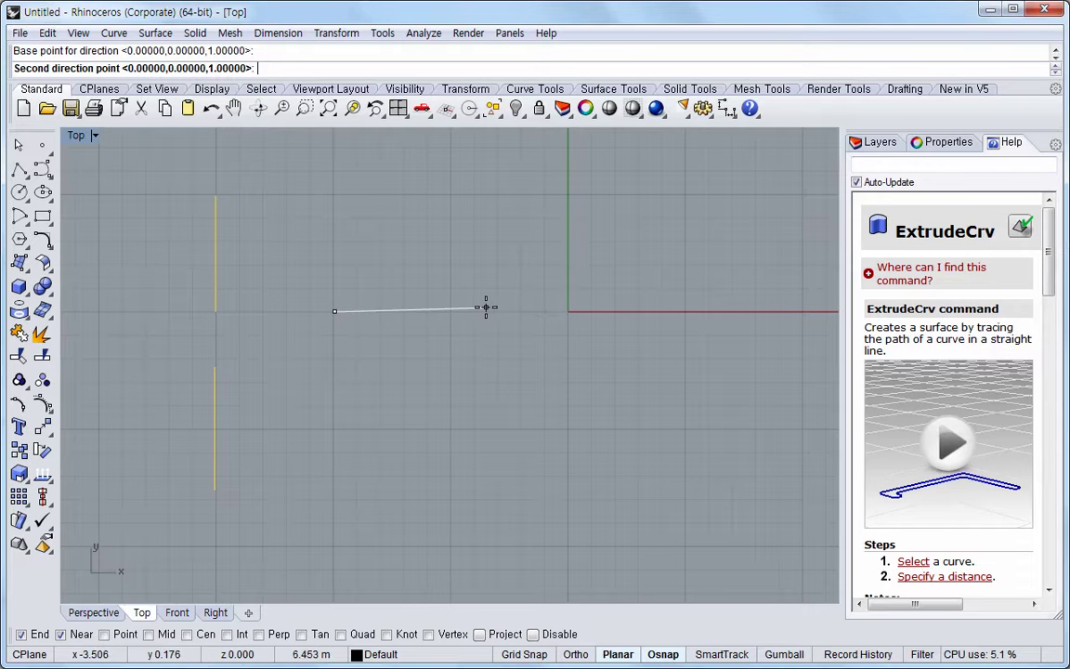
{"action": "left_click", "coordinate": [513, 313]}
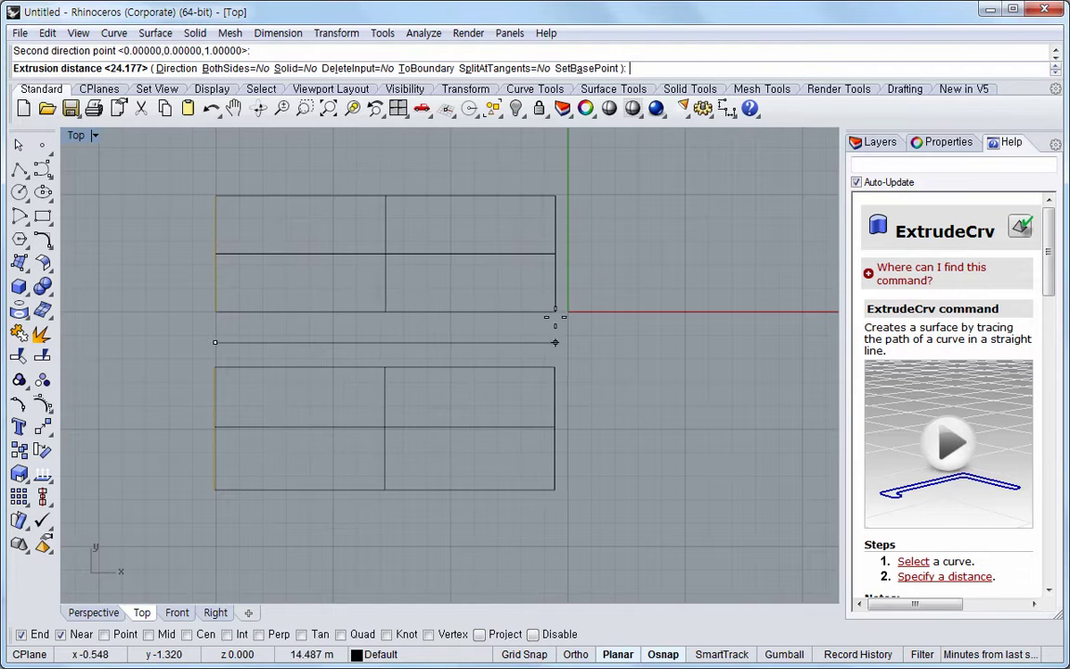
{"action": "left_click", "coordinate": [567, 317]}
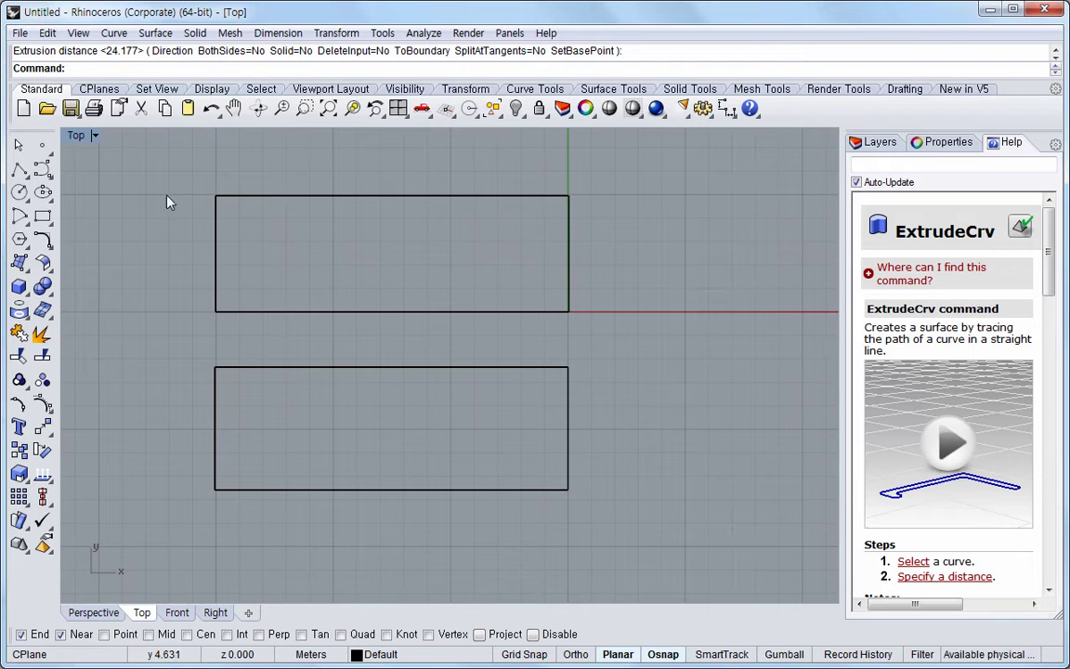
Step: Set the Perspective and Top viewports to Shaded display and enlarge the Top view
{"action": "double_click", "coordinate": [77, 136]}
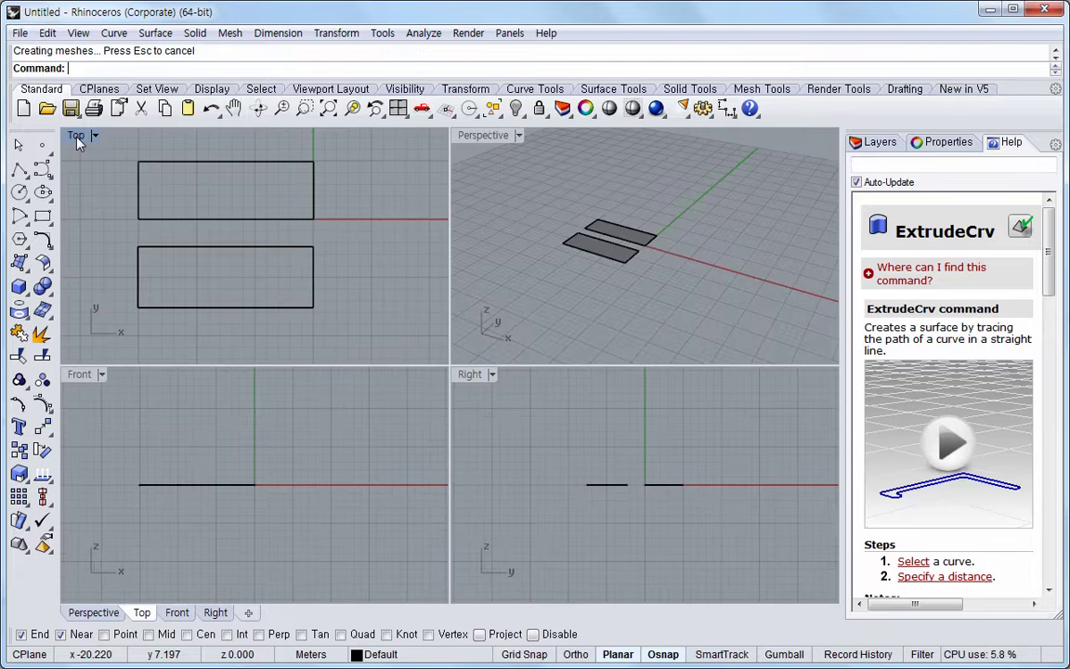
{"action": "left_click", "coordinate": [519, 136]}
{"action": "left_click", "coordinate": [548, 196]}
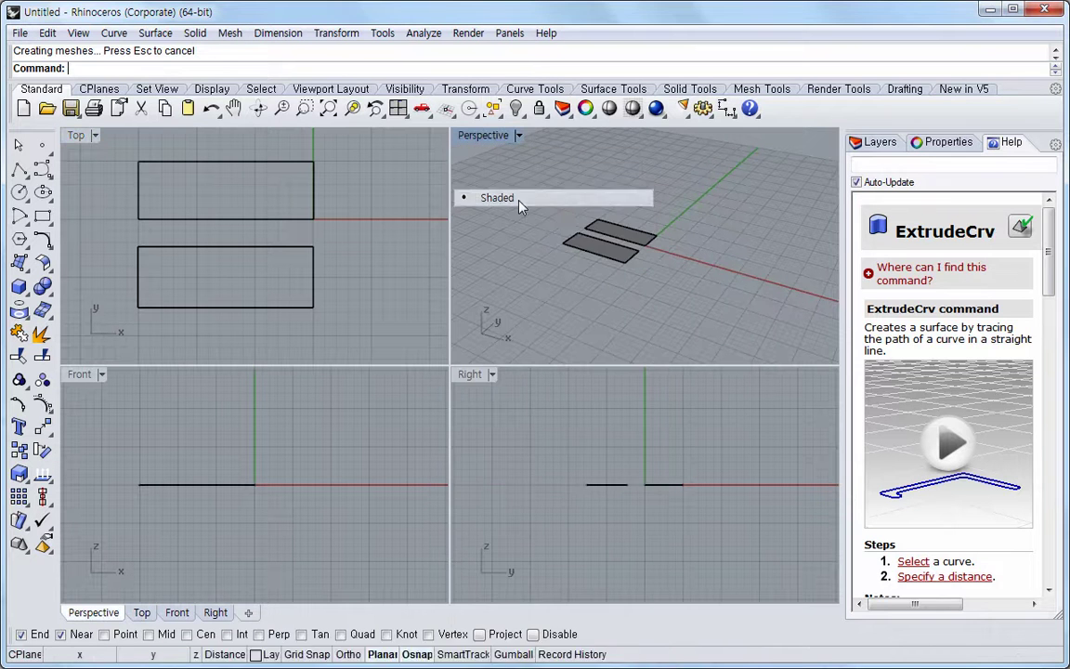
{"action": "scroll", "coordinate": [632, 306], "scroll_direction": "up", "scroll_amount": 2}
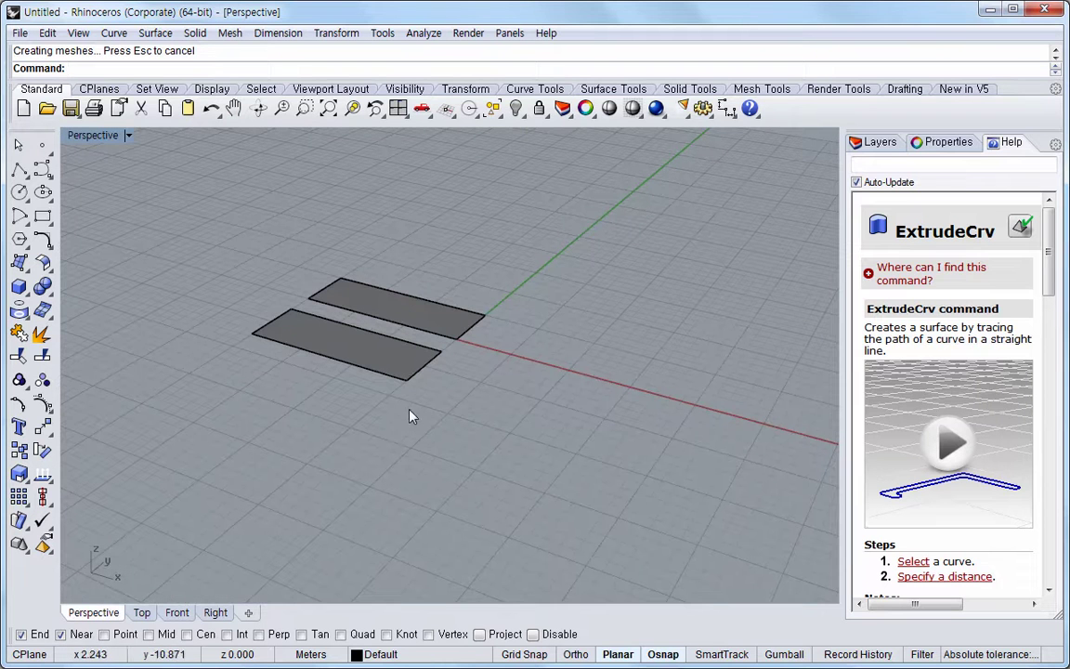
{"action": "double_click", "coordinate": [98, 136]}
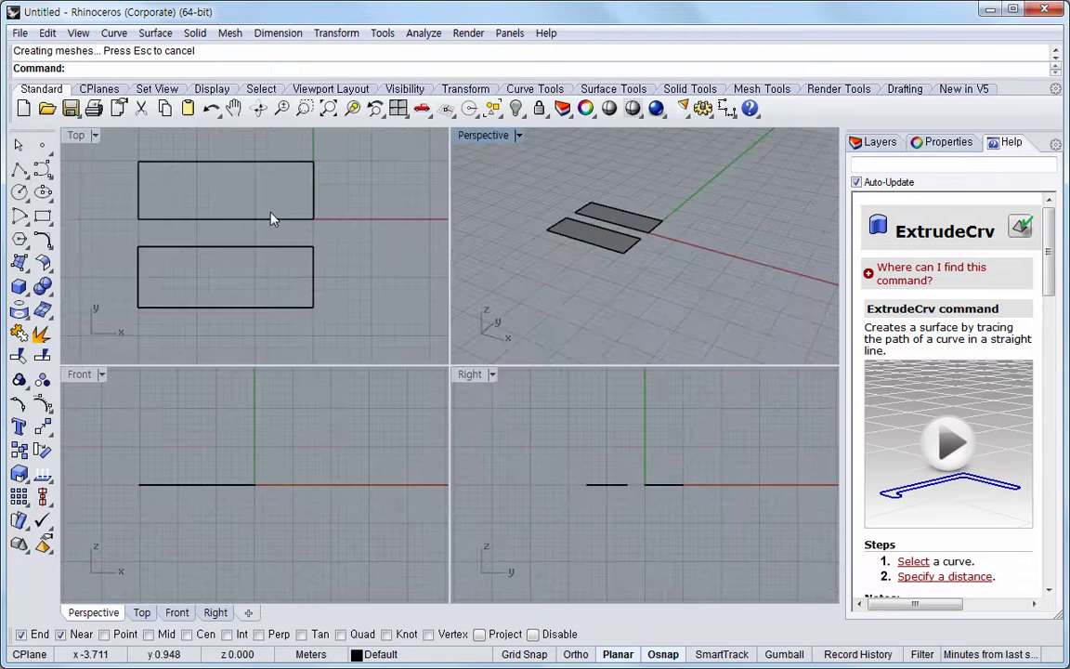
{"action": "left_click", "coordinate": [99, 175]}
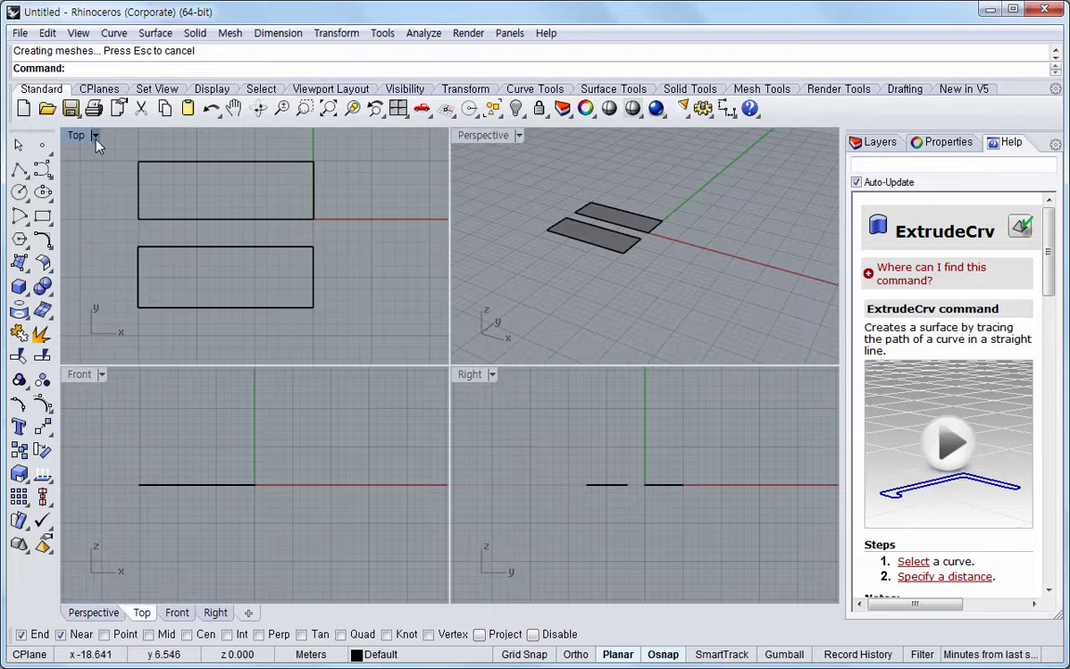
{"action": "left_click", "coordinate": [95, 136]}
{"action": "left_click", "coordinate": [117, 196]}
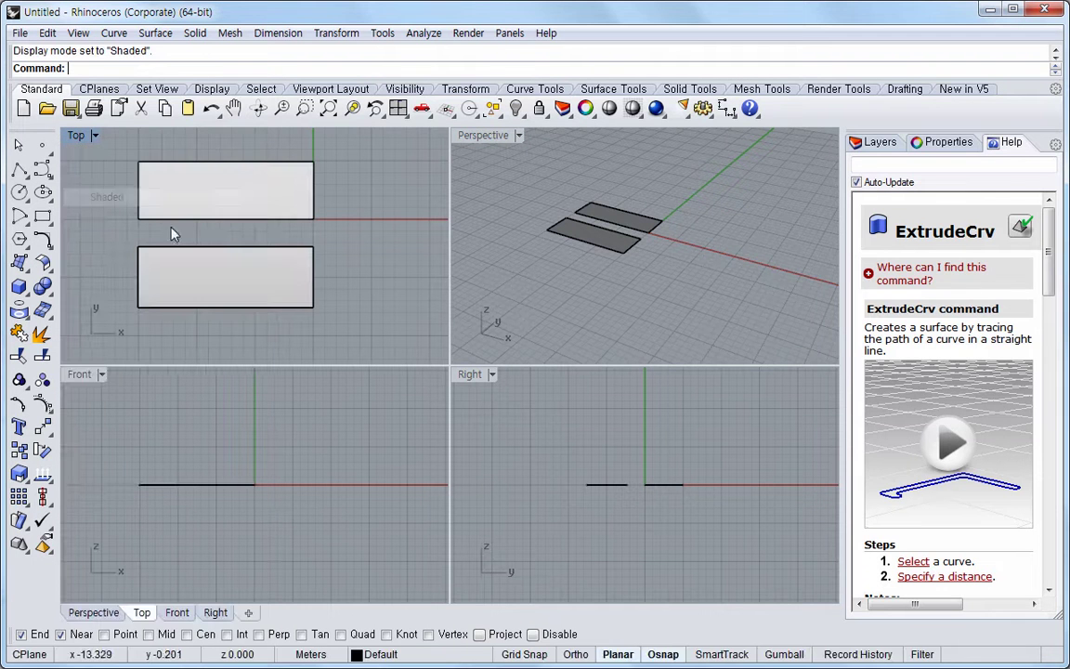
{"action": "double_click", "coordinate": [74, 135]}
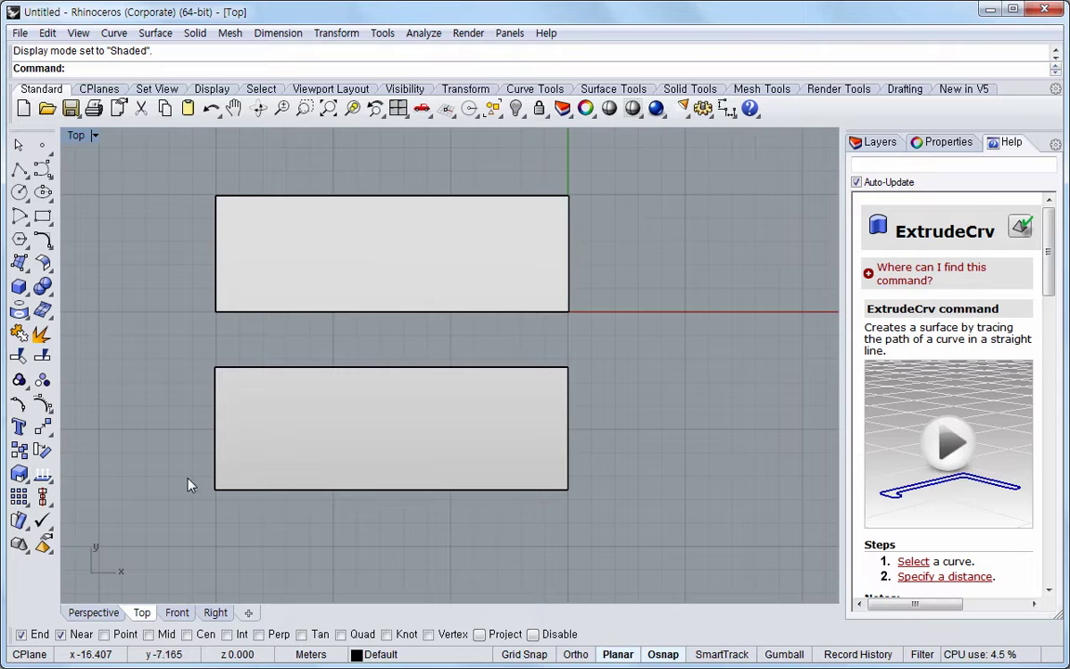
Step: Display the control points of the curve on the upper extrusion's edge to inspect them, and hide them again
{"action": "left_click", "coordinate": [220, 257]}
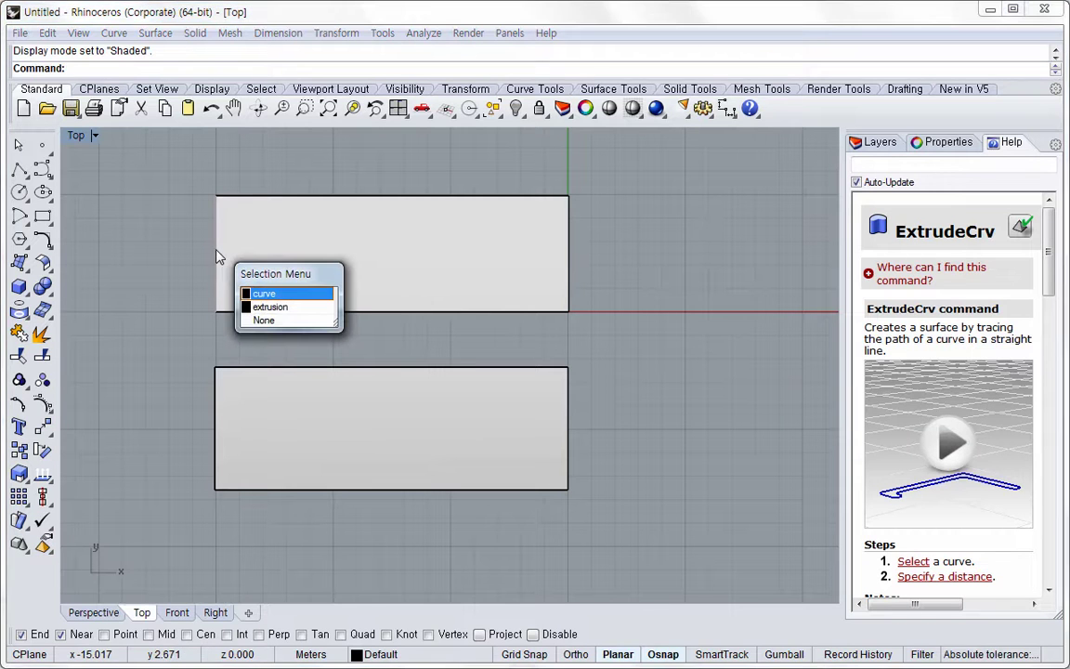
{"action": "left_click", "coordinate": [263, 295]}
{"action": "left_click", "coordinate": [41, 358]}
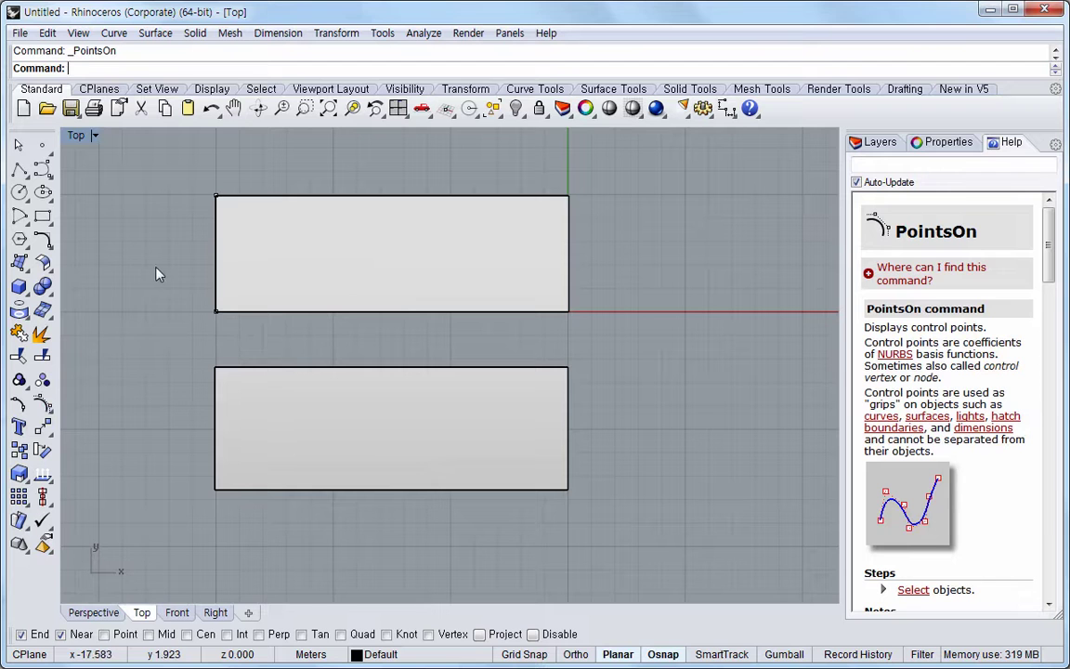
{"action": "right_click", "coordinate": [43, 405]}
Step: Display the control points of both extrusions to inspect them, and turn the points off again
{"action": "left_click", "coordinate": [362, 277]}
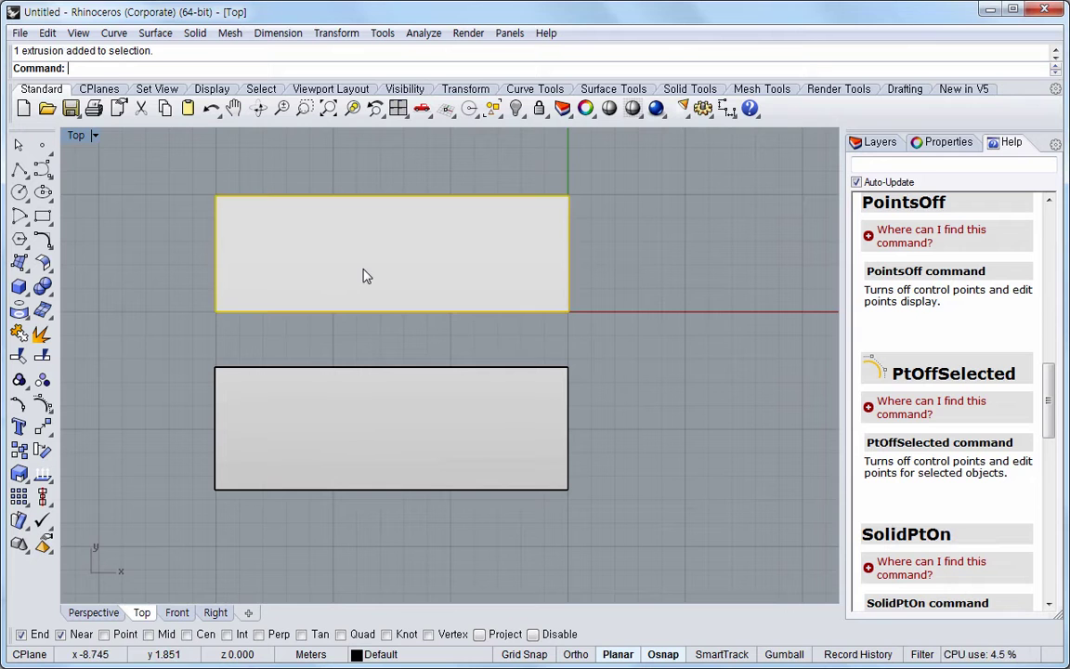
{"action": "left_click", "coordinate": [392, 433], "text": "shift"}
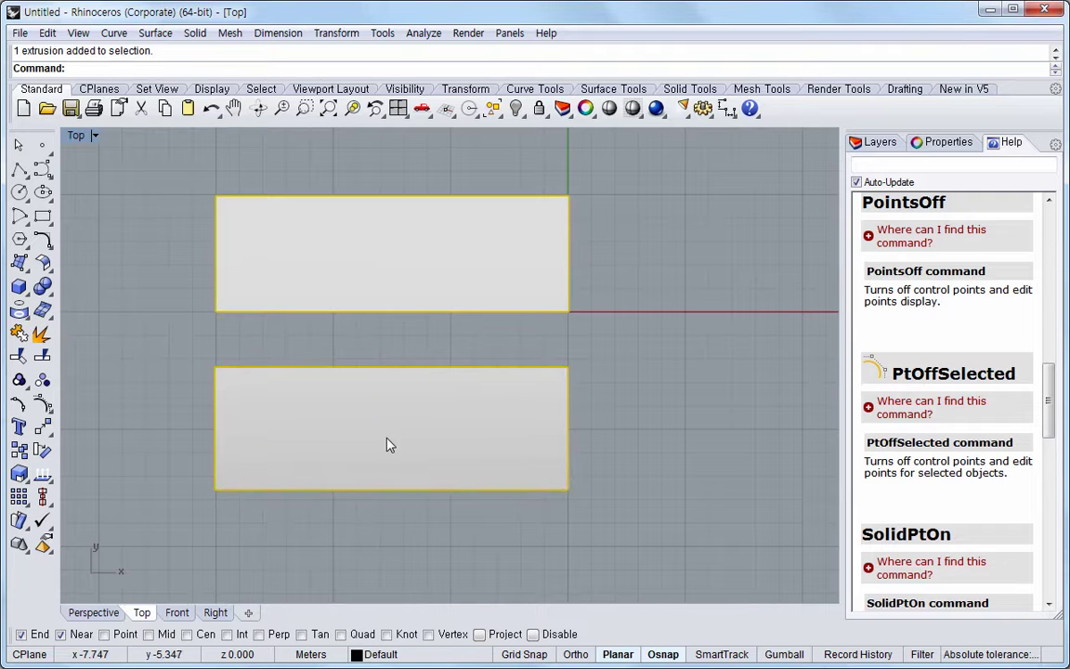
{"action": "left_click", "coordinate": [44, 402]}
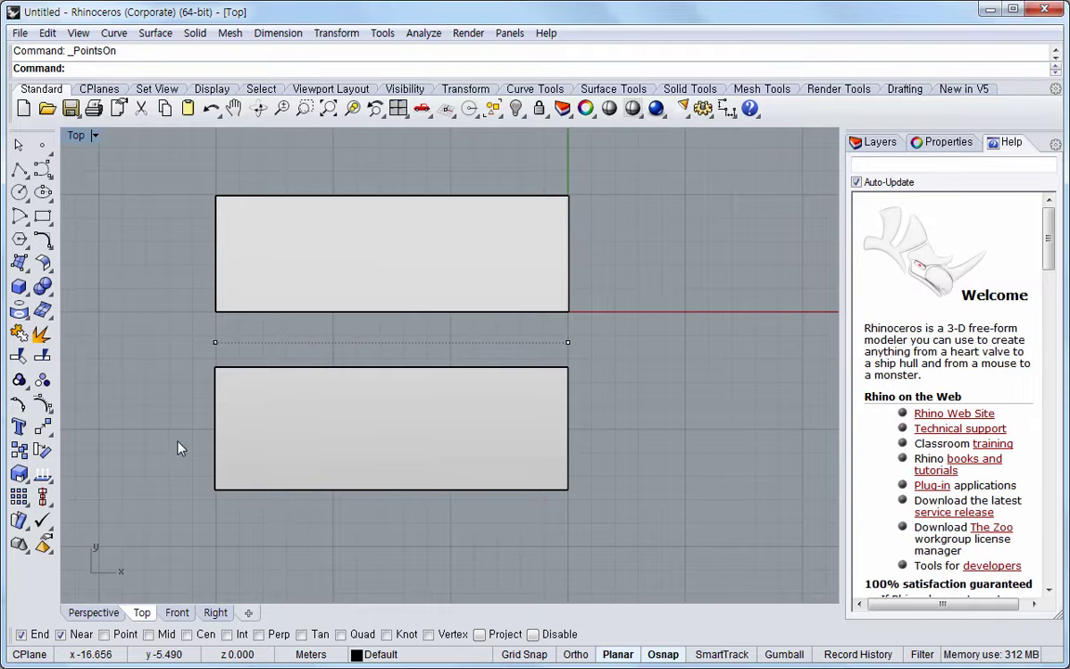
{"action": "right_click", "coordinate": [44, 403]}
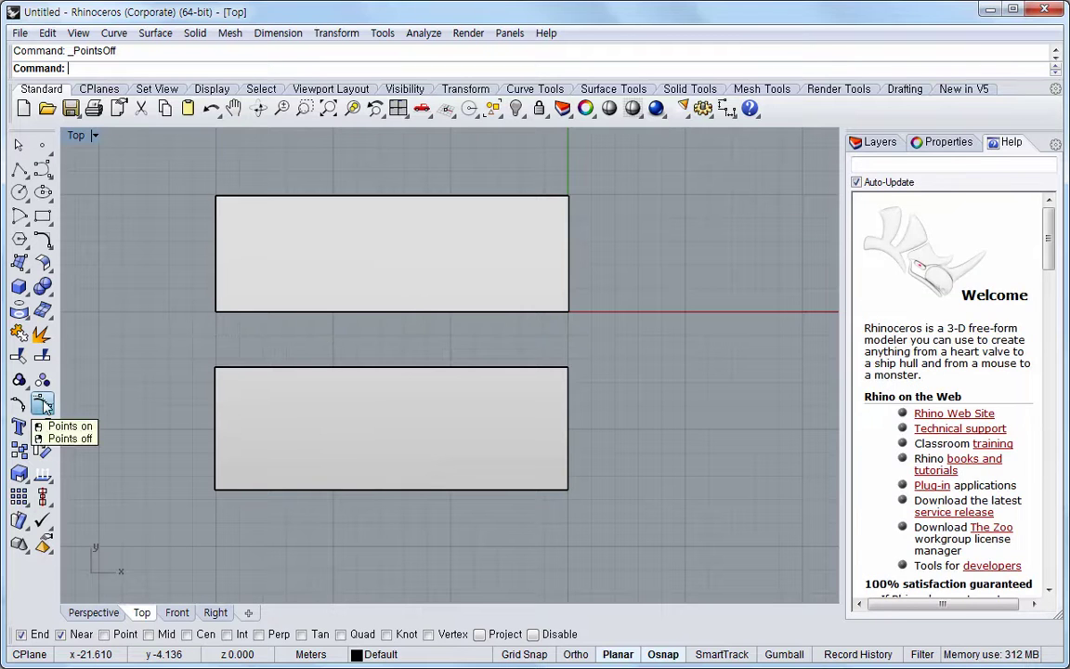
Step: Check the object type of the lower and upper extrusions in their properties
{"action": "left_click", "coordinate": [387, 429]}
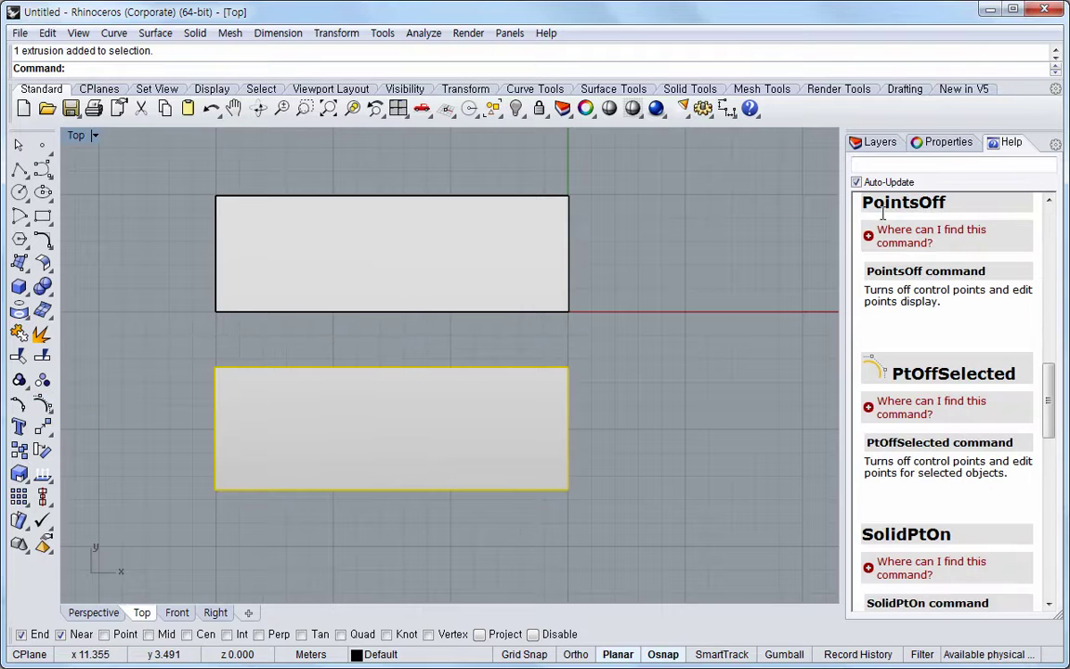
{"action": "left_click", "coordinate": [944, 147]}
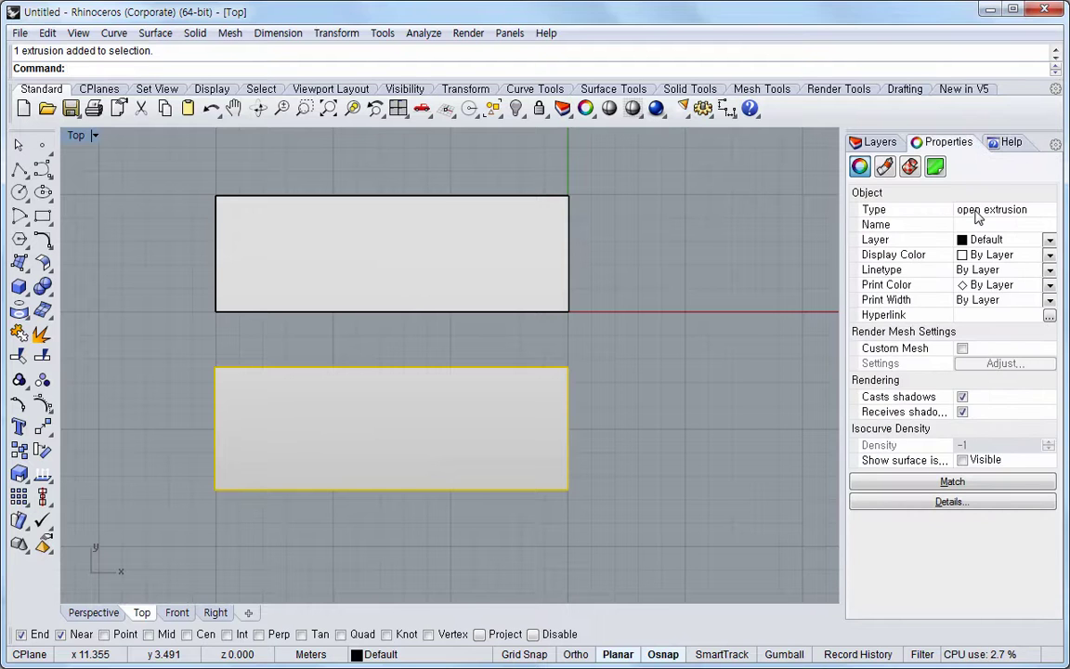
{"action": "left_click", "coordinate": [437, 233]}
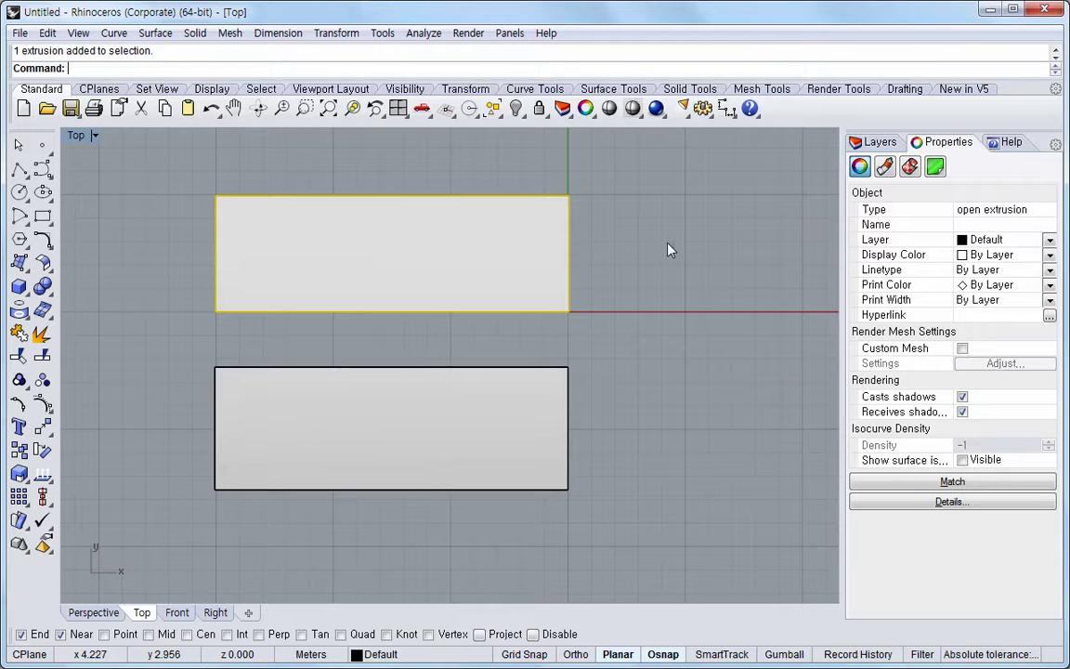
Step: Explode both extrusions into surfaces and check the object type of each one
{"action": "left_click", "coordinate": [371, 421], "text": "shift"}
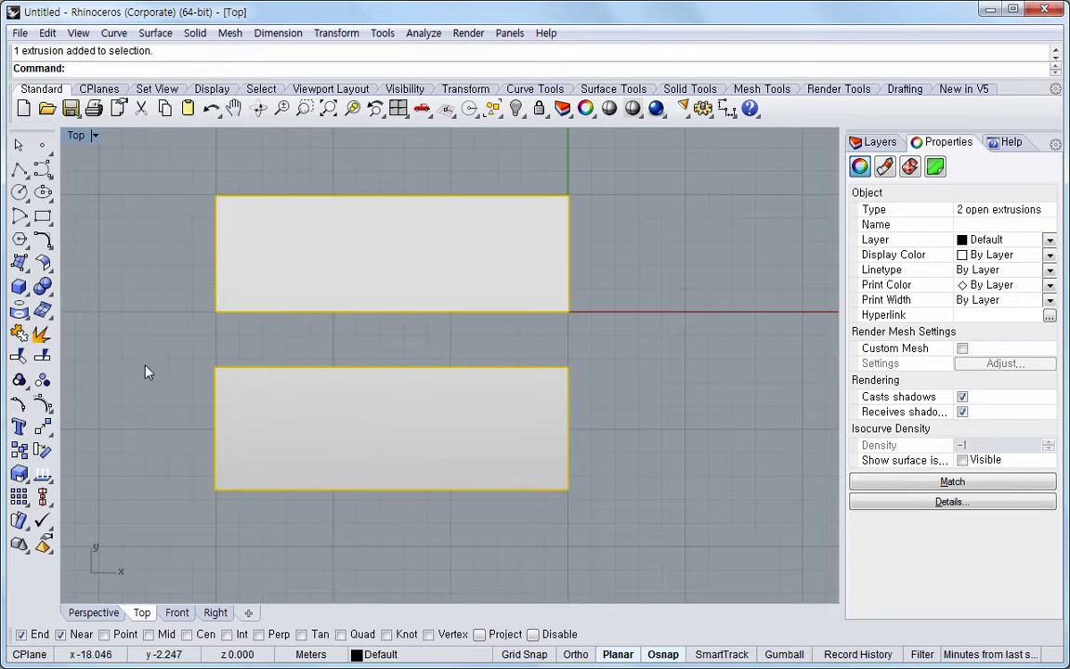
{"action": "left_click", "coordinate": [43, 336]}
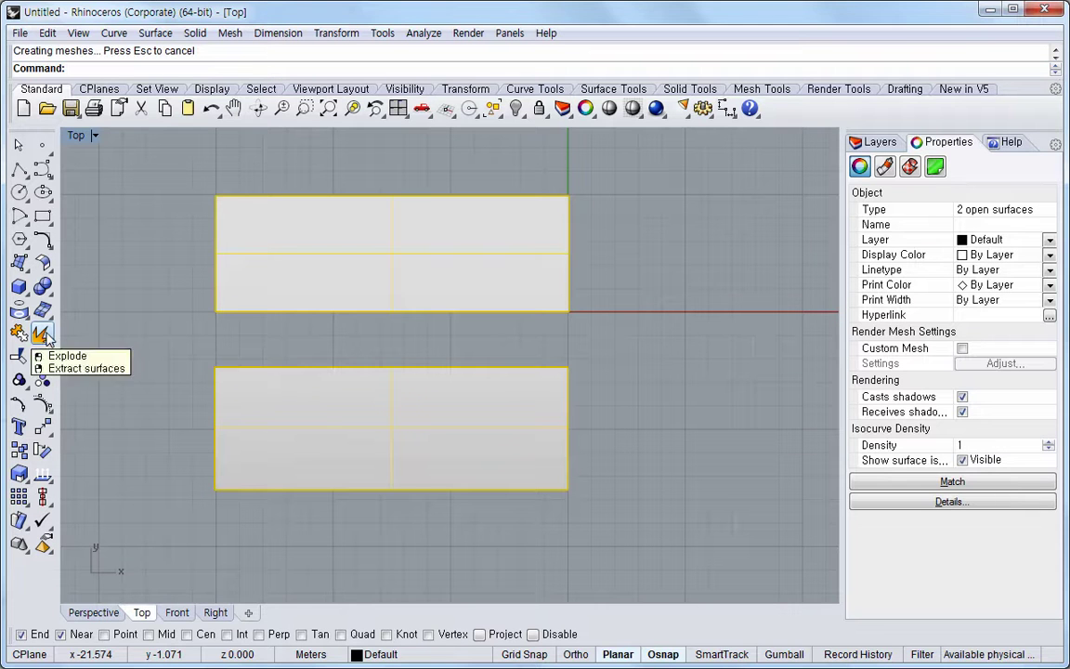
{"action": "left_click", "coordinate": [613, 288]}
{"action": "left_click", "coordinate": [499, 262]}
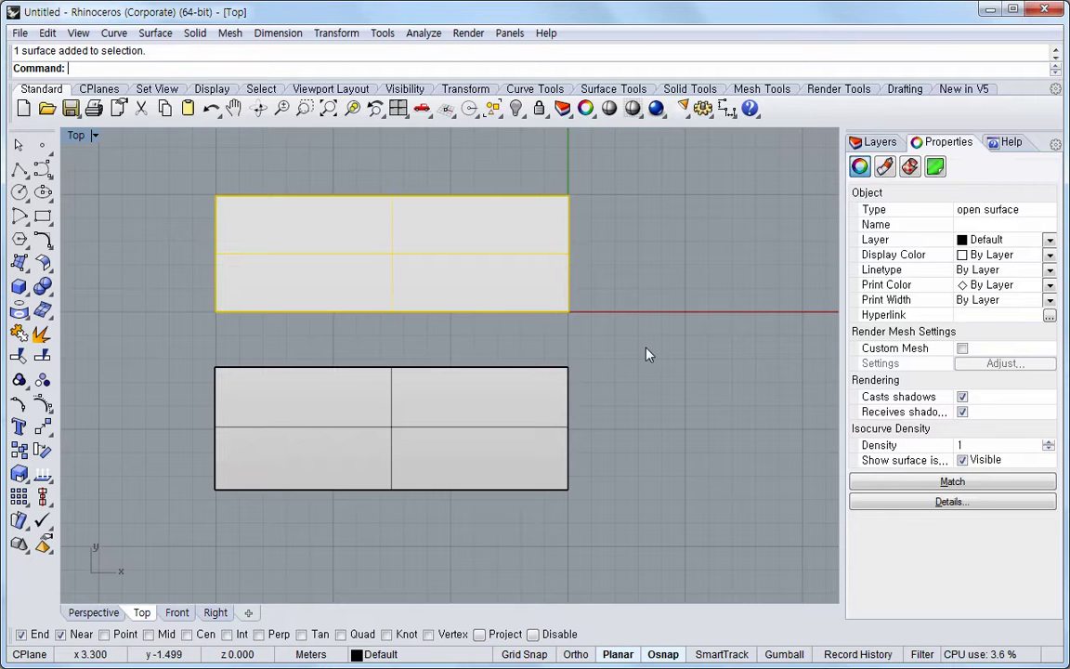
{"action": "left_click", "coordinate": [602, 382]}
{"action": "left_click", "coordinate": [497, 418]}
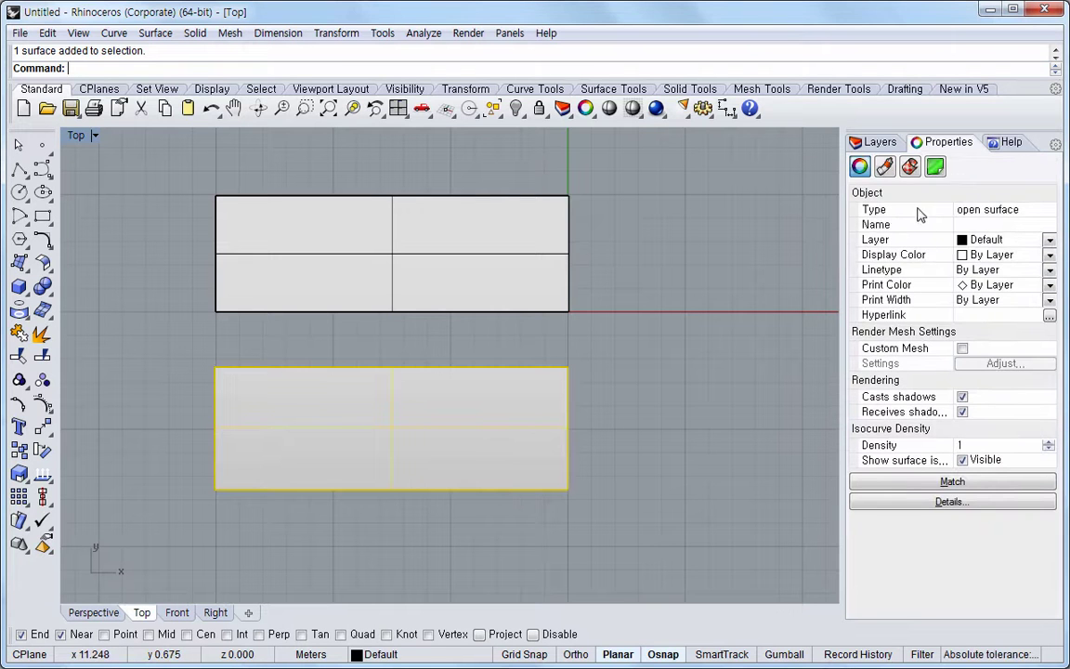
{"action": "left_click", "coordinate": [715, 242]}
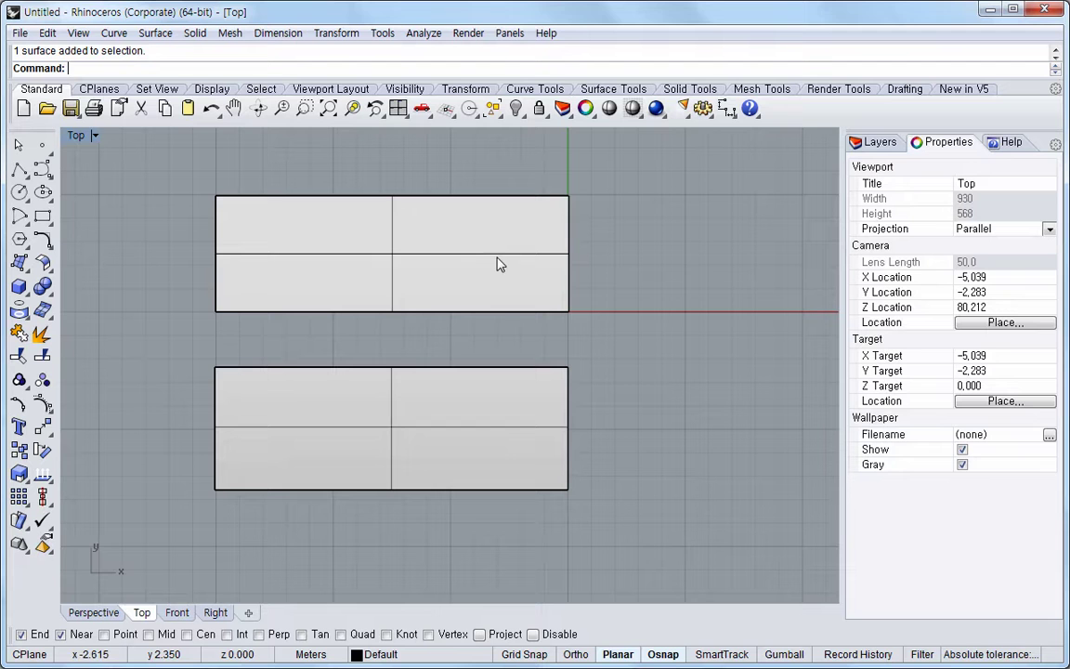
Step: Display the control points of both surfaces and view them in perspective to compare them
{"action": "left_click", "coordinate": [349, 258]}
{"action": "left_click", "coordinate": [313, 429], "text": "shift"}
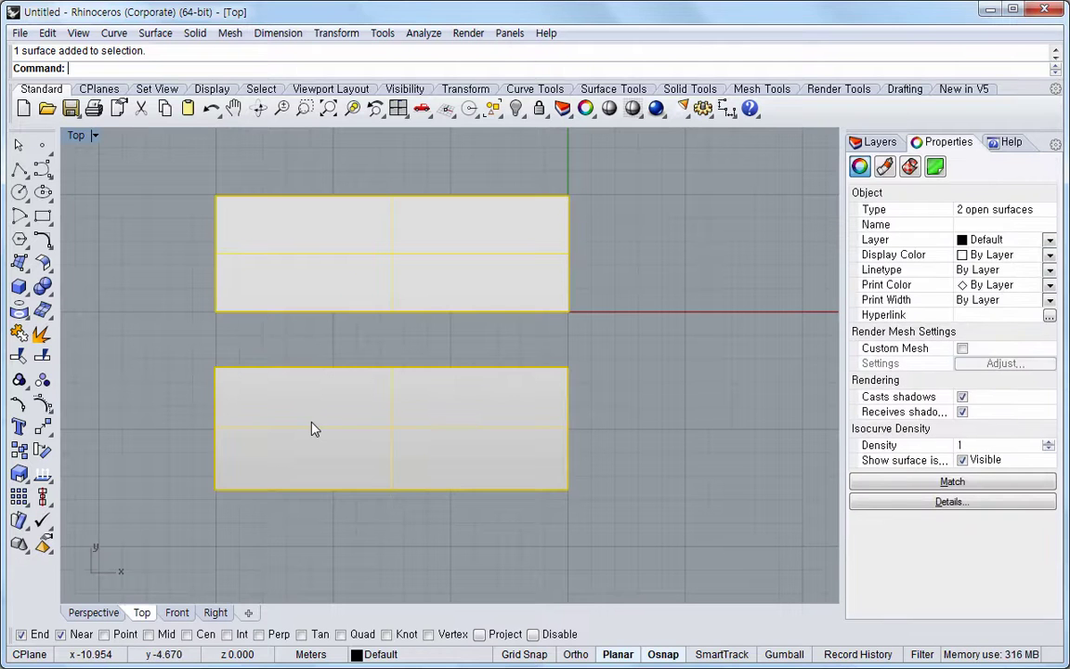
{"action": "left_click", "coordinate": [43, 404]}
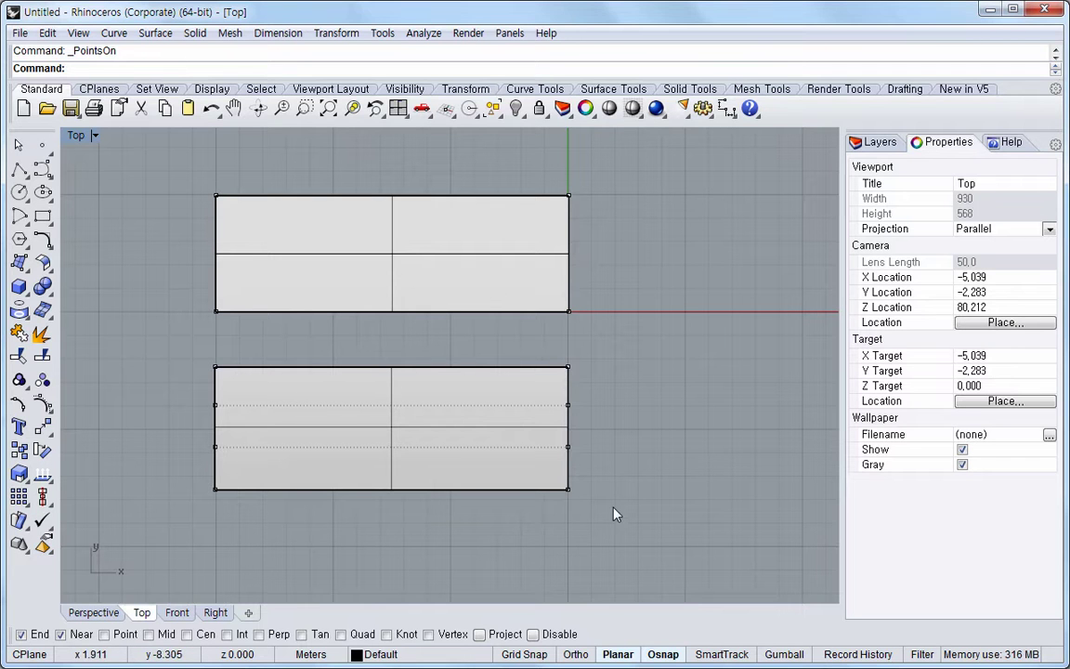
{"action": "double_click", "coordinate": [75, 136]}
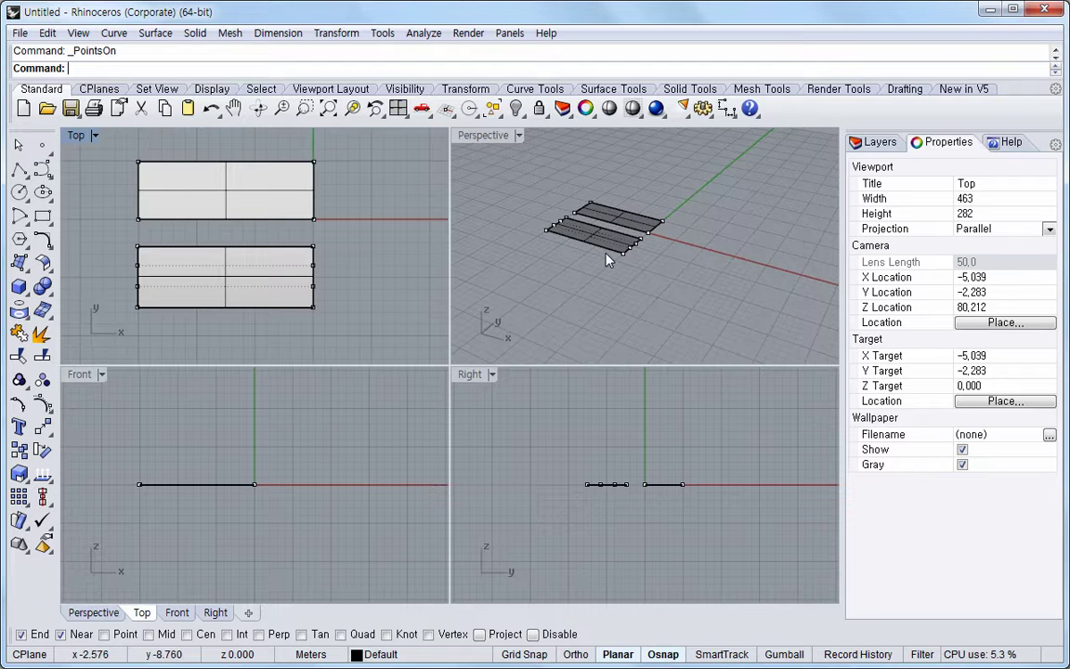
{"action": "right_click_drag", "start_coordinate": [606, 254], "coordinate": [600, 258]}
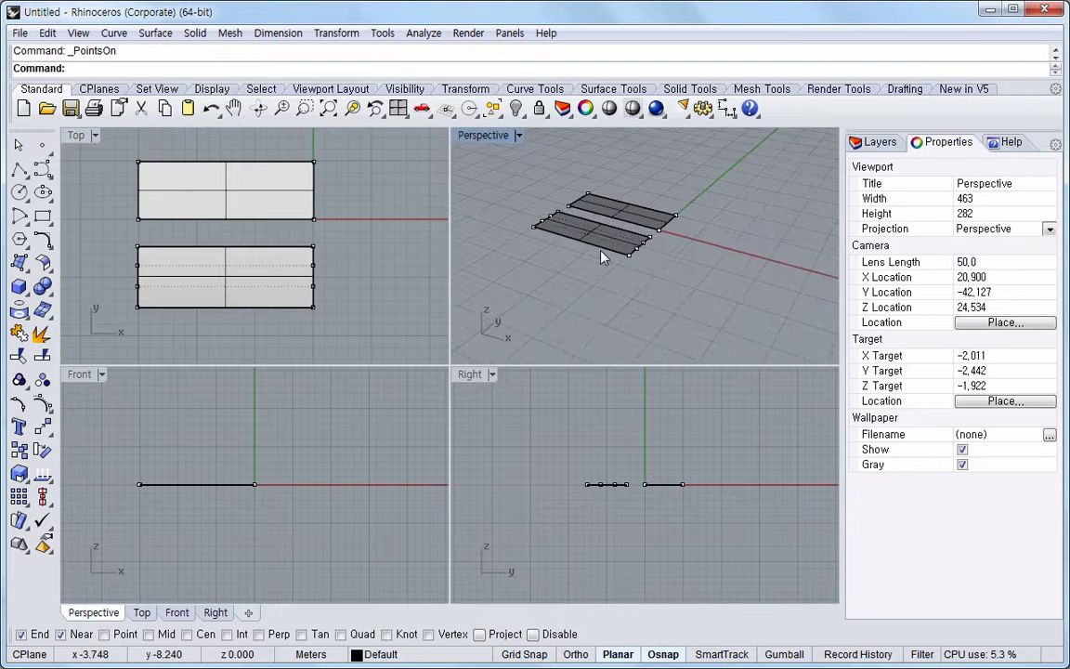
Step: Move the outer front corner control point of the rear surface upward to test how the surface deforms
{"action": "double_click", "coordinate": [485, 136]}
{"action": "scroll", "coordinate": [429, 412], "scroll_direction": "up", "scroll_amount": 4}
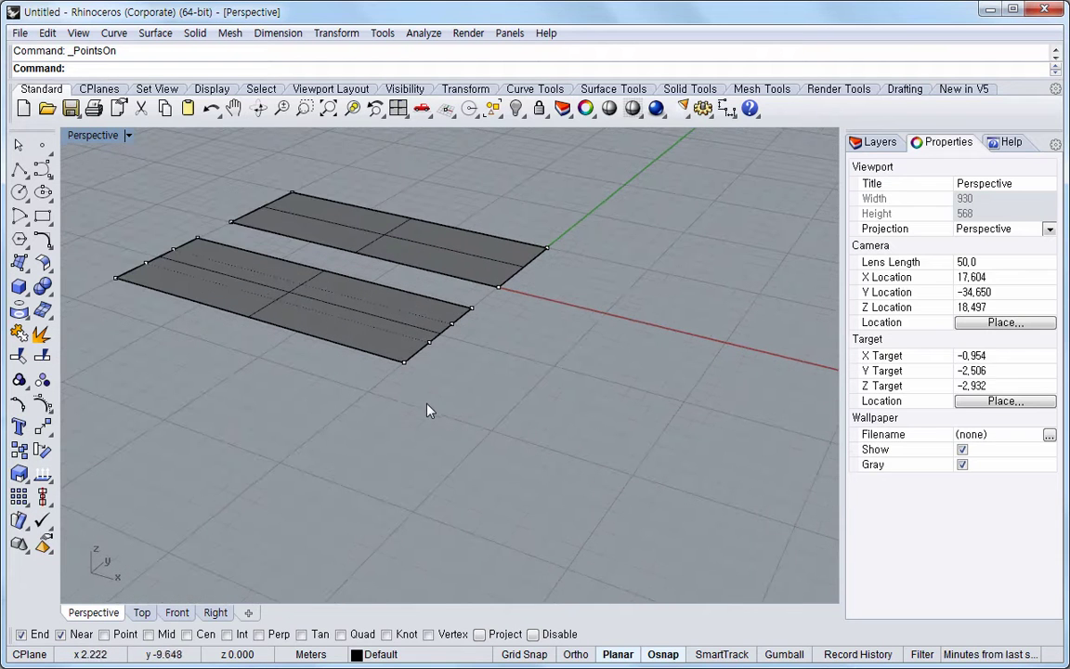
{"action": "right_click_drag", "start_coordinate": [487, 402], "coordinate": [580, 486], "text": "shift"}
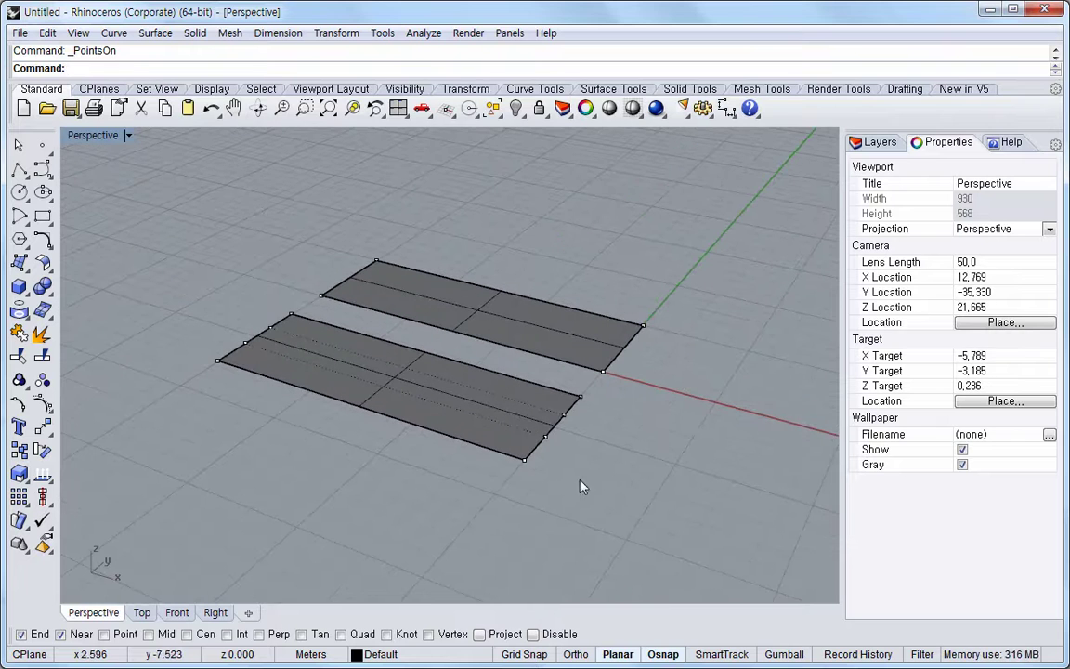
{"action": "left_click", "coordinate": [323, 303]}
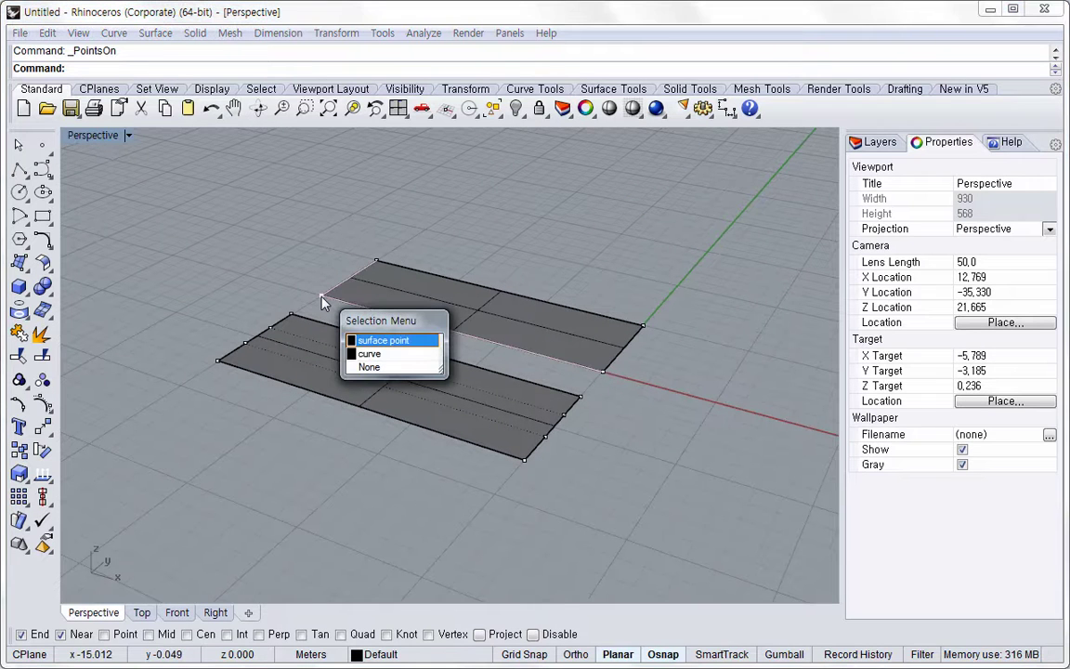
{"action": "left_click", "coordinate": [369, 352]}
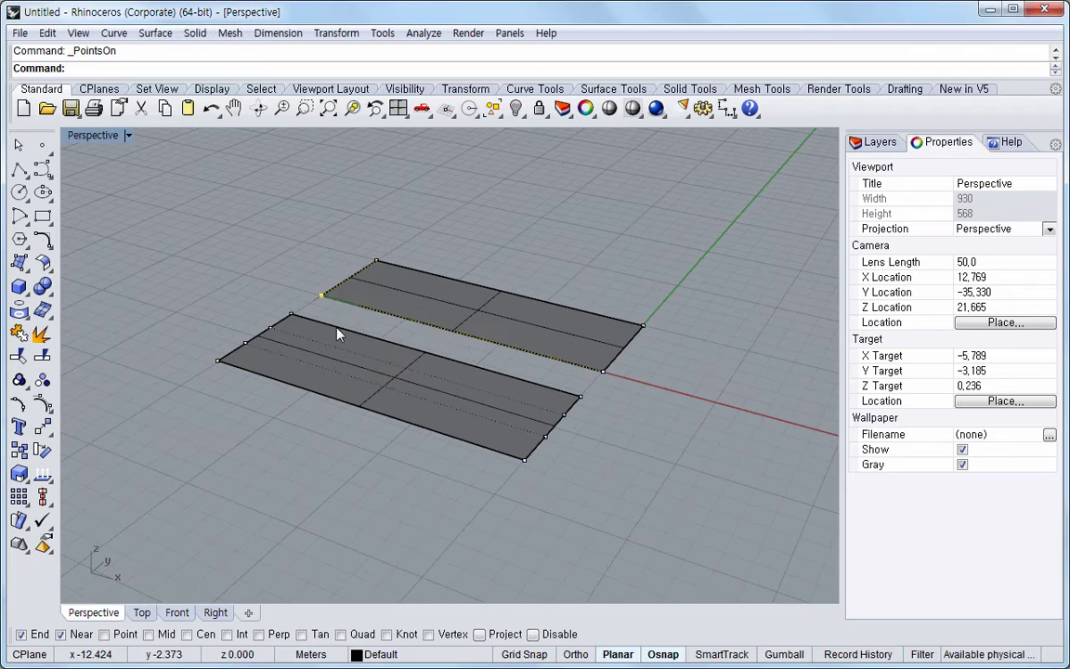
{"action": "left_click_drag", "start_coordinate": [322, 298], "coordinate": [318, 253]}
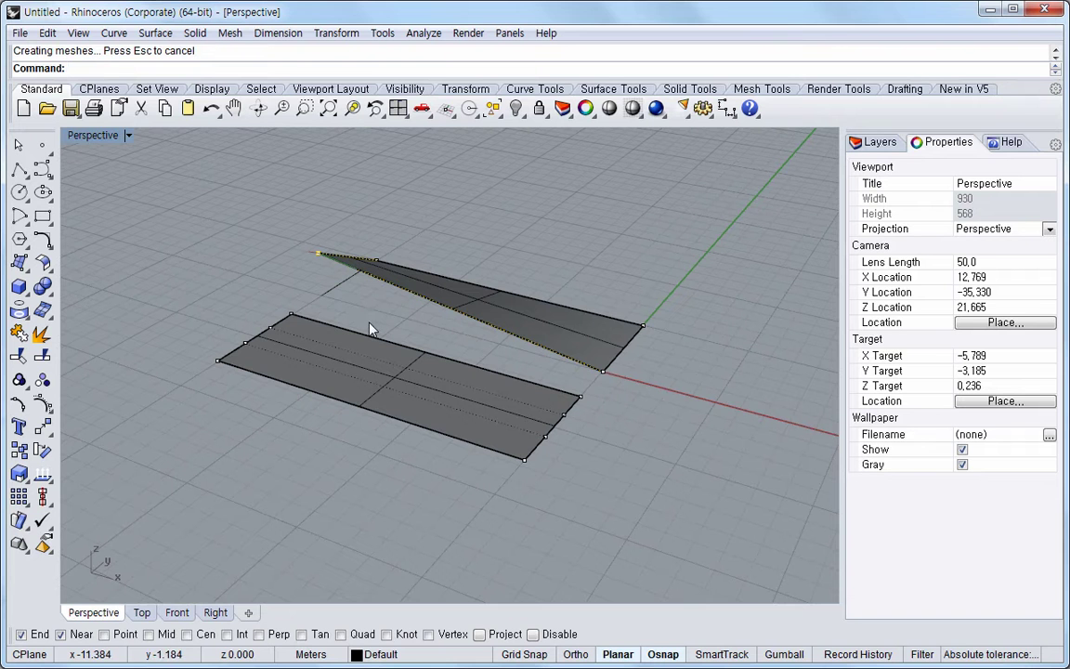
{"action": "right_click_drag", "start_coordinate": [373, 327], "coordinate": [284, 408]}
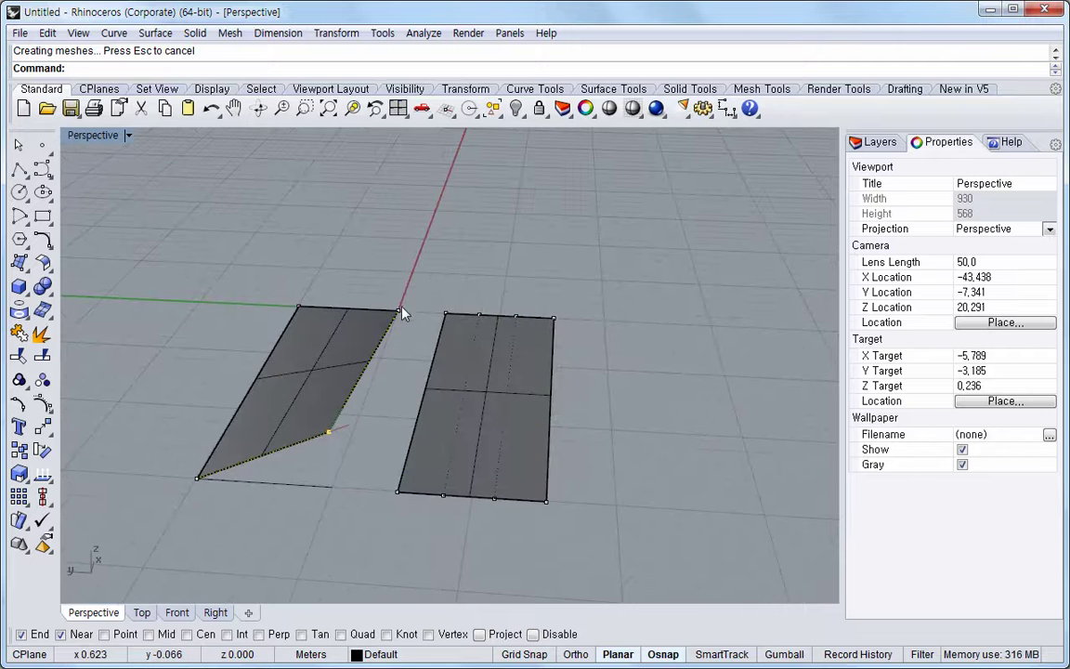
Step: Raise the matching corner control point of the front surface and compare its deformation with the rear surface
{"action": "left_click", "coordinate": [547, 503]}
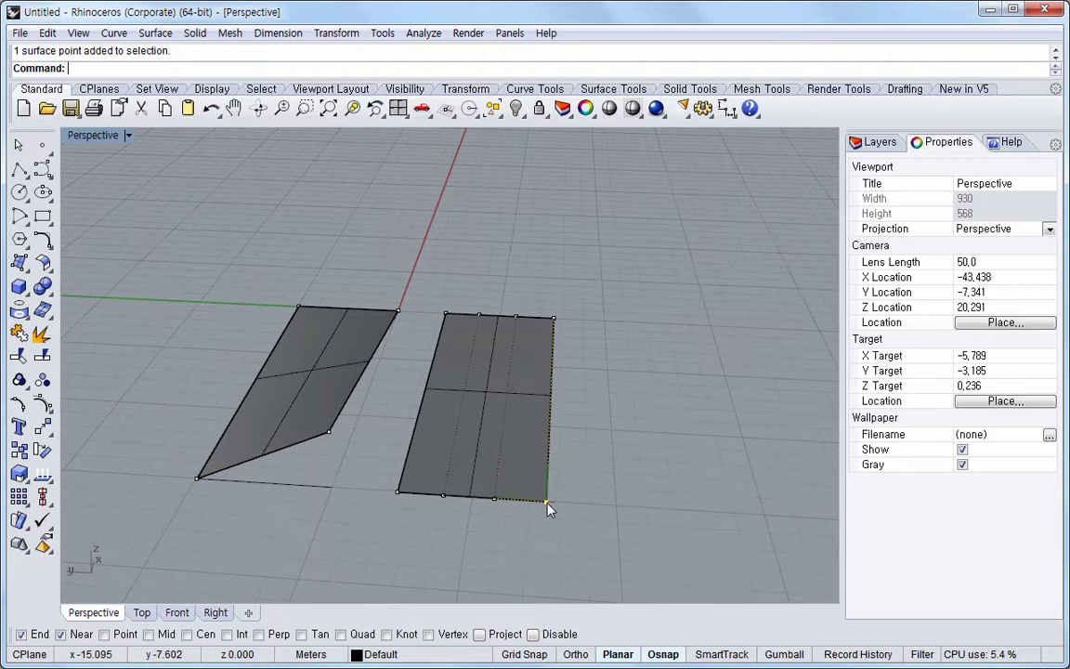
{"action": "left_click_drag", "start_coordinate": [547, 505], "coordinate": [525, 445]}
{"action": "right_click_drag", "start_coordinate": [585, 526], "coordinate": [563, 494]}
{"action": "right_click_drag", "start_coordinate": [411, 480], "coordinate": [548, 348]}
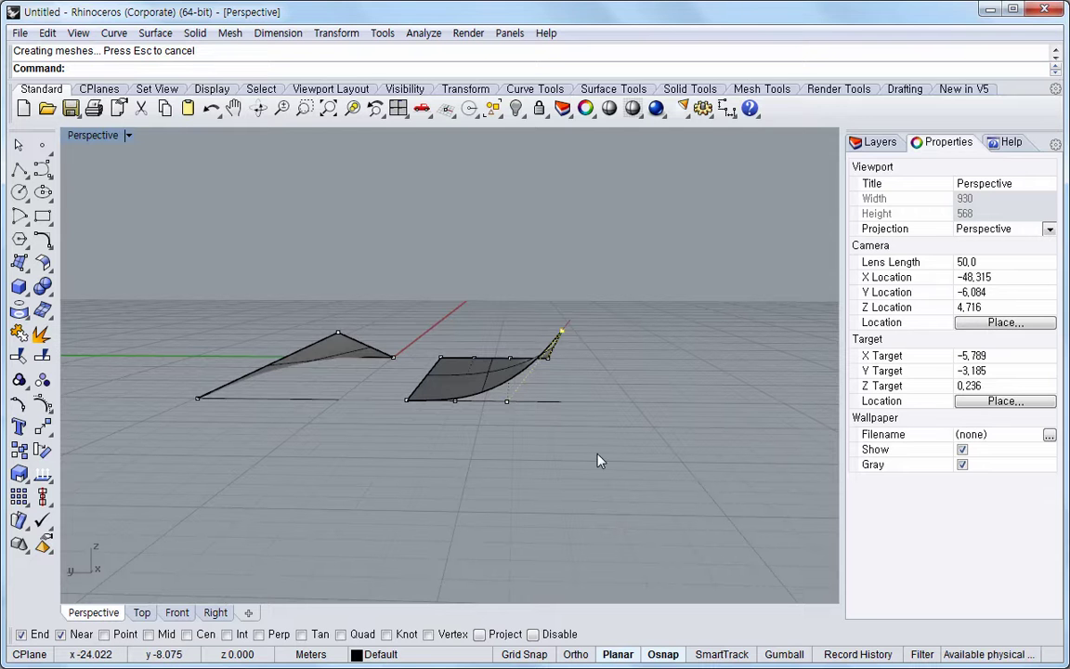
{"action": "right_click_drag", "start_coordinate": [599, 460], "coordinate": [519, 499]}
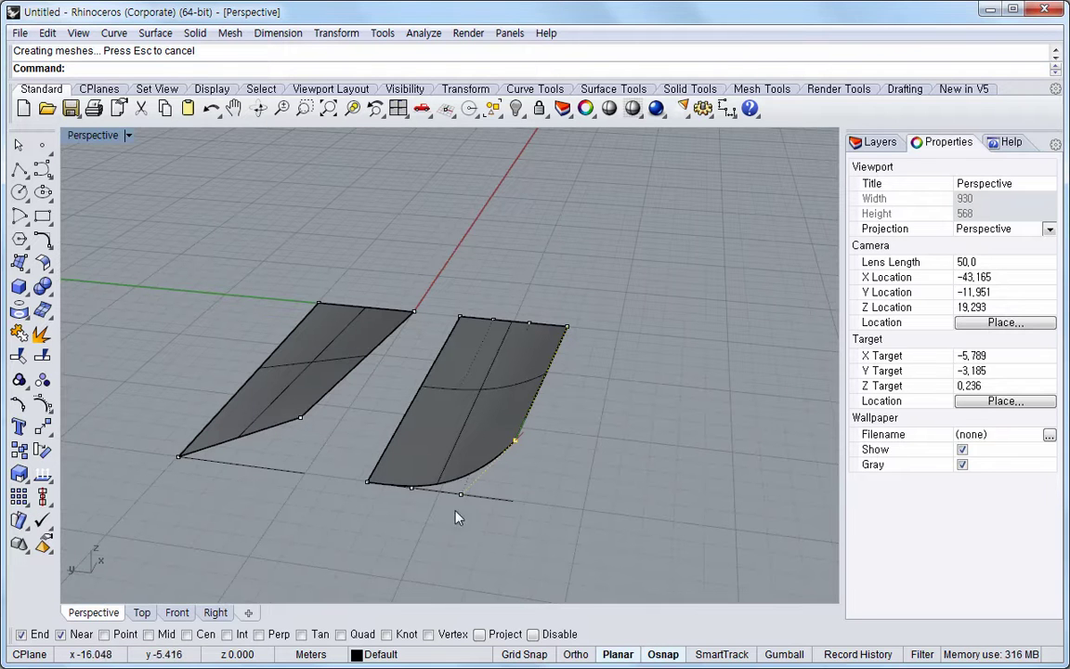
{"action": "right_click_drag", "start_coordinate": [474, 528], "coordinate": [537, 430]}
Step: Undo both corner point moves and clear the point selection
{"action": "key", "text": "ctrl+z"}
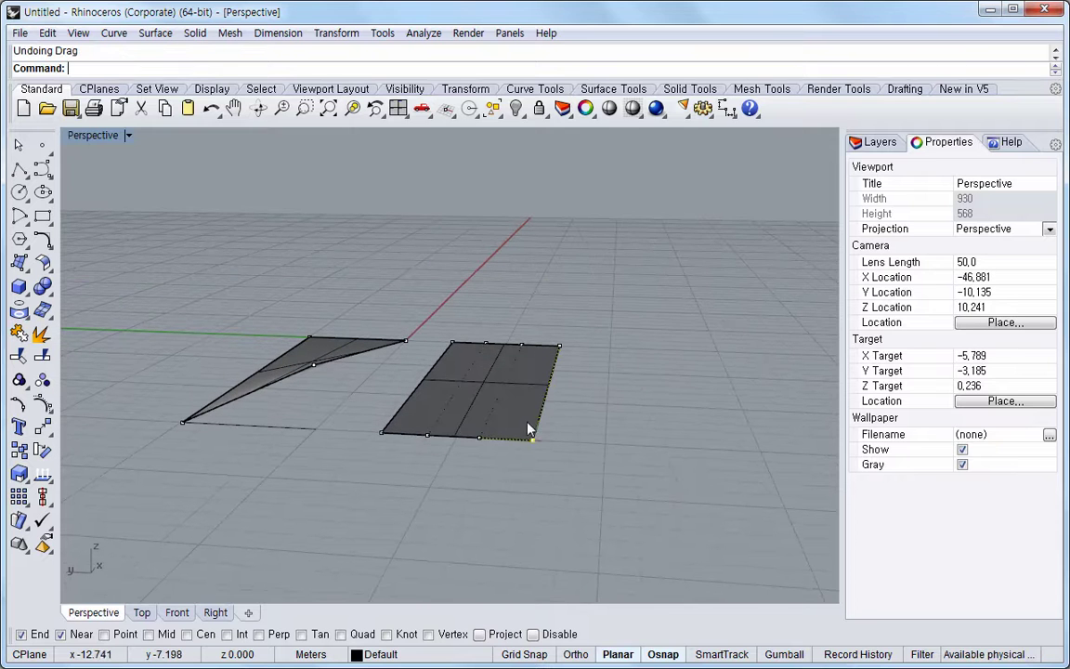
{"action": "key", "text": "ctrl+z"}
{"action": "right_click_drag", "start_coordinate": [538, 504], "coordinate": [409, 556]}
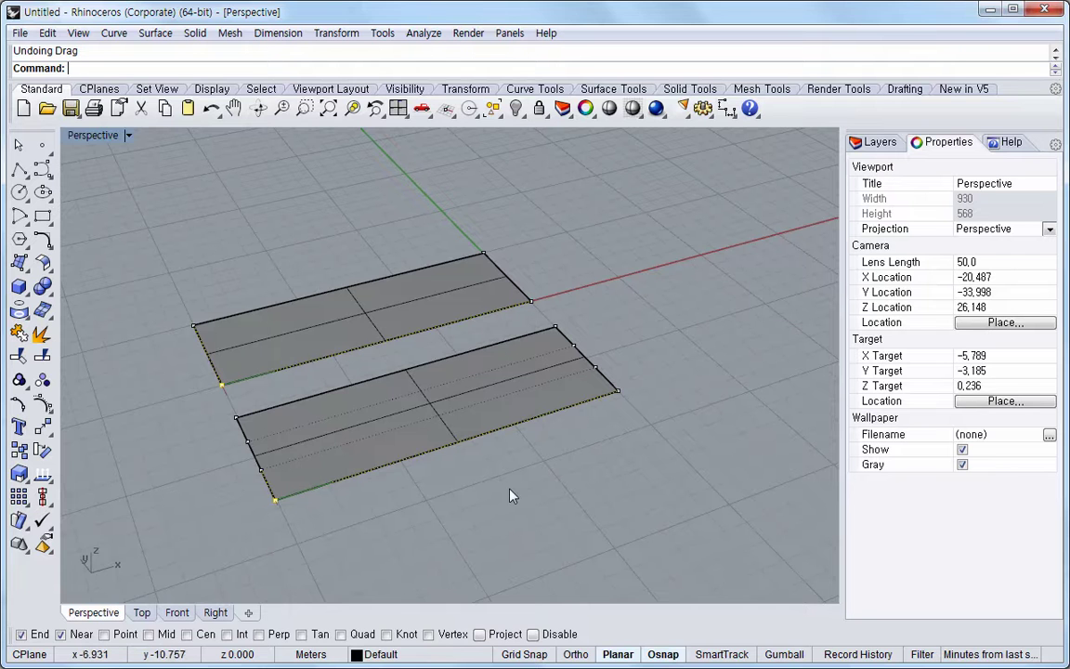
{"action": "right_click_drag", "start_coordinate": [485, 497], "coordinate": [500, 488]}
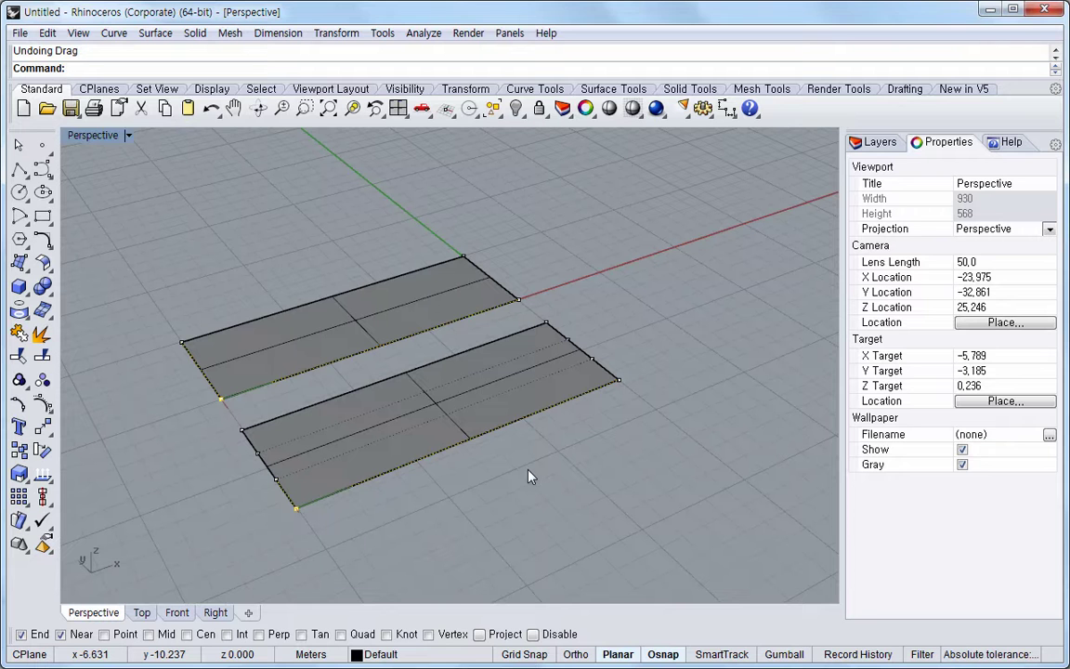
{"action": "key", "text": "Escape"}
{"action": "right_click_drag", "start_coordinate": [530, 478], "coordinate": [510, 522]}
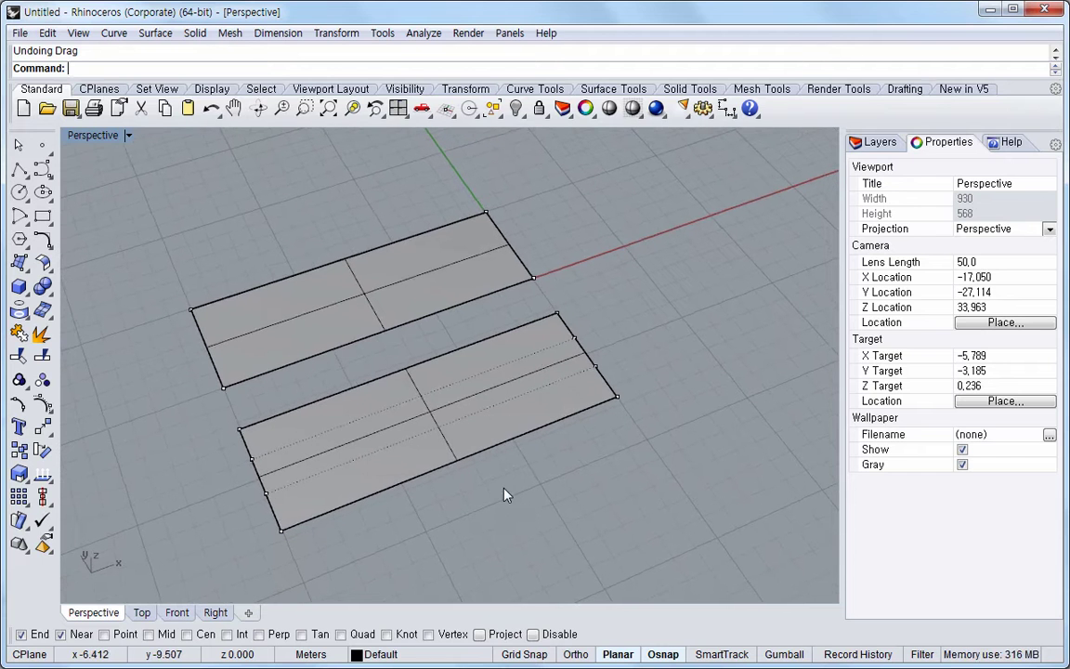
Step: Turn off the control points and rebuild the rear surface with 5 points in U and V at degree 3
{"action": "right_click", "coordinate": [42, 379]}
{"action": "left_click", "coordinate": [290, 316]}
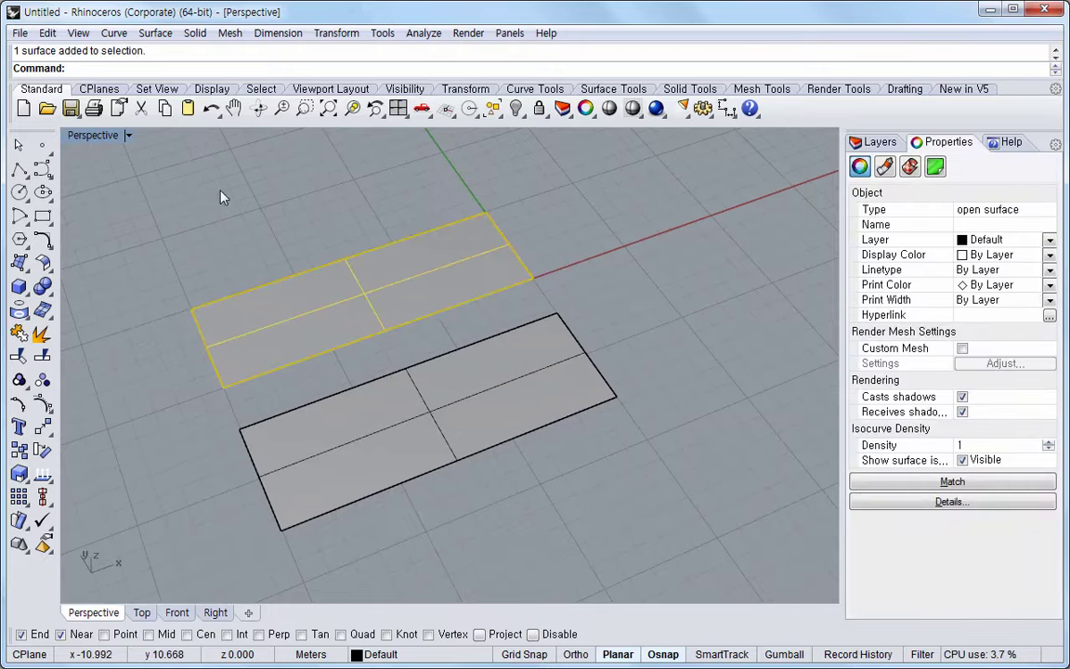
{"action": "left_click", "coordinate": [48, 33]}
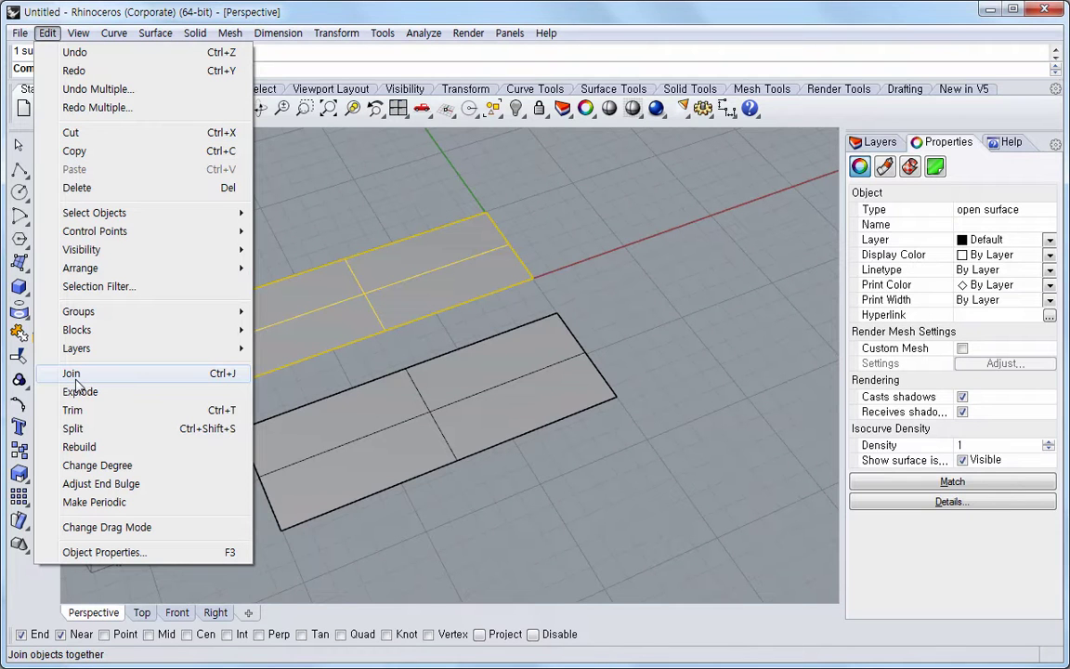
{"action": "left_click", "coordinate": [85, 447]}
{"action": "left_click_drag", "start_coordinate": [530, 210], "coordinate": [676, 212]}
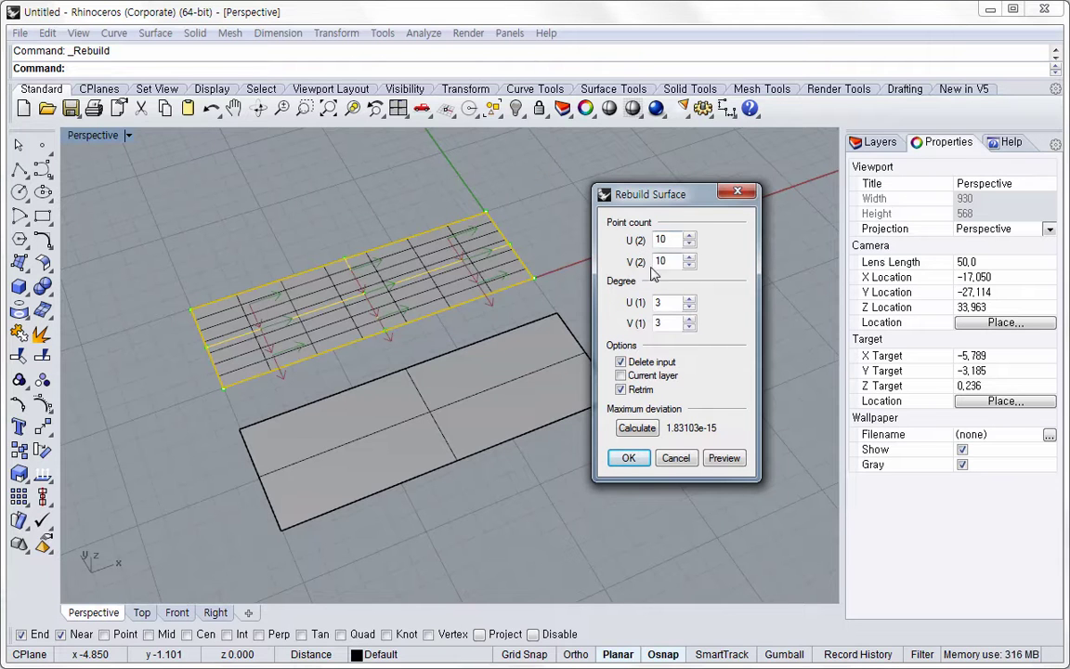
{"action": "double_click", "coordinate": [677, 239]}
{"action": "type", "text": "5"}
{"action": "key", "text": "Tab"}
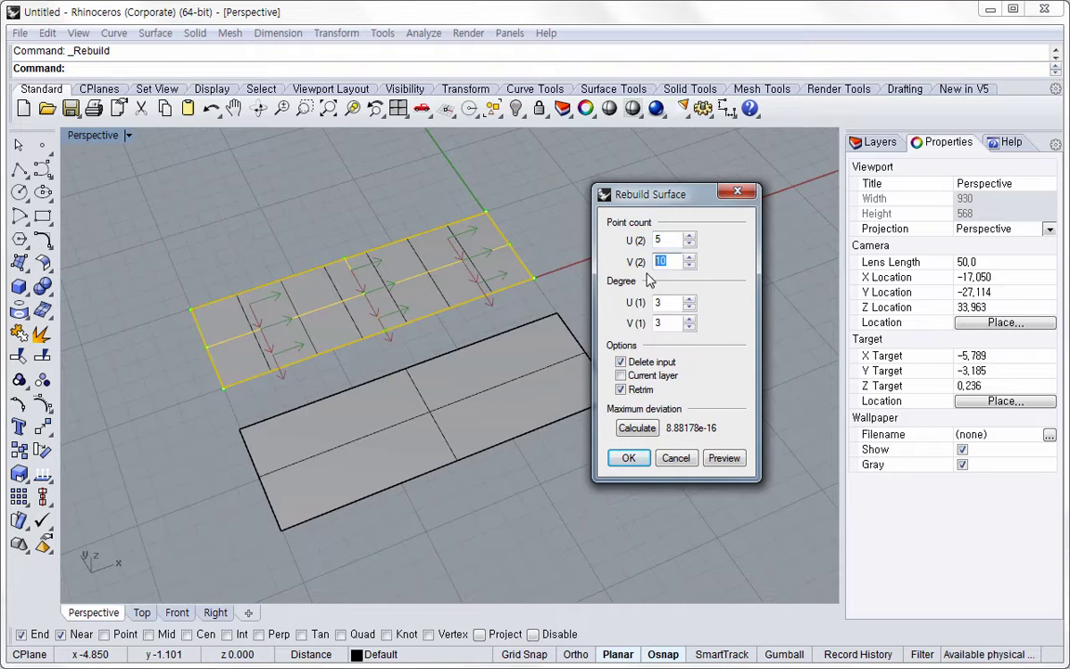
{"action": "type", "text": "5"}
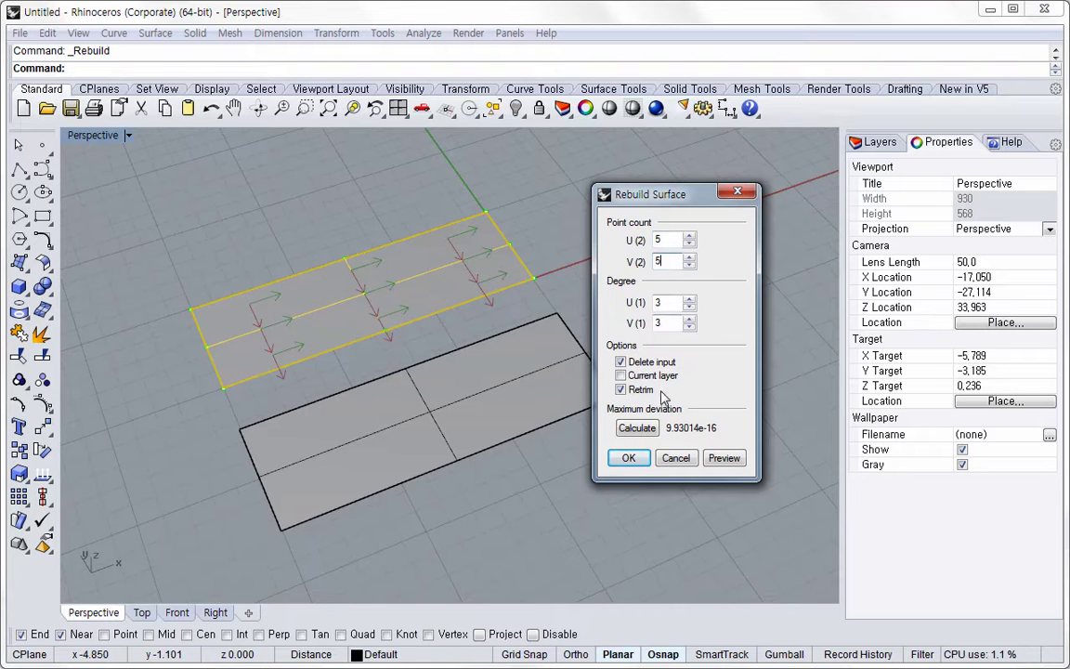
{"action": "left_click", "coordinate": [723, 458]}
{"action": "left_click", "coordinate": [628, 460]}
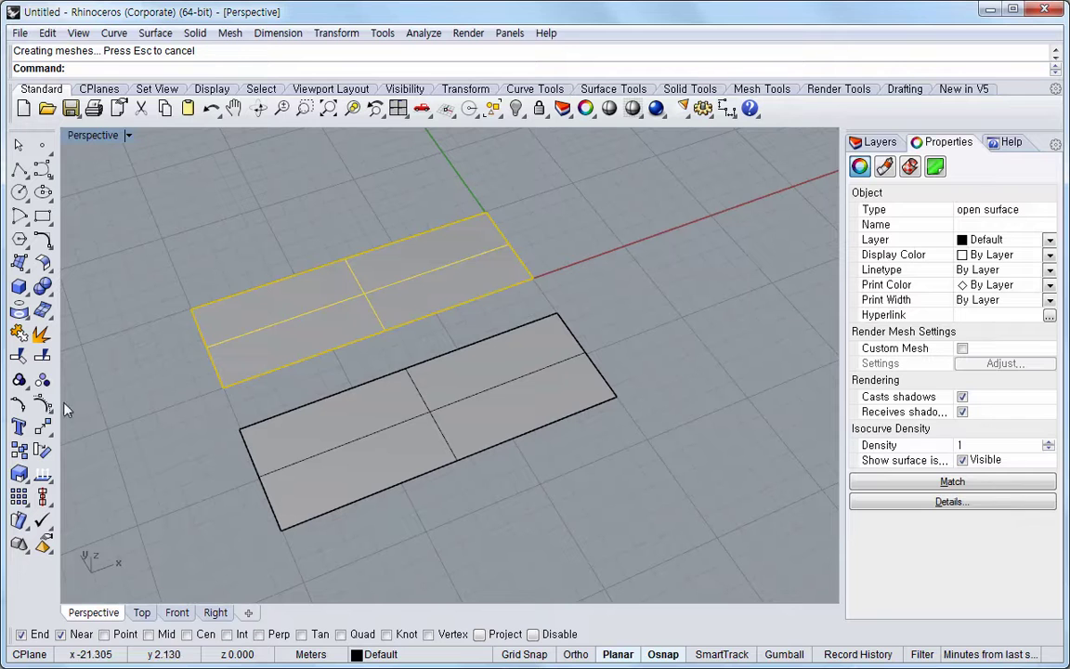
Step: Display the rebuilt surface's control points and raise the three interior points of the middle row to form a bulge
{"action": "left_click", "coordinate": [40, 359]}
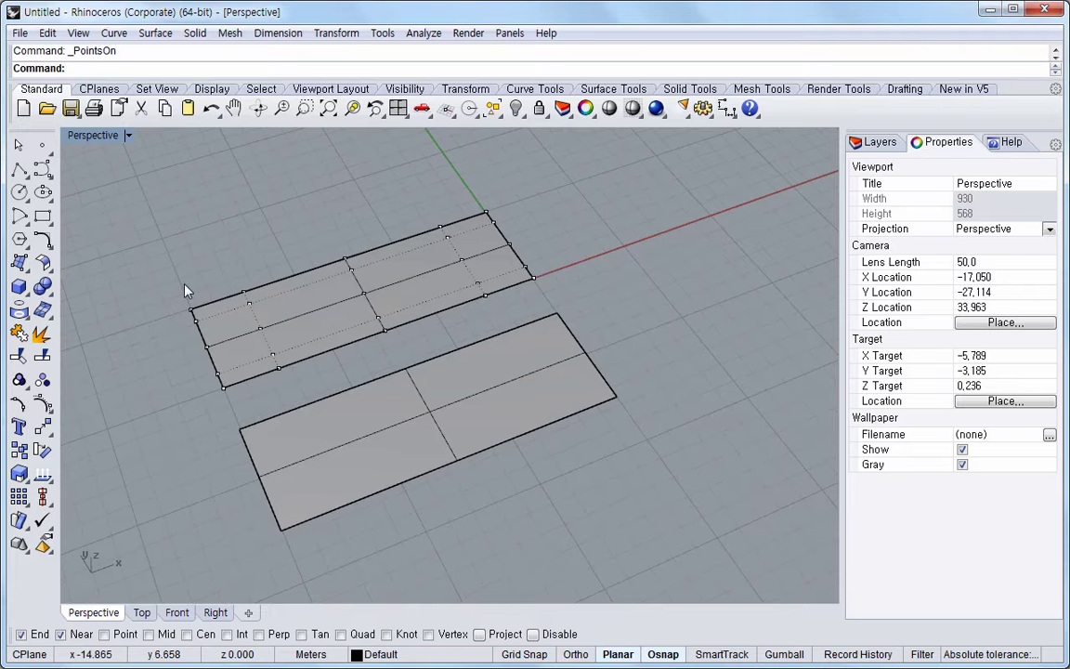
{"action": "right_click_drag", "start_coordinate": [351, 342], "coordinate": [376, 308]}
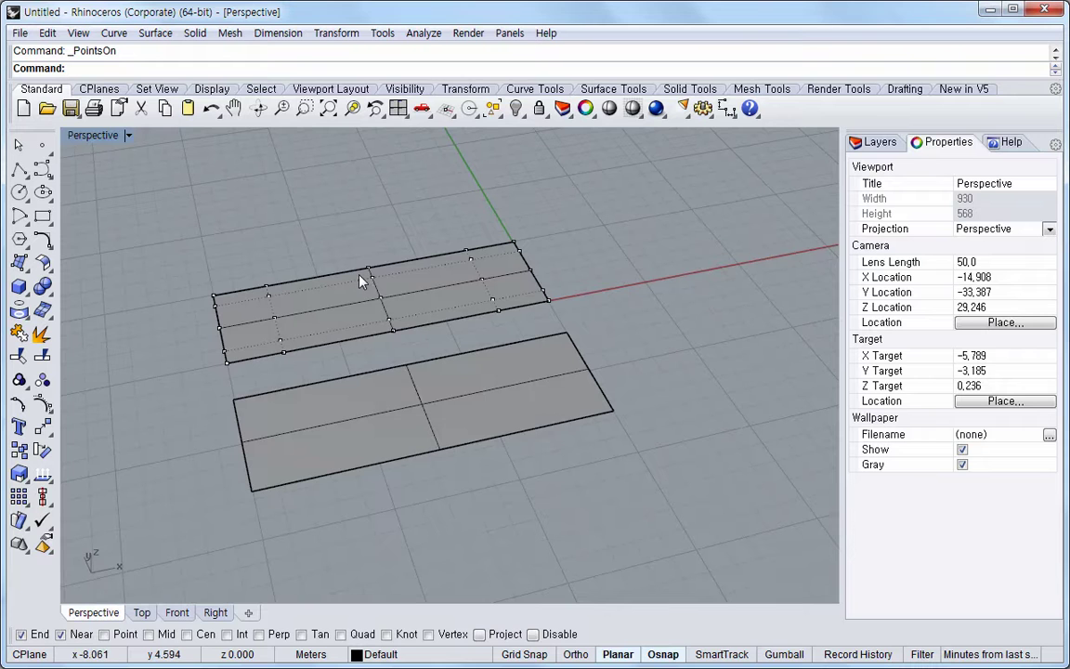
{"action": "left_click_drag", "start_coordinate": [395, 325], "coordinate": [399, 327]}
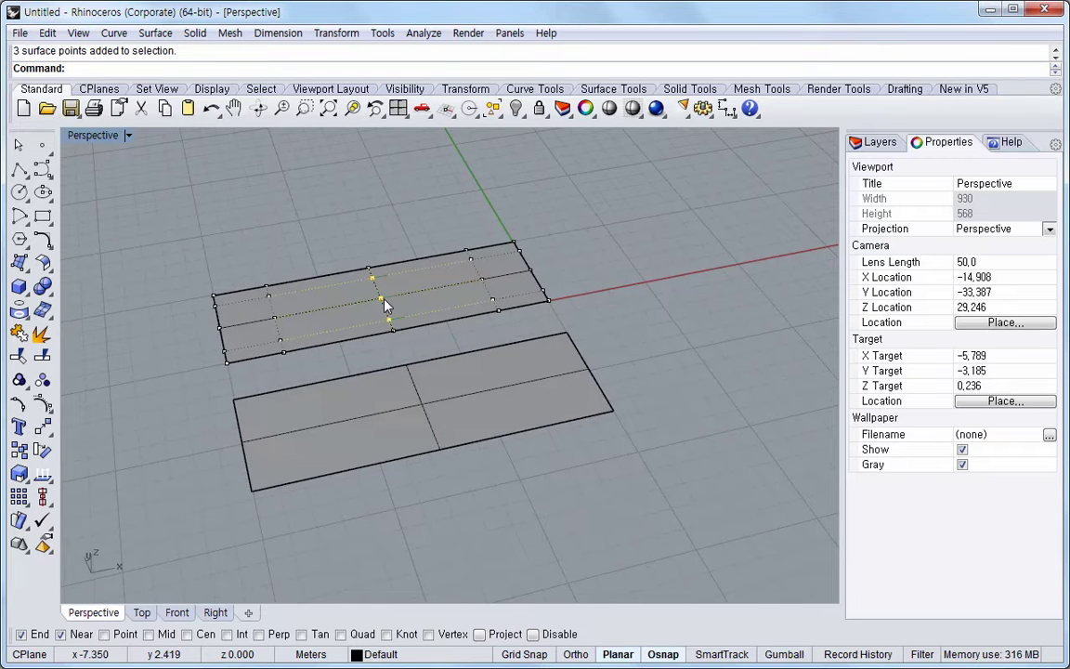
{"action": "left_click_drag", "start_coordinate": [382, 307], "coordinate": [378, 267]}
{"action": "right_click_drag", "start_coordinate": [429, 341], "coordinate": [223, 335]}
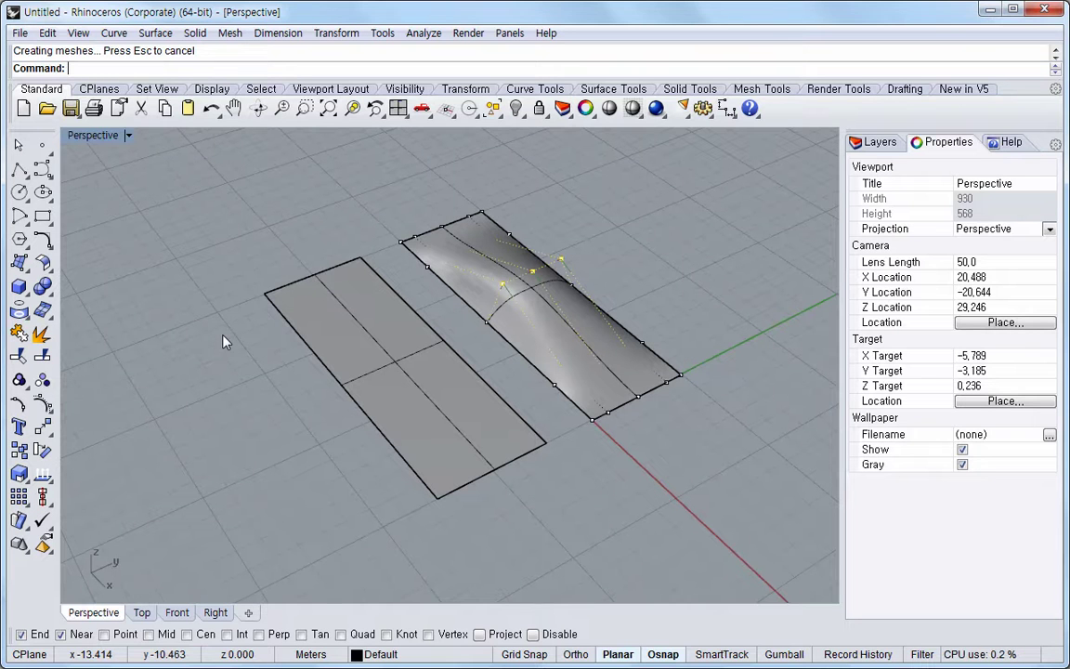
{"action": "left_click", "coordinate": [47, 32]}
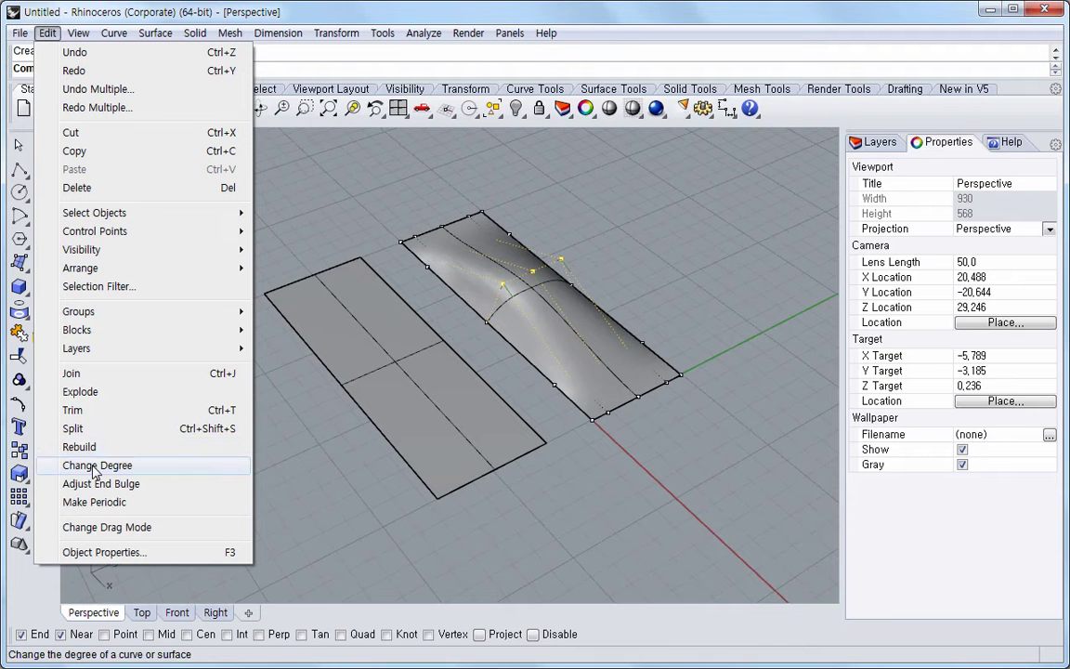
{"action": "left_click", "coordinate": [314, 471]}
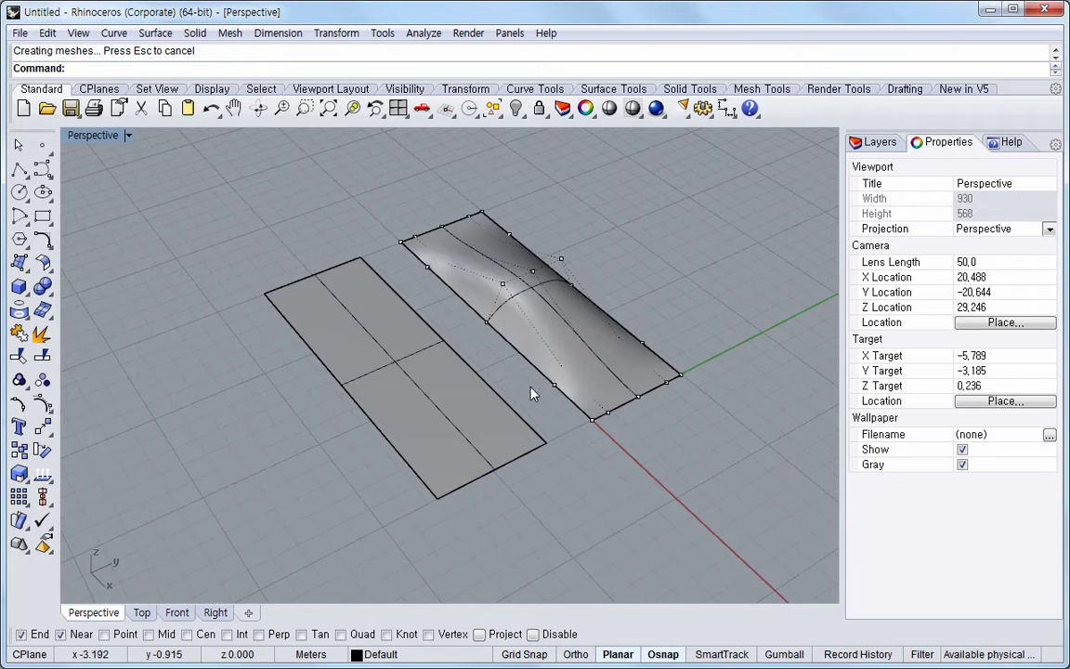
{"action": "right_click_drag", "start_coordinate": [580, 478], "coordinate": [632, 438]}
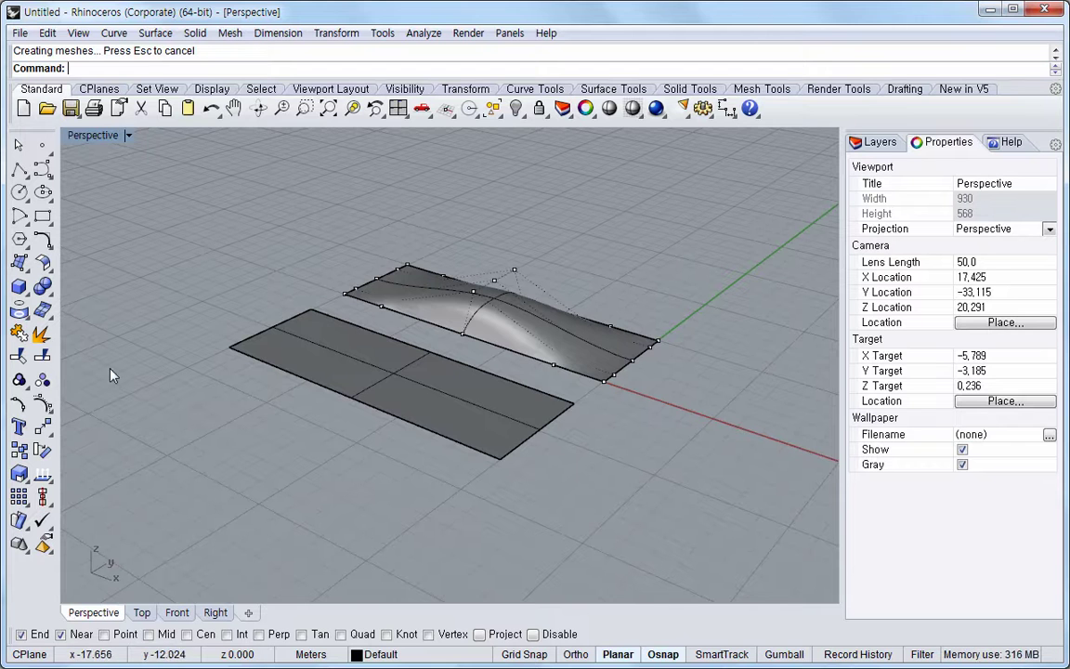
Step: Turn off the control points, delete both surfaces with their curves, and restore the default four-viewport layout
{"action": "key", "text": "F11"}
{"action": "left_click_drag", "start_coordinate": [415, 353], "coordinate": [699, 509]}
{"action": "key", "text": "Delete"}
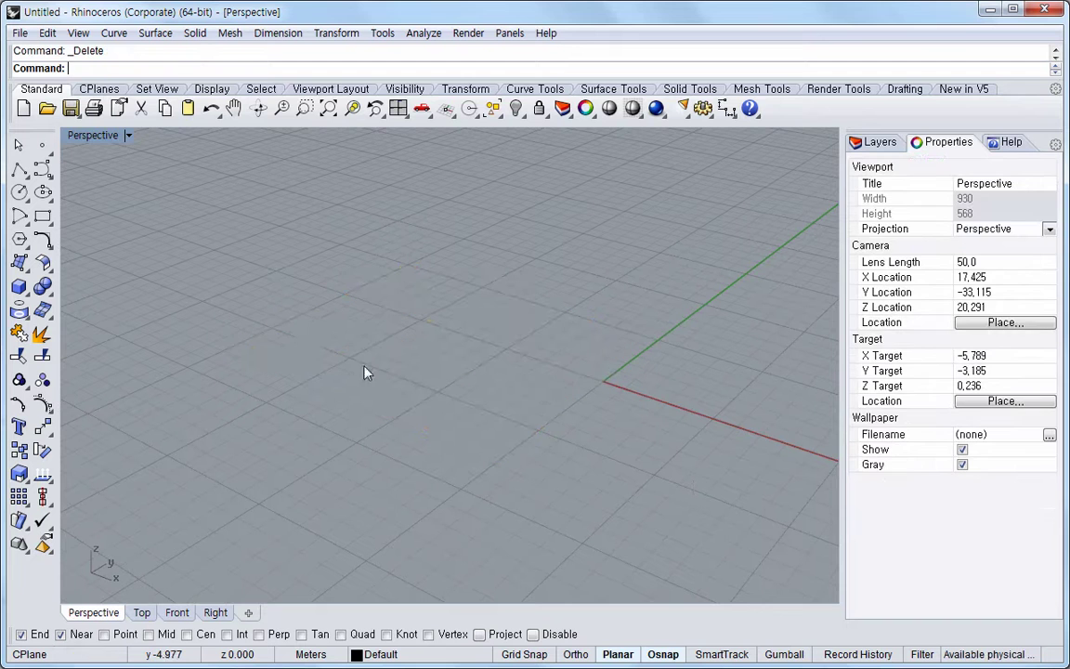
{"action": "double_click", "coordinate": [85, 135]}
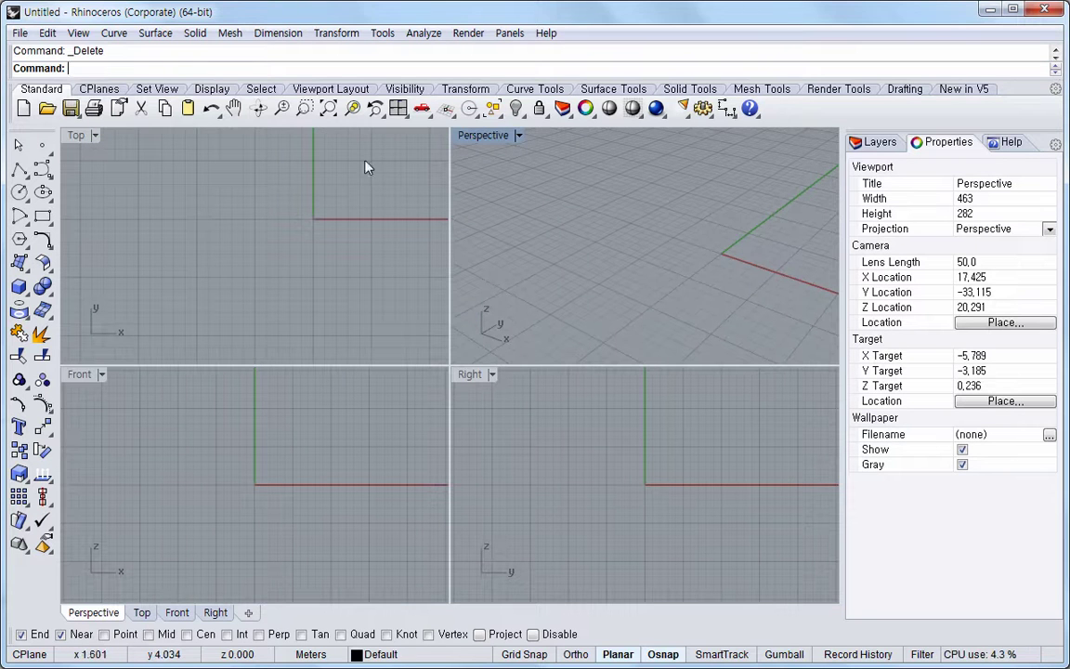
{"action": "left_click", "coordinate": [398, 108]}
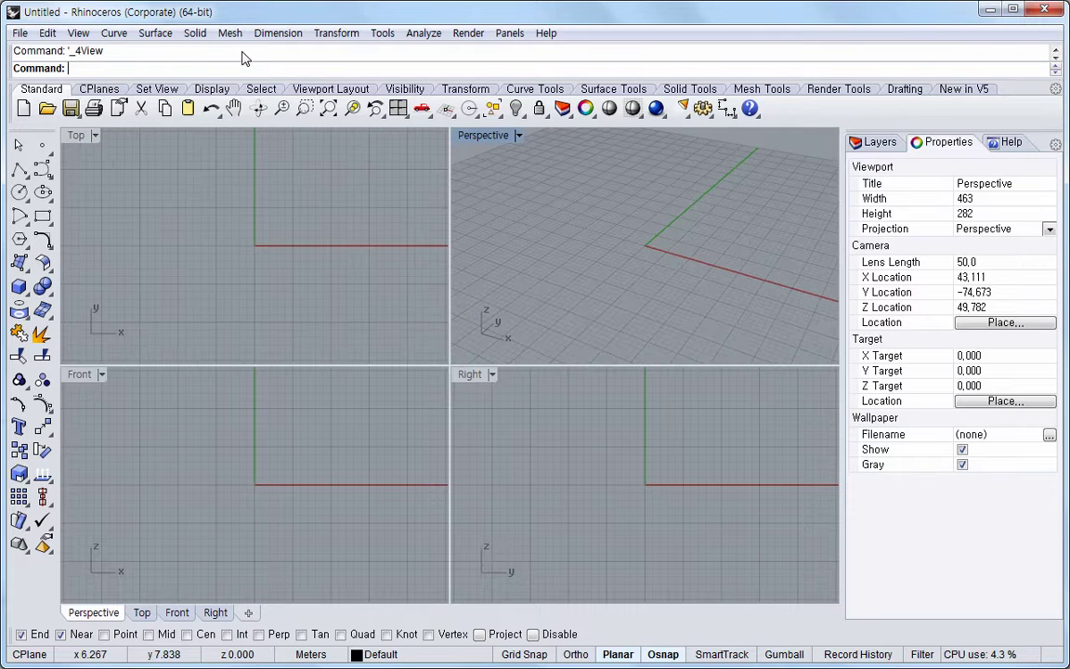
Step: Create a center-radius sphere at the origin with a radius of about 8 m and display its control points
{"action": "left_click", "coordinate": [195, 34]}
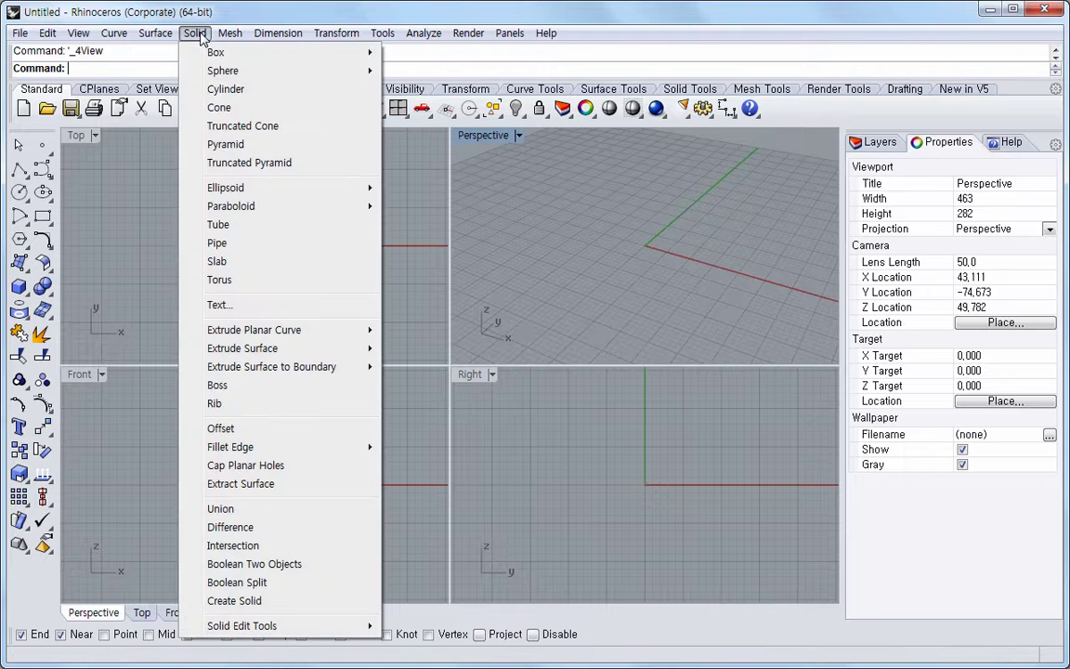
{"action": "mouse_move", "coordinate": [362, 71]}
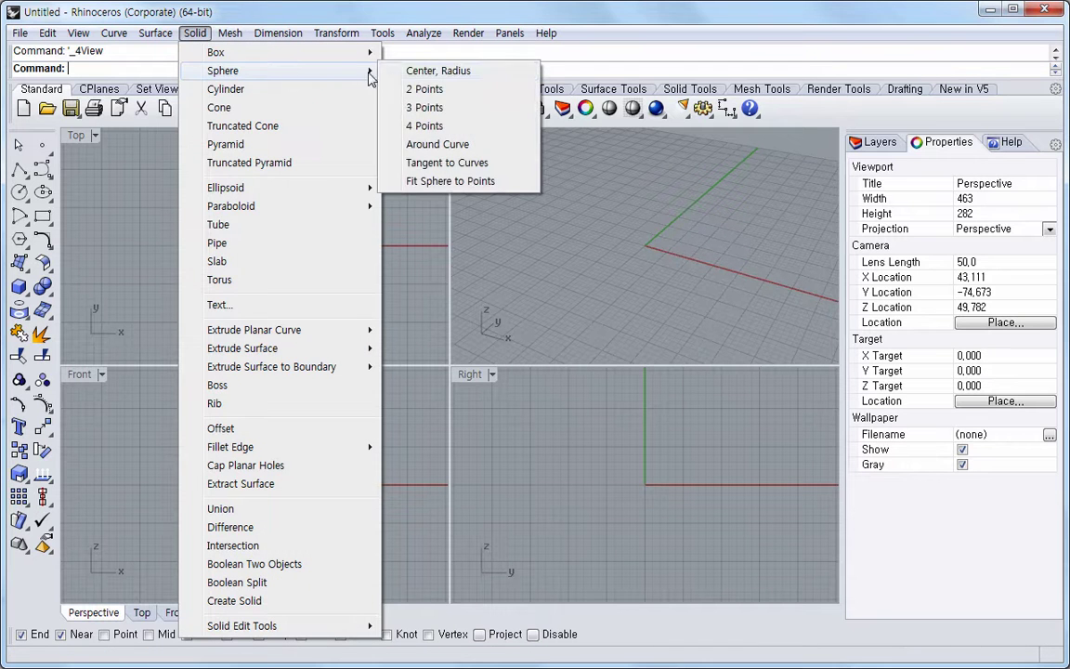
{"action": "left_click", "coordinate": [433, 74]}
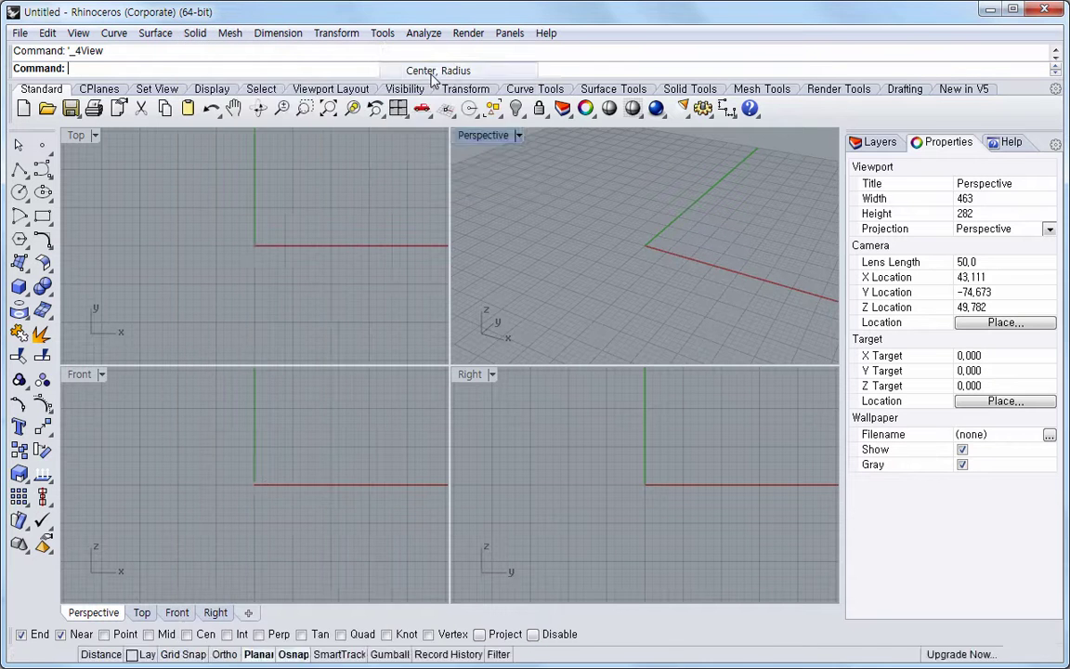
{"action": "left_click", "coordinate": [254, 247]}
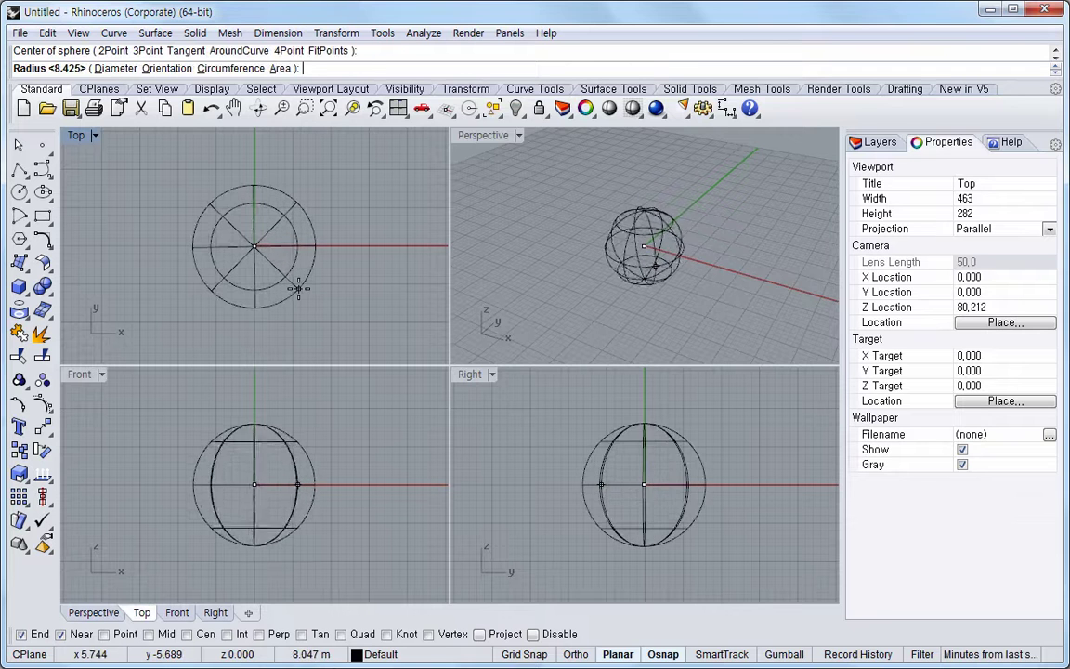
{"action": "left_click", "coordinate": [299, 286]}
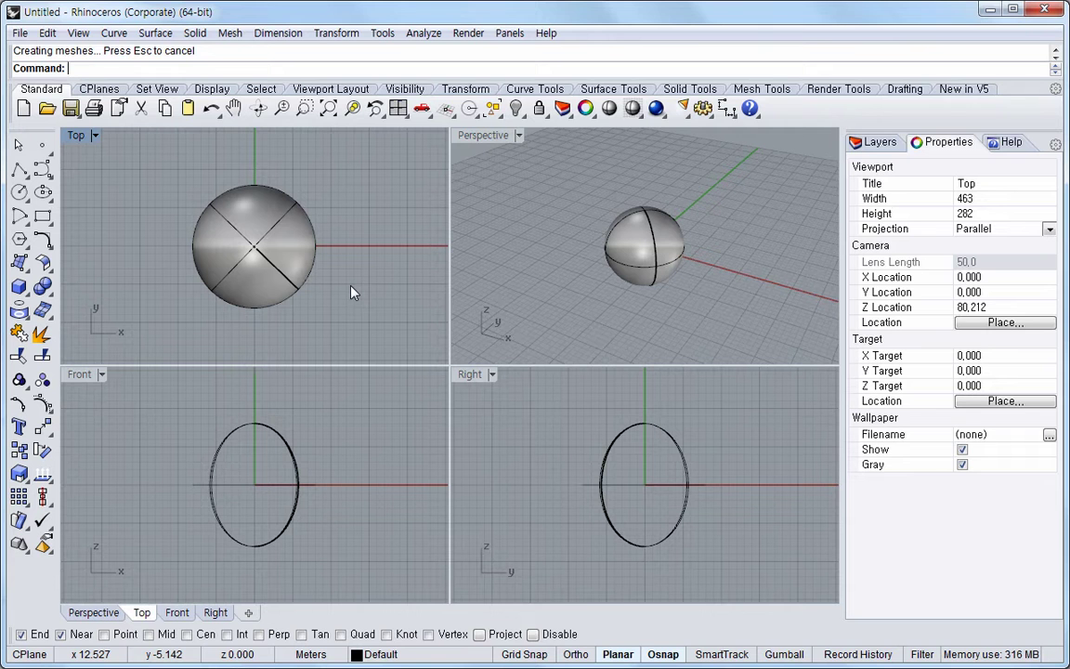
{"action": "left_click", "coordinate": [293, 271]}
{"action": "left_click", "coordinate": [43, 403]}
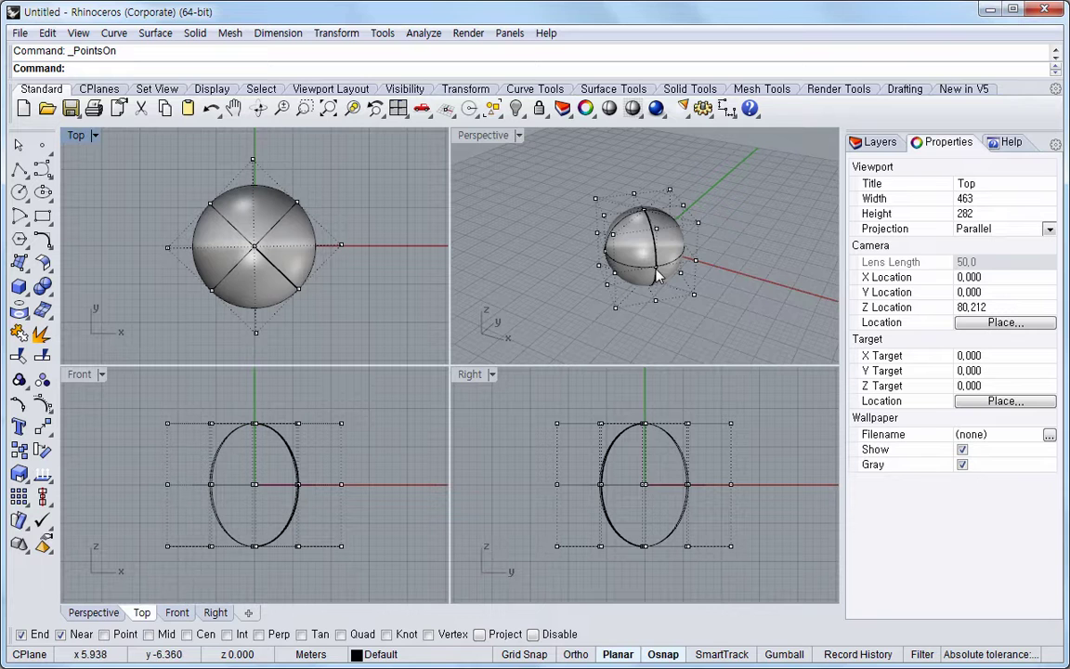
Step: Pull the sphere's equatorial control point in the +X, -Y quadrant diagonally outward in the Top view and examine the pointed shape
{"action": "right_click_drag", "start_coordinate": [544, 223], "coordinate": [566, 246]}
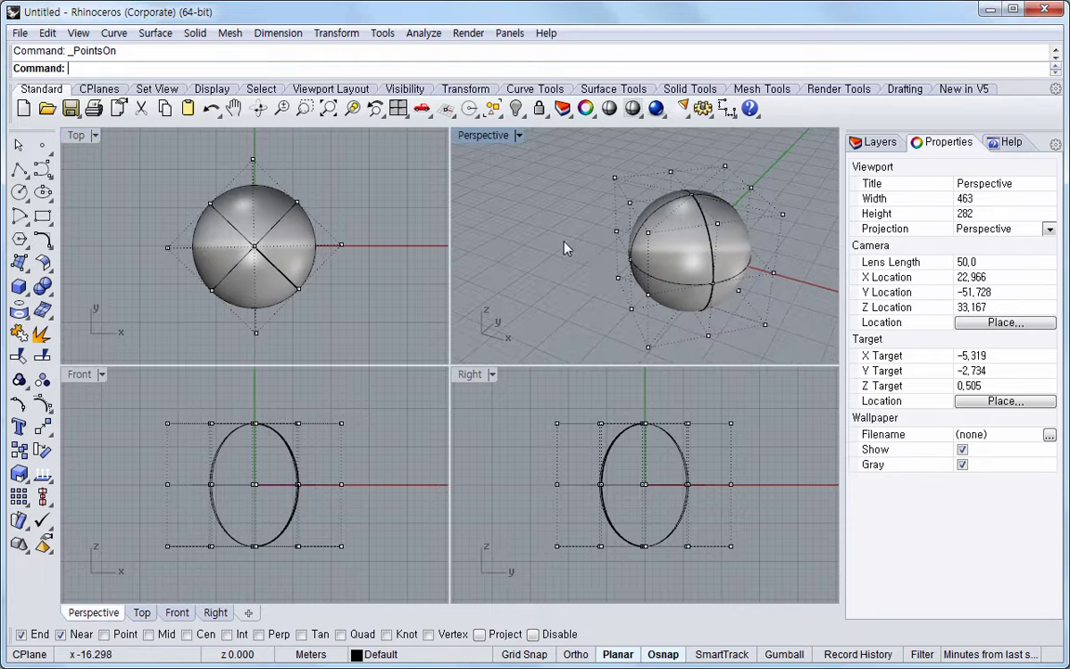
{"action": "left_click", "coordinate": [713, 284]}
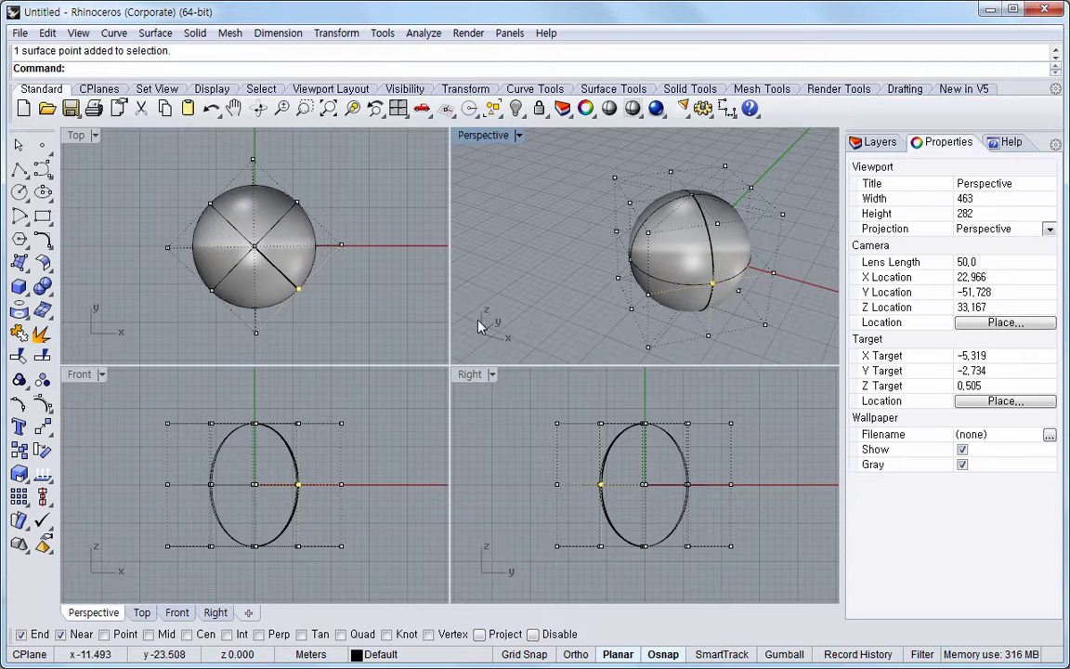
{"action": "left_click_drag", "start_coordinate": [299, 296], "coordinate": [349, 323]}
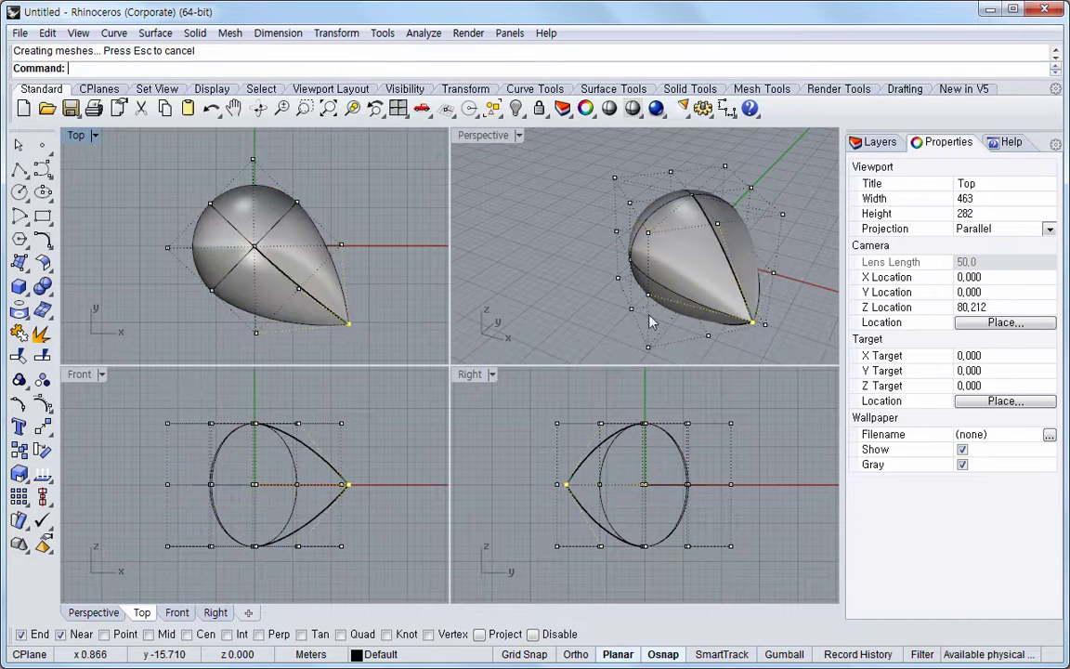
{"action": "double_click", "coordinate": [483, 136]}
{"action": "right_click_drag", "start_coordinate": [594, 390], "coordinate": [610, 327]}
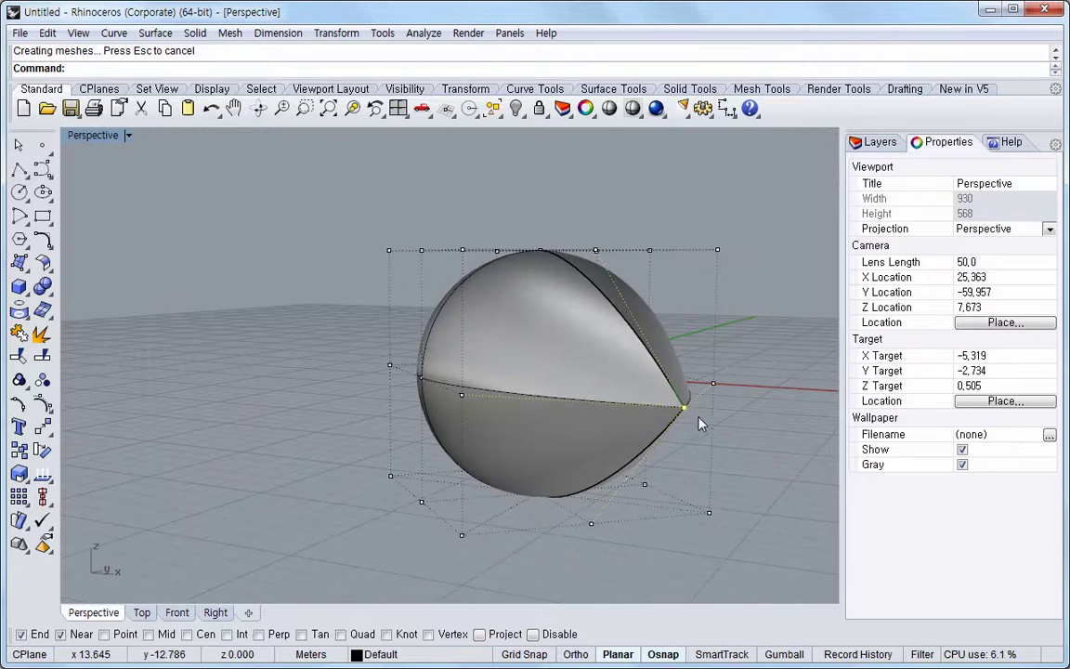
{"action": "right_click_drag", "start_coordinate": [688, 413], "coordinate": [628, 330]}
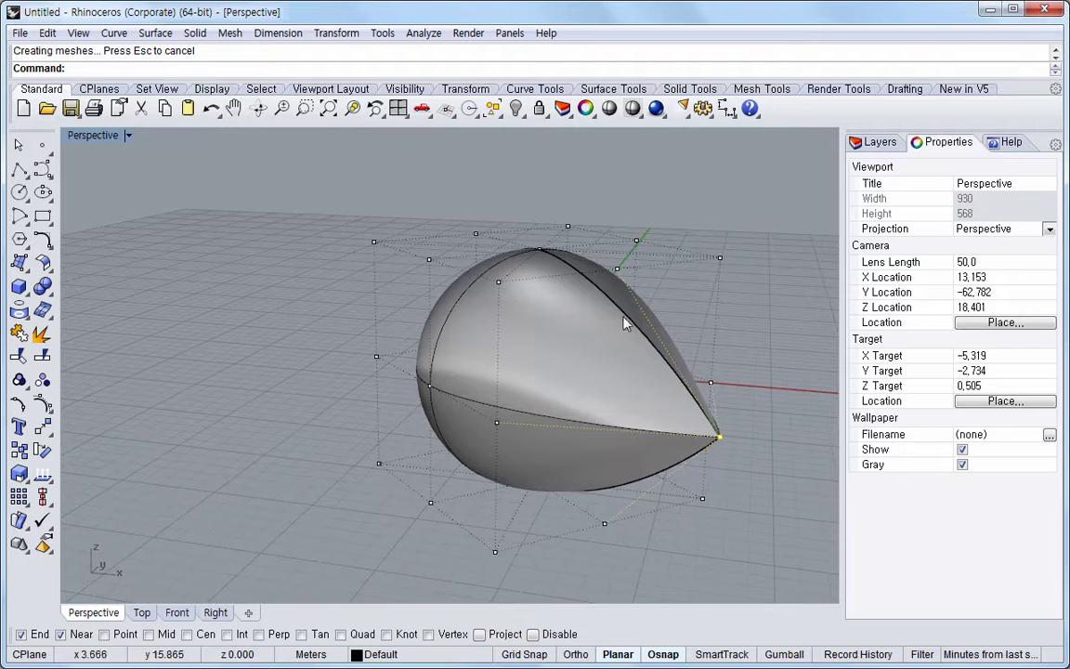
{"action": "right_click_drag", "start_coordinate": [696, 418], "coordinate": [609, 369]}
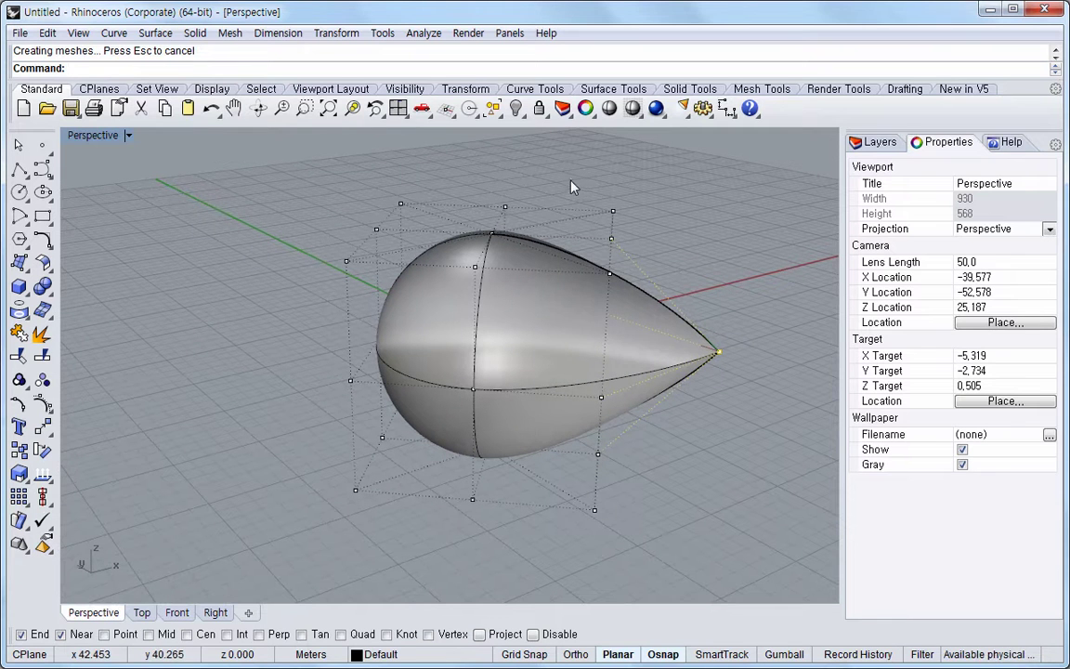
Step: Try to round the tip by moving the eight surrounding control points in the Top and Front views, undoing each move
{"action": "left_click_drag", "start_coordinate": [608, 431], "coordinate": [628, 547]}
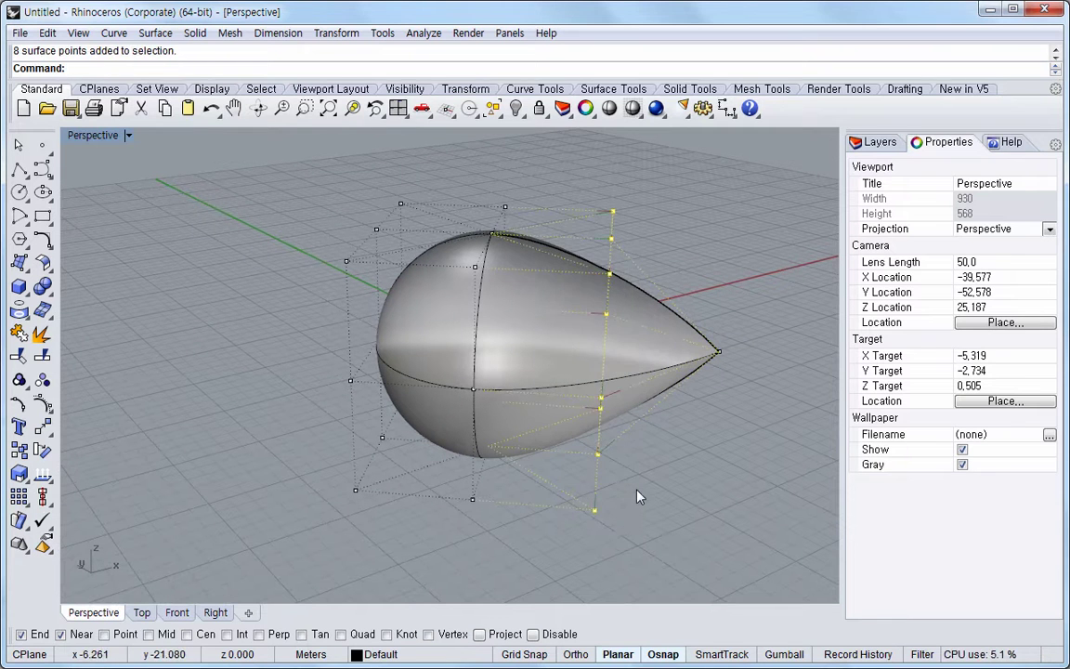
{"action": "mouse_move", "coordinate": [676, 494]}
{"action": "right_mouse_down"}
{"action": "mouse_move", "coordinate": [641, 487]}
{"action": "mouse_move", "coordinate": [706, 469]}
{"action": "mouse_move", "coordinate": [664, 459]}
{"action": "mouse_move", "coordinate": [677, 473]}
{"action": "right_mouse_up"}
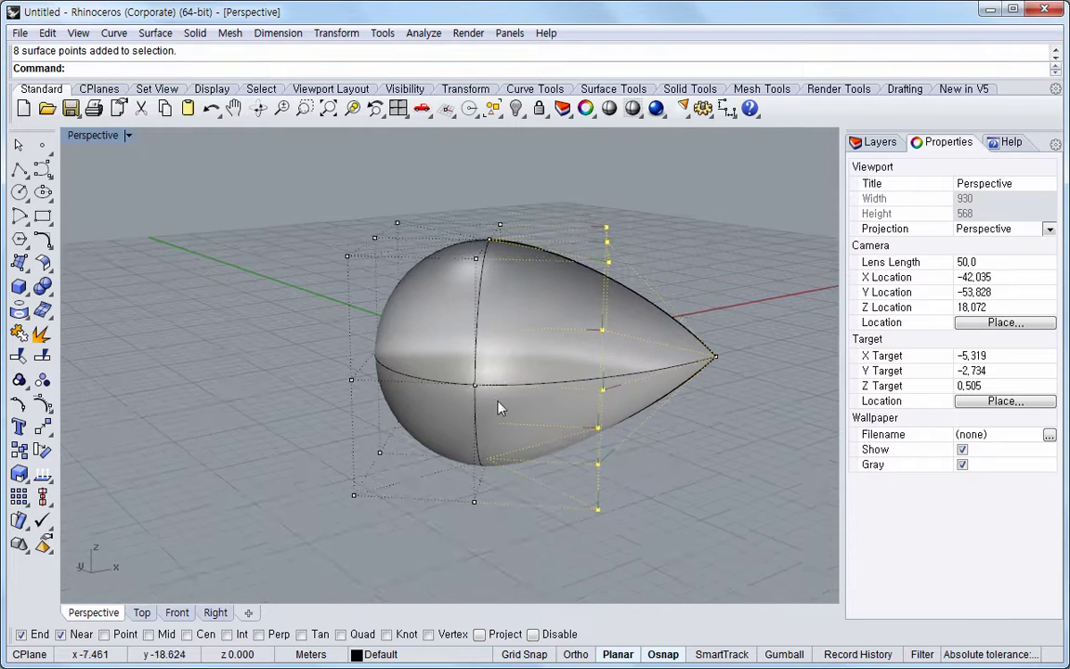
{"action": "double_click", "coordinate": [92, 136]}
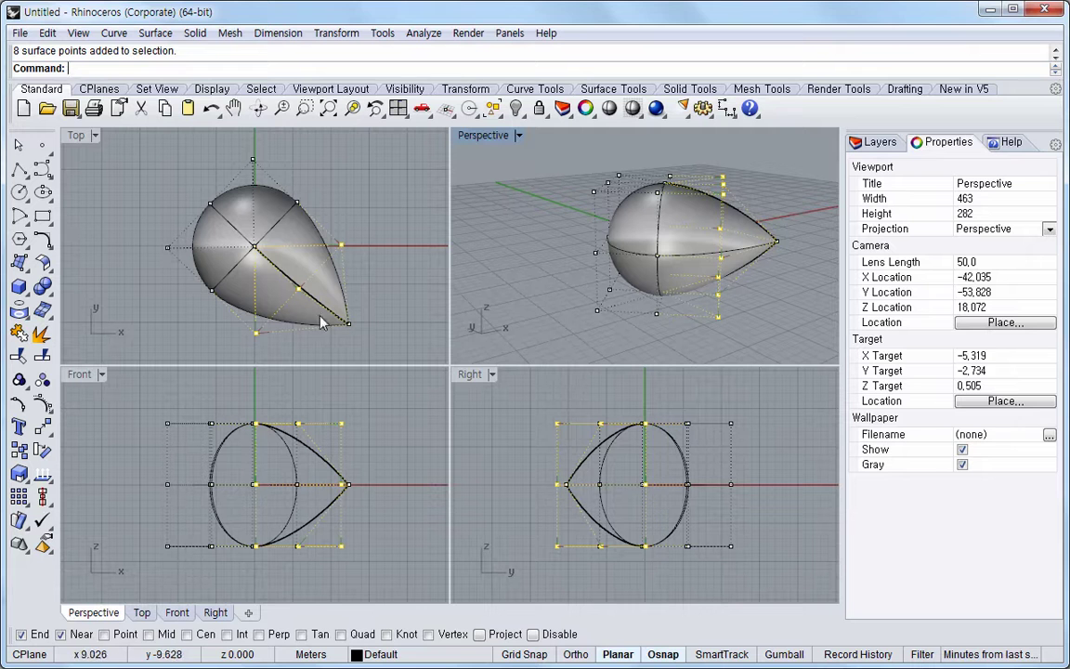
{"action": "left_click_drag", "start_coordinate": [275, 266], "coordinate": [348, 324]}
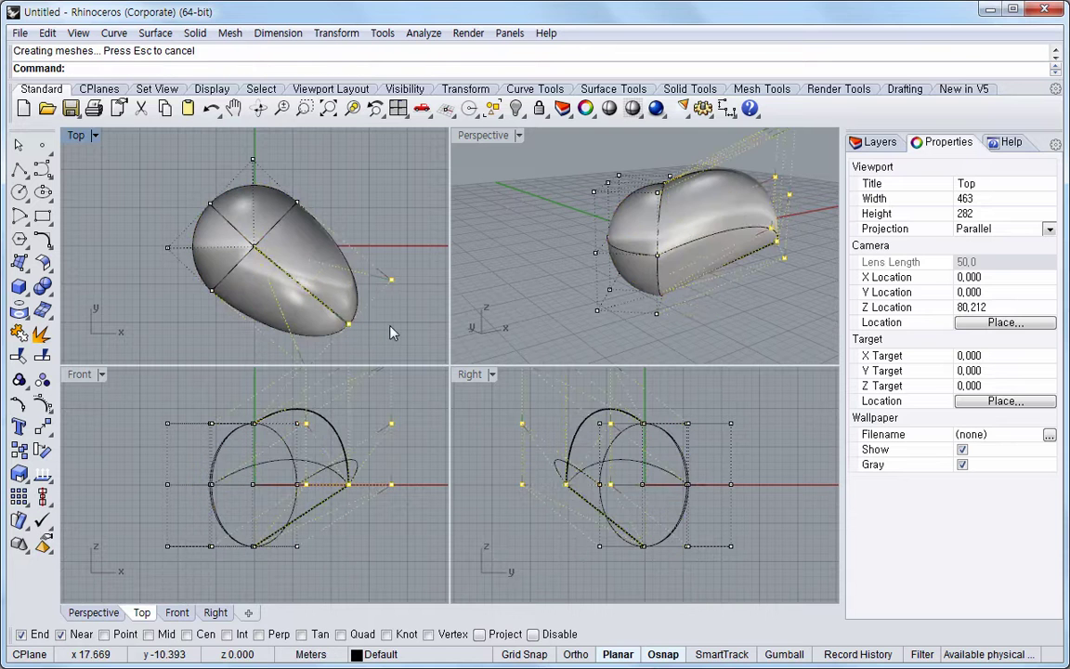
{"action": "key", "text": "ctrl+z"}
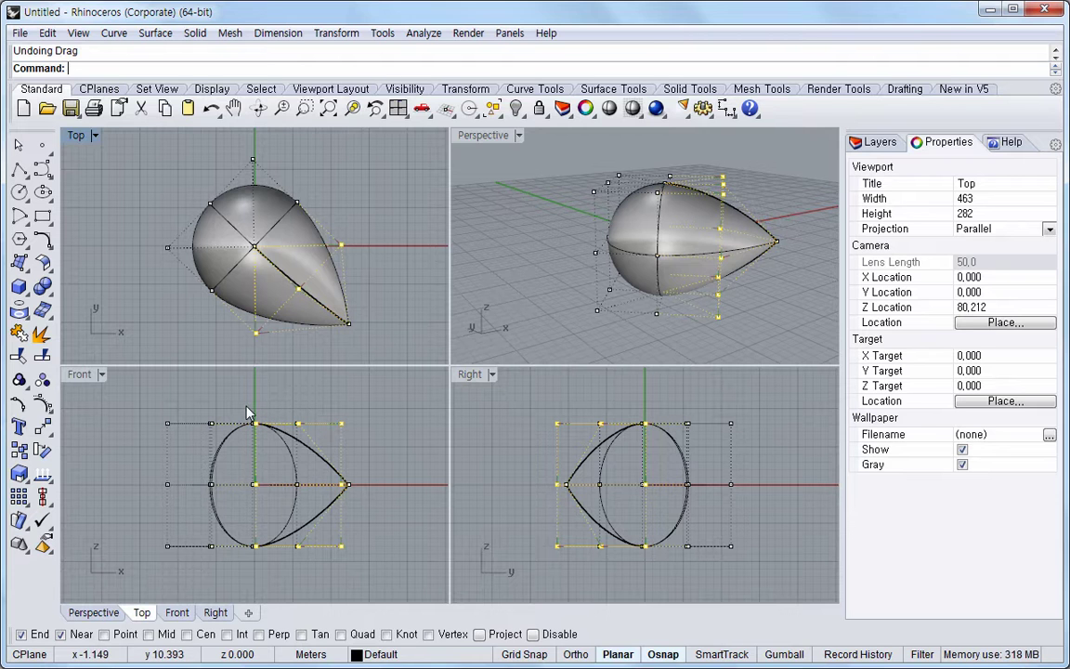
{"action": "left_click_drag", "start_coordinate": [344, 485], "coordinate": [402, 489]}
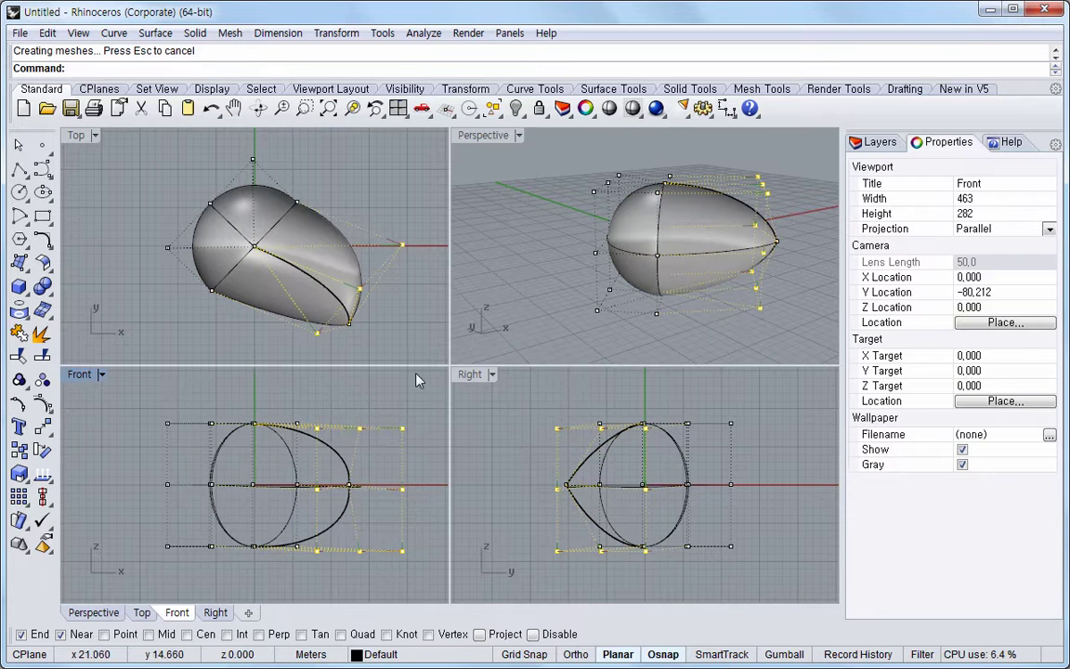
{"action": "key", "text": "ctrl+z"}
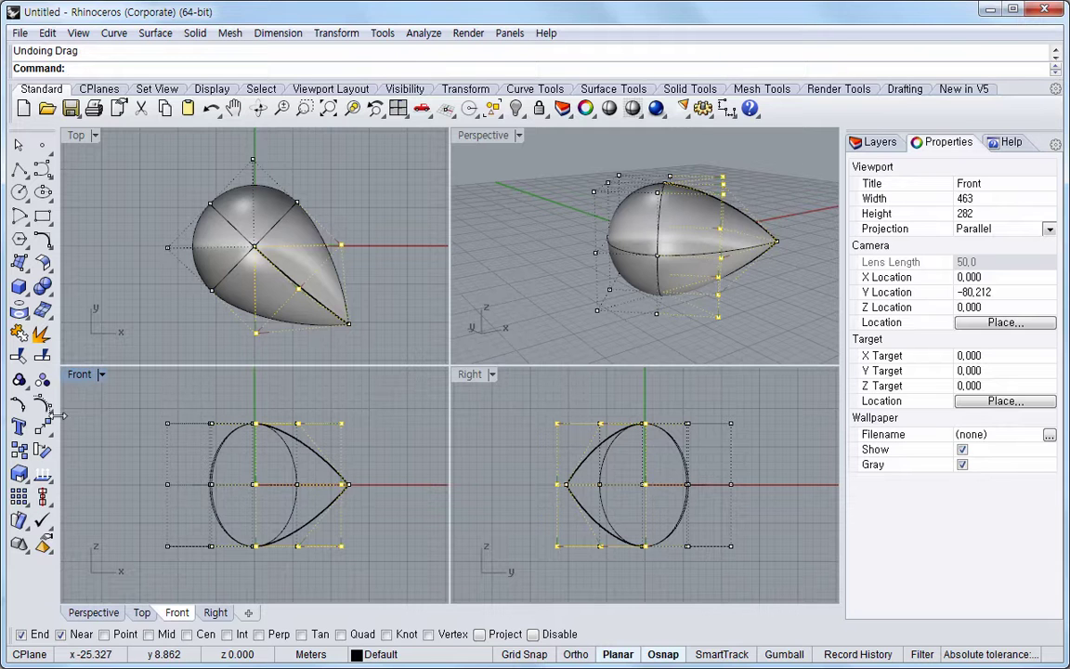
Step: Turn off the control points and delete the deformed sphere
{"action": "key", "text": "Escape"}
{"action": "left_click", "coordinate": [139, 223]}
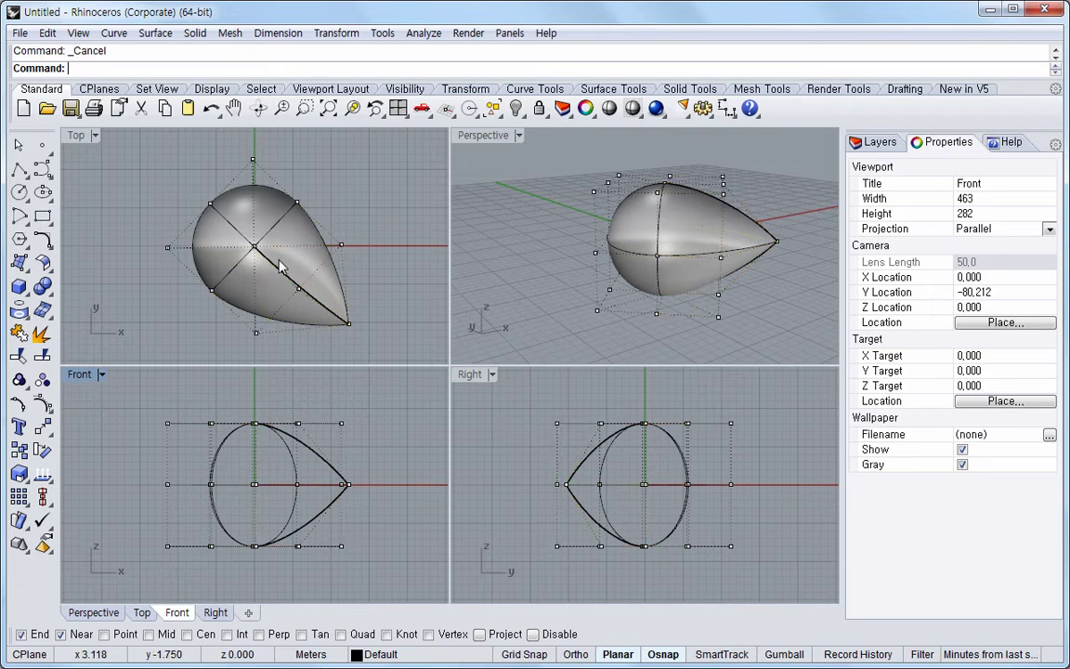
{"action": "key", "text": "Delete"}
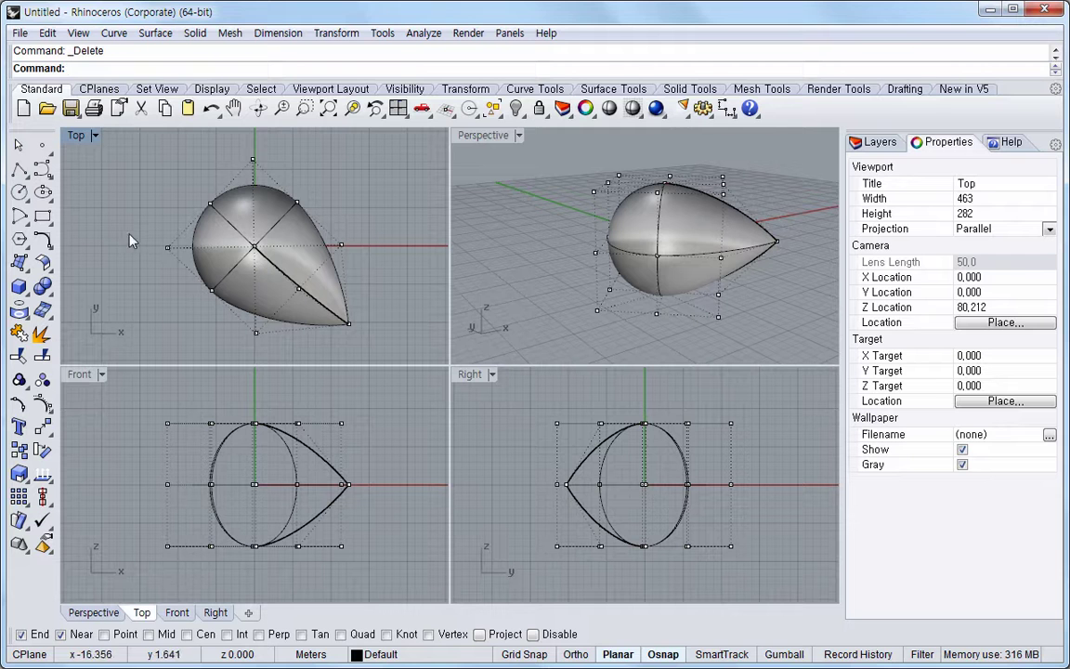
{"action": "right_click", "coordinate": [43, 379]}
{"action": "left_click_drag", "start_coordinate": [160, 167], "coordinate": [390, 347]}
{"action": "key", "text": "Delete"}
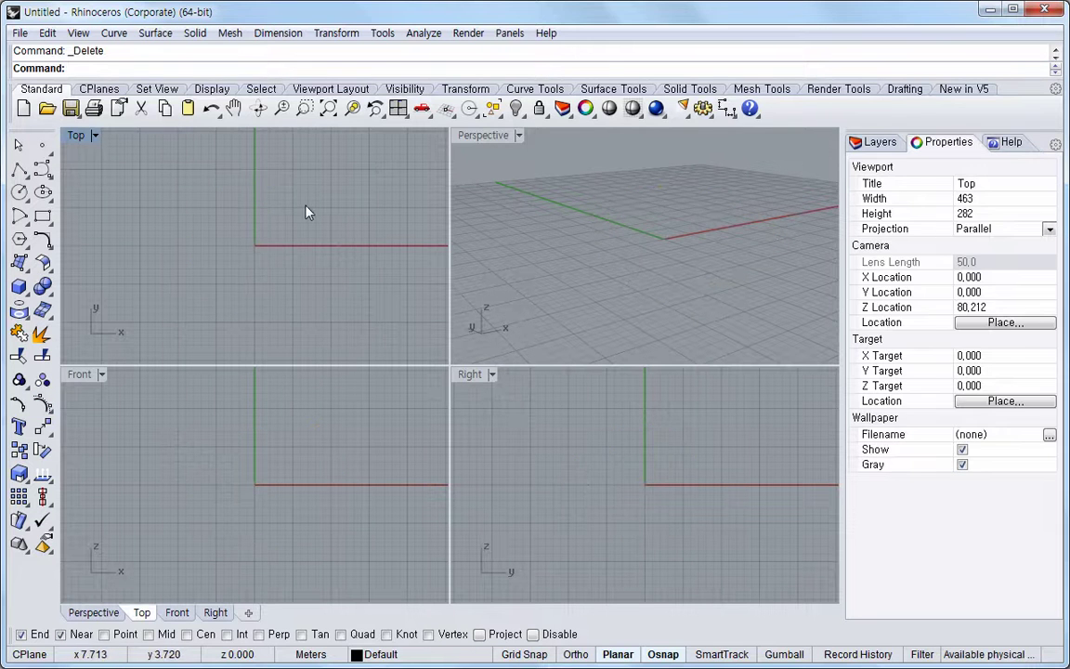
Step: Create a center-radius sphere at the origin with Ortho on and a radius of about 11 m, and display its control points
{"action": "left_click", "coordinate": [195, 35]}
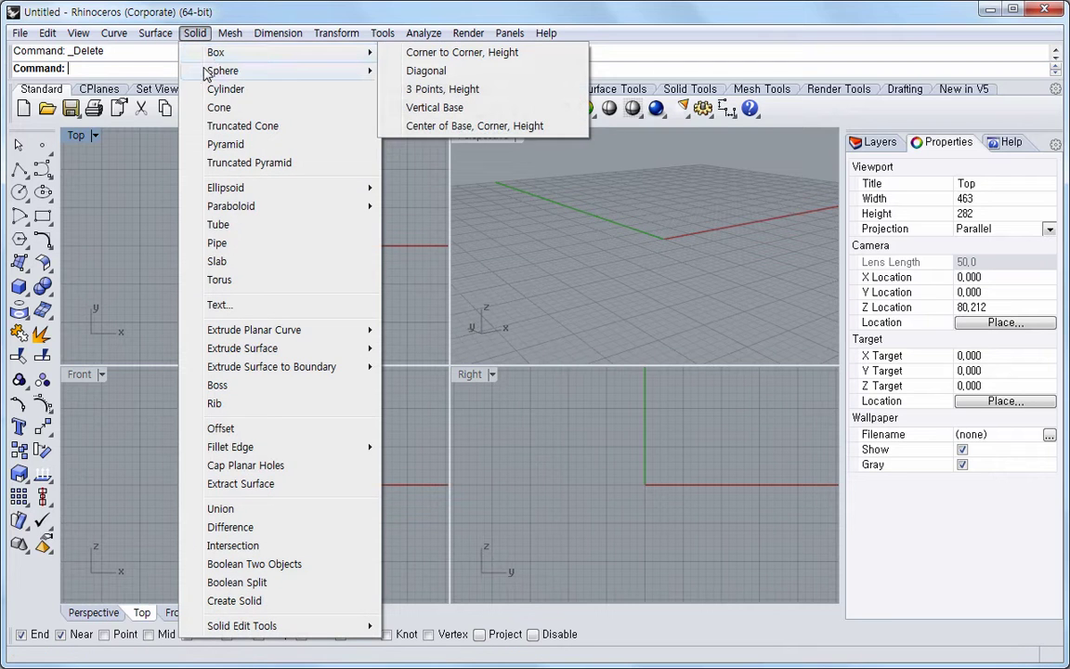
{"action": "mouse_move", "coordinate": [206, 73]}
{"action": "left_click", "coordinate": [406, 72]}
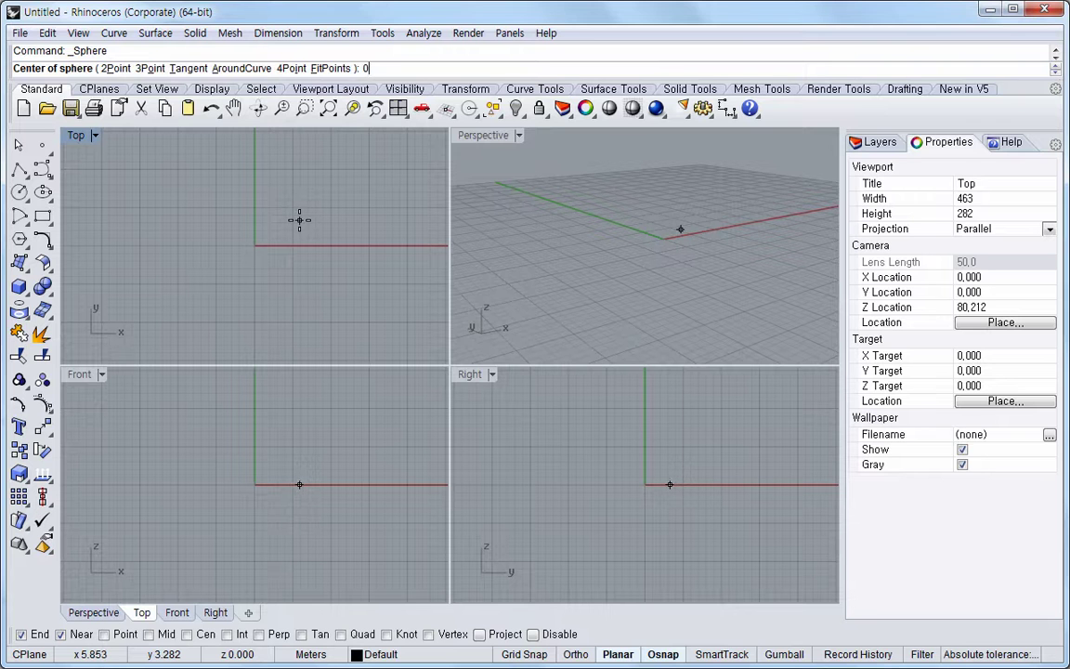
{"action": "key", "text": "Return"}
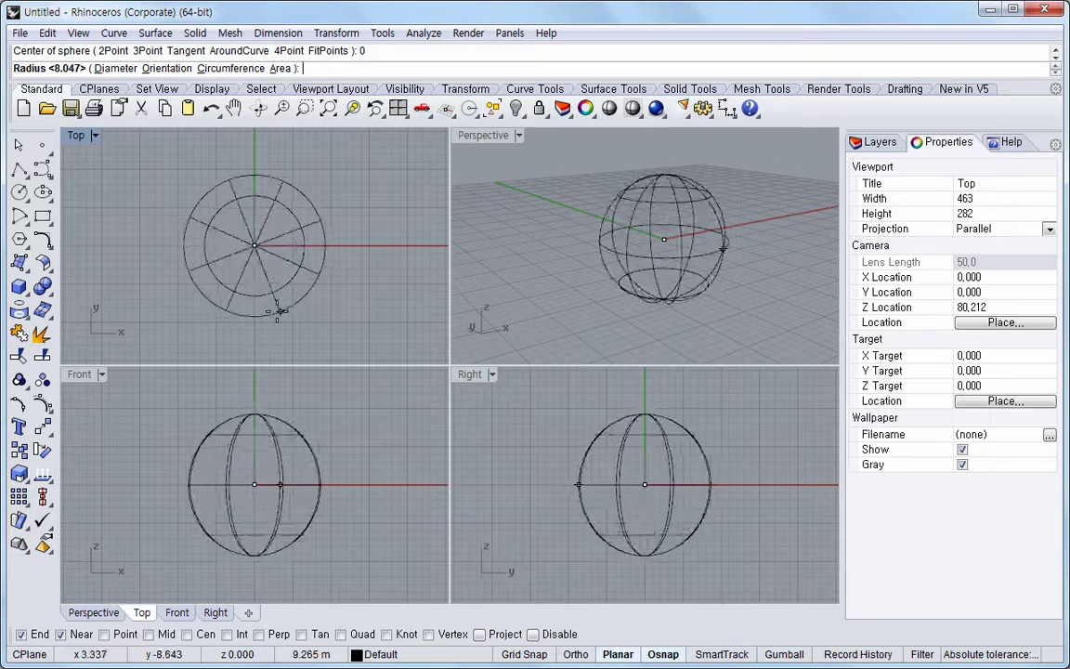
{"action": "key", "text": "F8"}
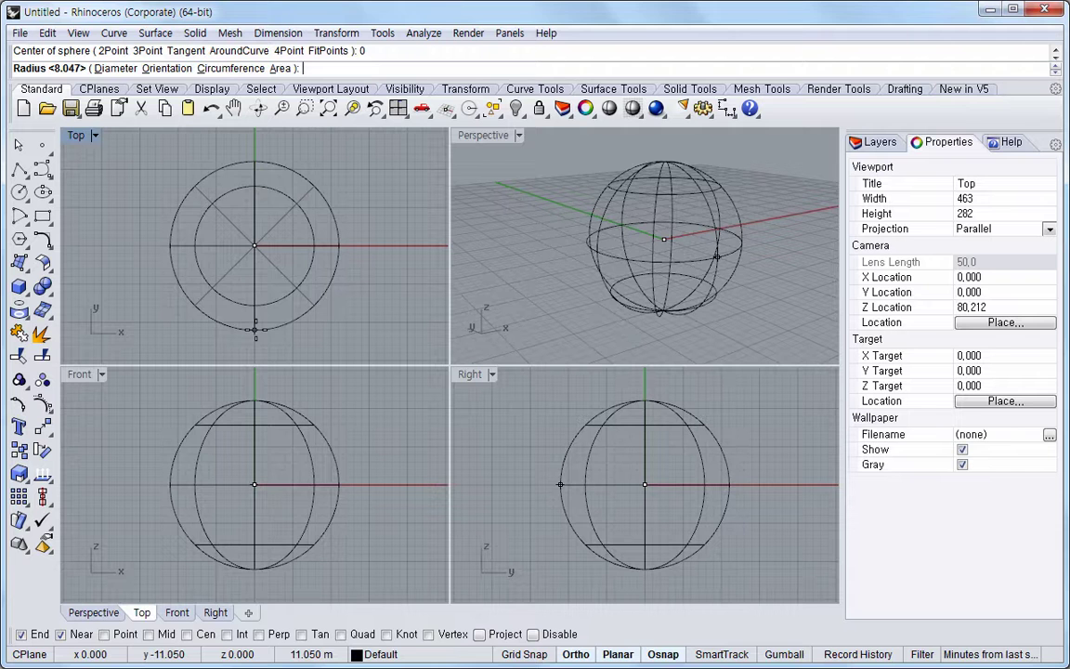
{"action": "left_click", "coordinate": [255, 330]}
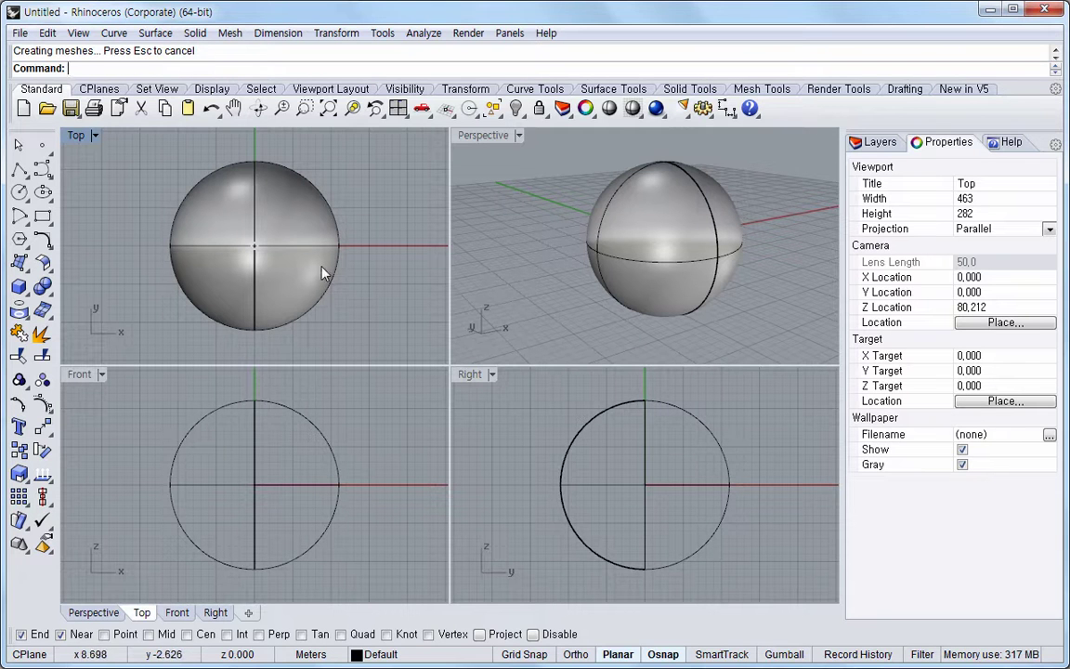
{"action": "left_click", "coordinate": [245, 280]}
{"action": "left_click", "coordinate": [42, 356]}
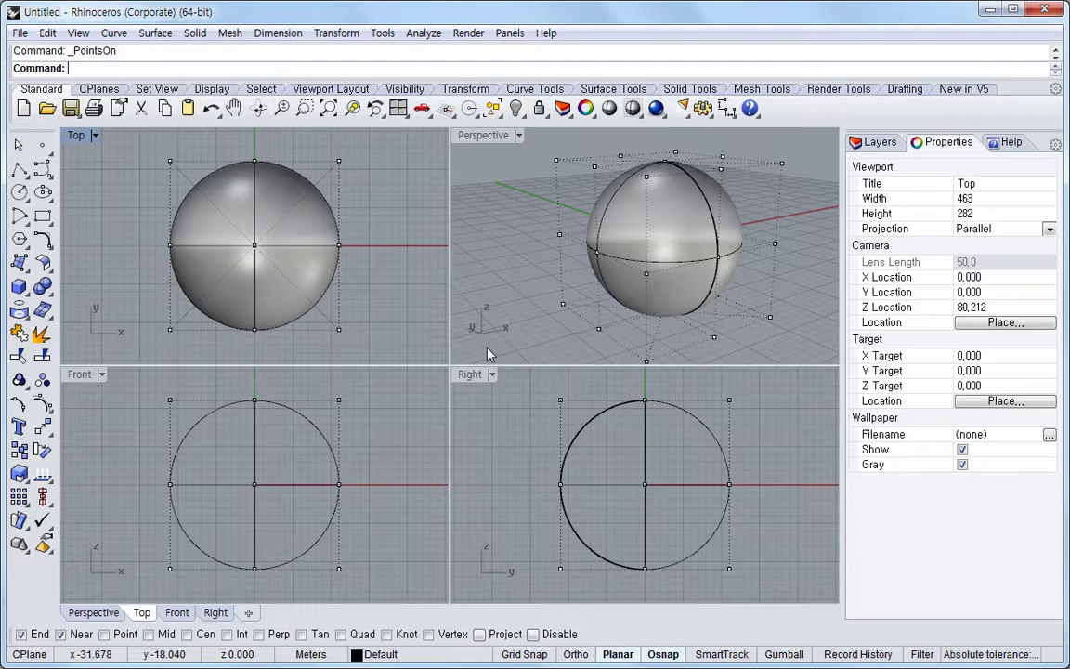
Step: Select the sphere's equatorial control point on the positive X axis and pull it outward along X in the Top view
{"action": "left_click", "coordinate": [718, 262]}
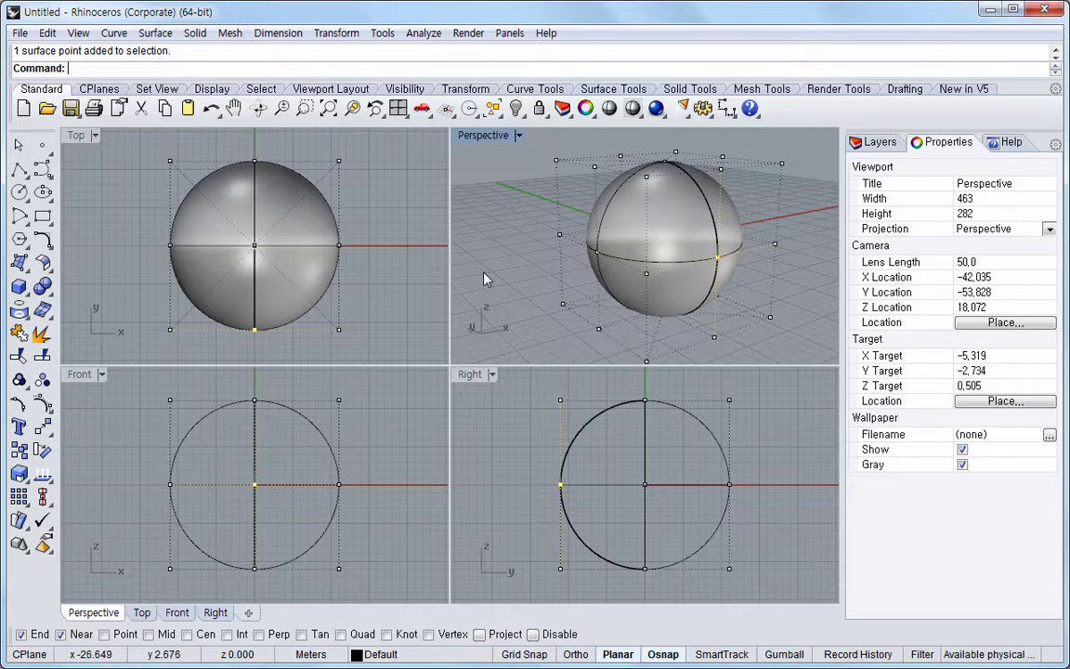
{"action": "left_click", "coordinate": [382, 267]}
{"action": "left_click", "coordinate": [339, 247]}
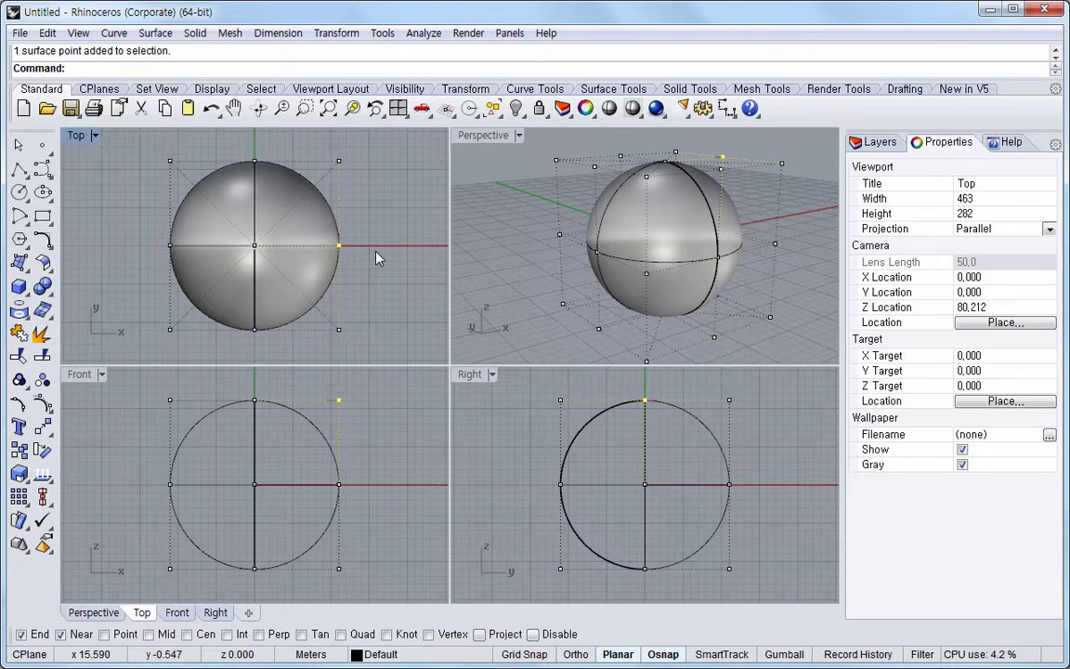
{"action": "key", "text": "Escape"}
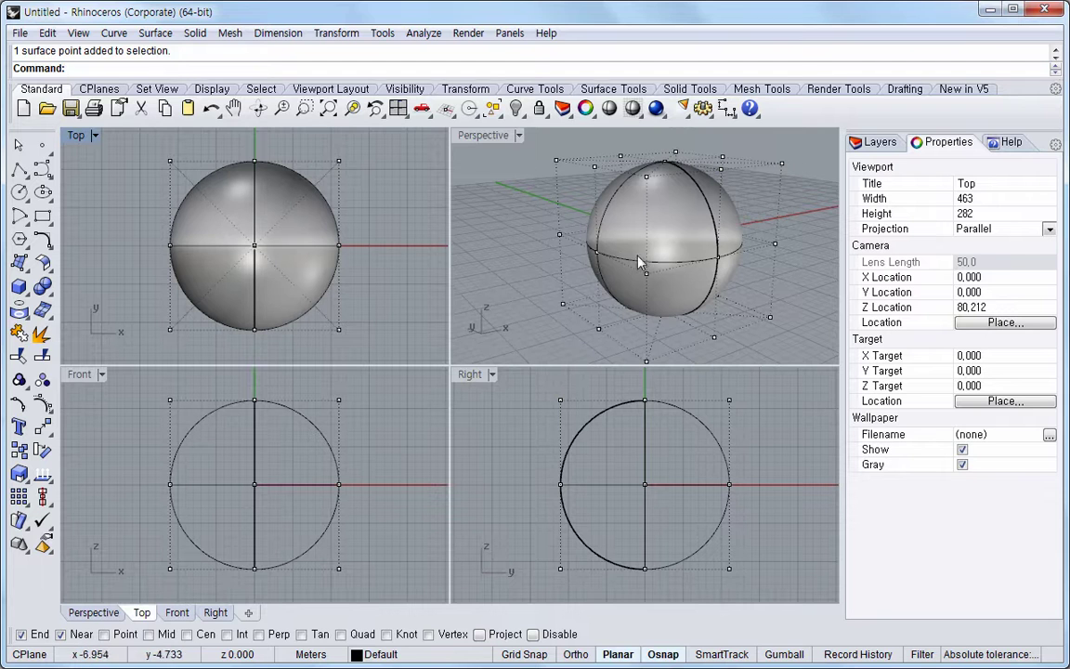
{"action": "left_click", "coordinate": [597, 260]}
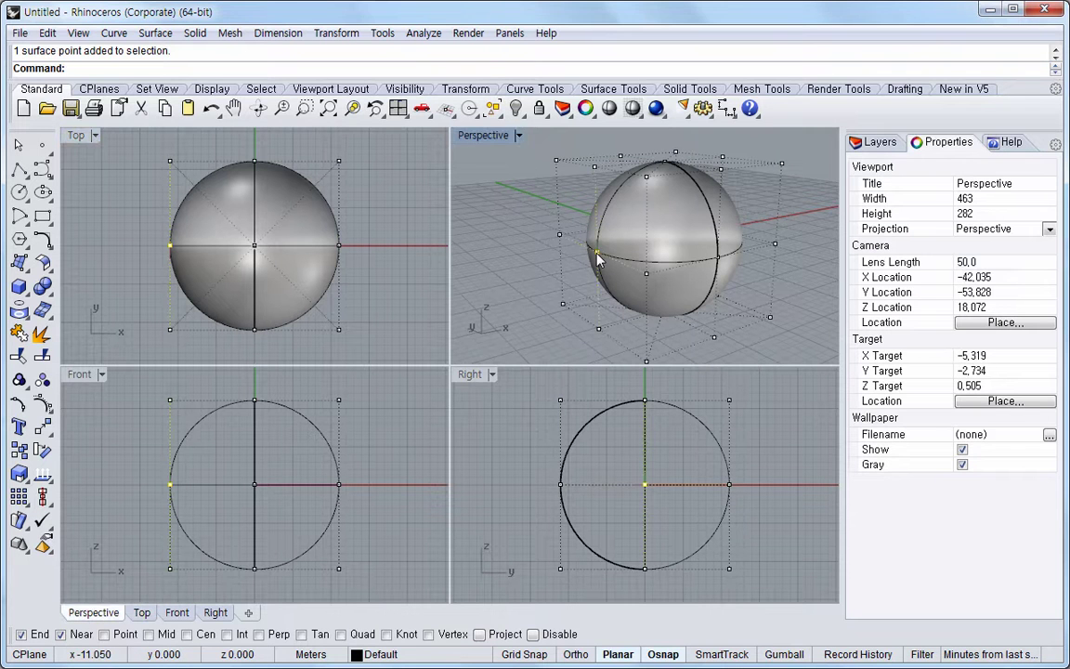
{"action": "right_click_drag", "start_coordinate": [754, 296], "coordinate": [587, 300]}
{"action": "left_click", "coordinate": [774, 261]}
{"action": "right_click_drag", "start_coordinate": [798, 290], "coordinate": [651, 288]}
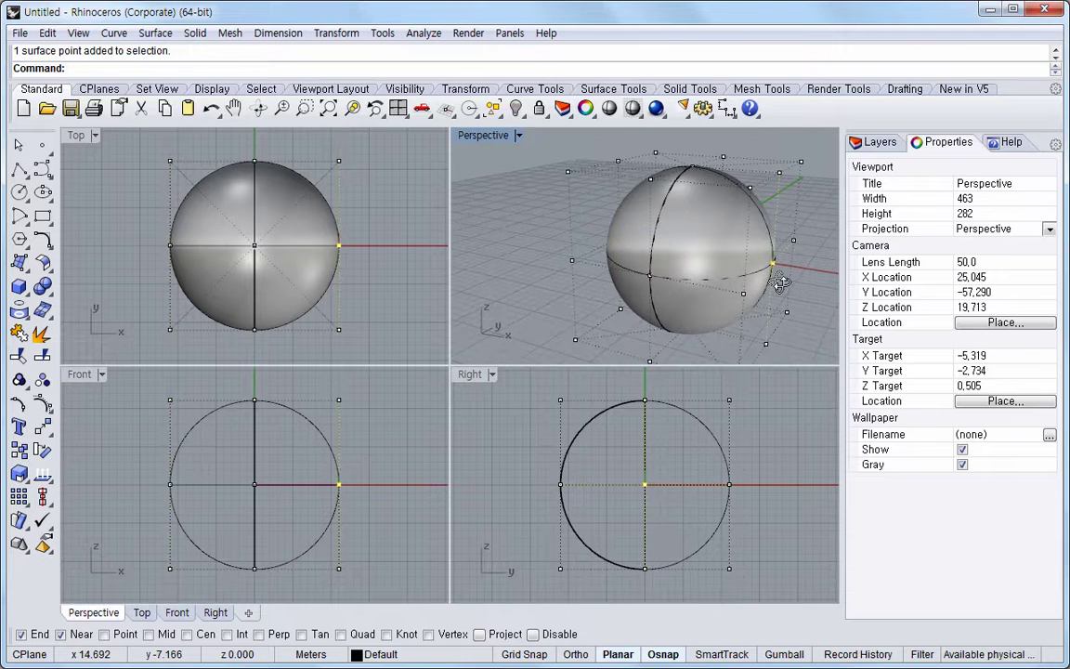
{"action": "left_click_drag", "start_coordinate": [340, 246], "coordinate": [409, 246]}
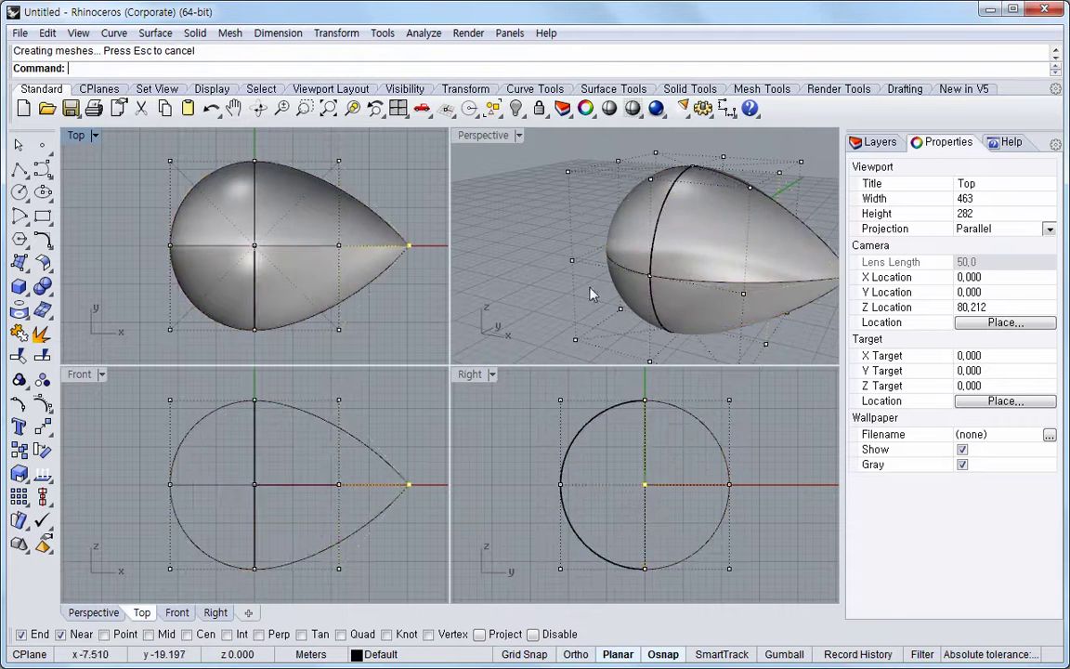
Step: Inspect the pointed end, select the column of eight control points around the tip, and move them outward along X in the Top view
{"action": "left_click", "coordinate": [684, 261]}
{"action": "right_click_drag", "start_coordinate": [723, 263], "coordinate": [632, 277]}
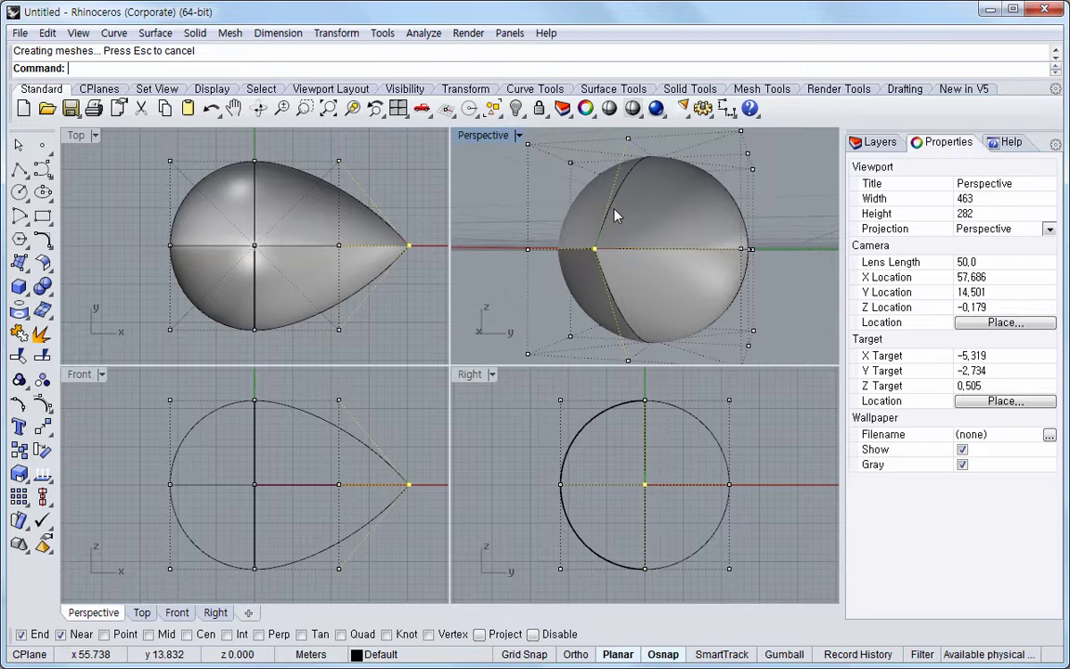
{"action": "right_click_drag", "start_coordinate": [611, 272], "coordinate": [771, 304]}
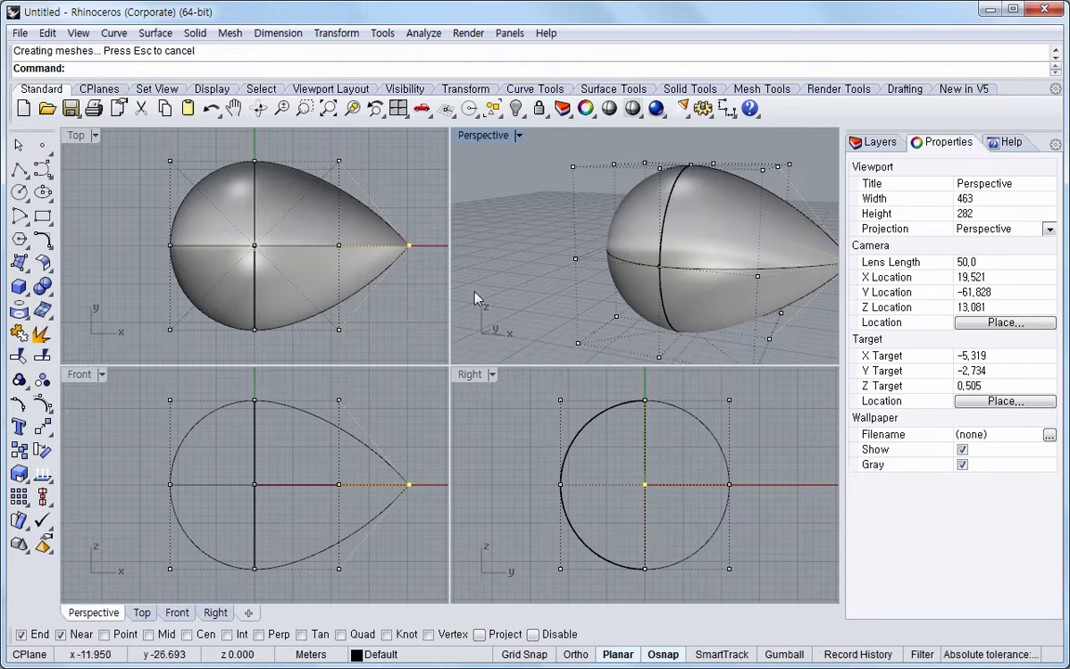
{"action": "left_click", "coordinate": [411, 306]}
{"action": "left_click_drag", "start_coordinate": [322, 149], "coordinate": [358, 353]}
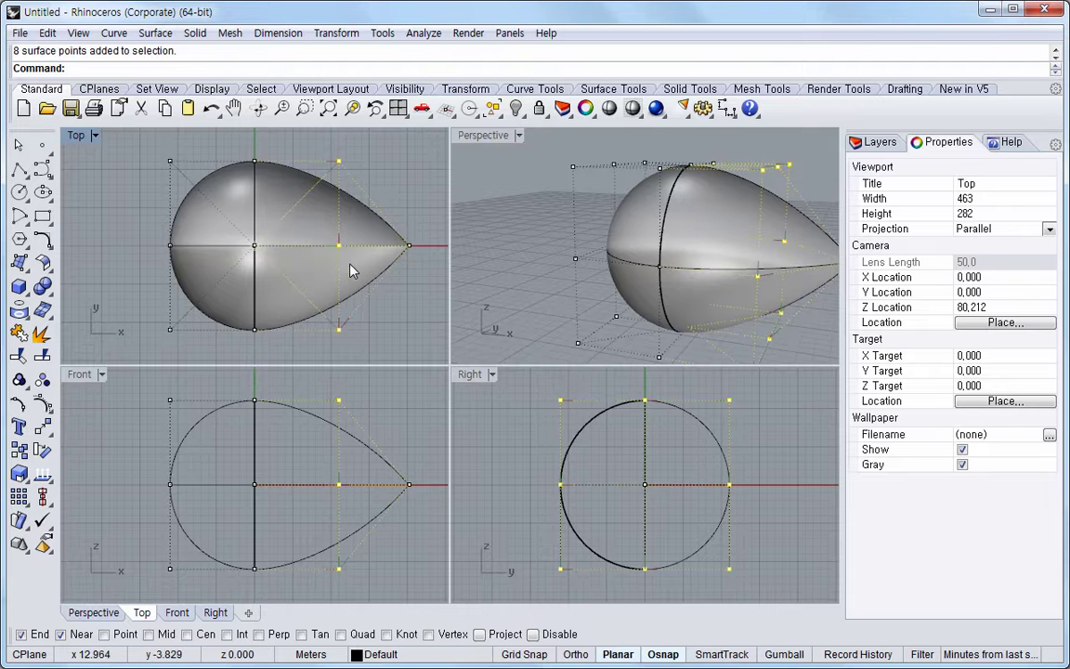
{"action": "left_click_drag", "start_coordinate": [346, 248], "coordinate": [383, 245]}
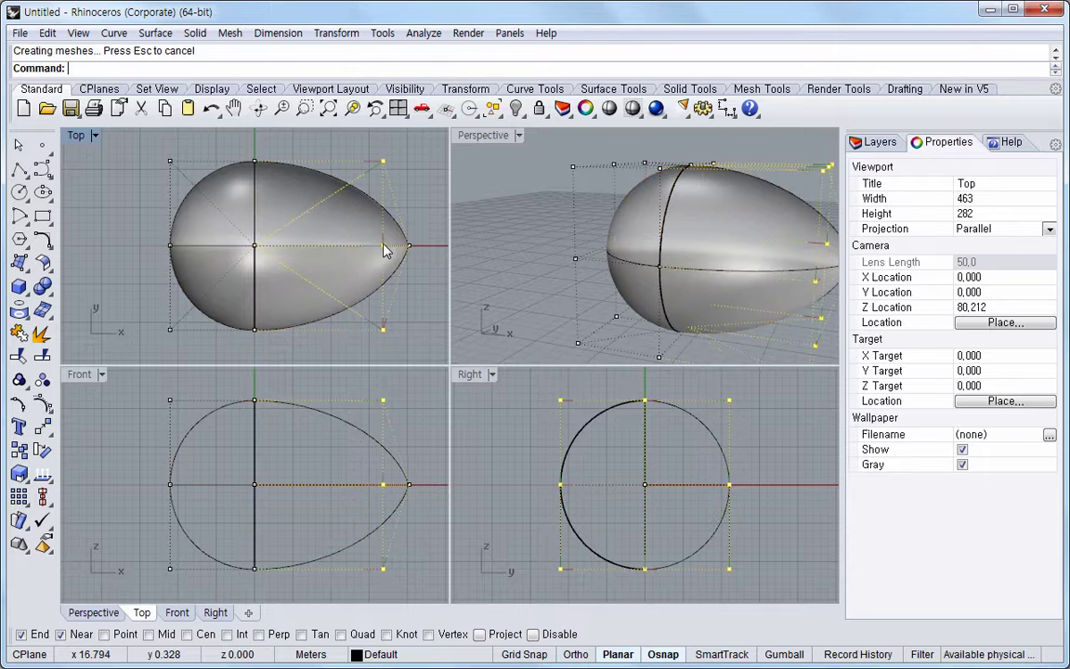
Step: Select the tip control point alone, and select all nine control points at the pointed end together
{"action": "left_click", "coordinate": [420, 282]}
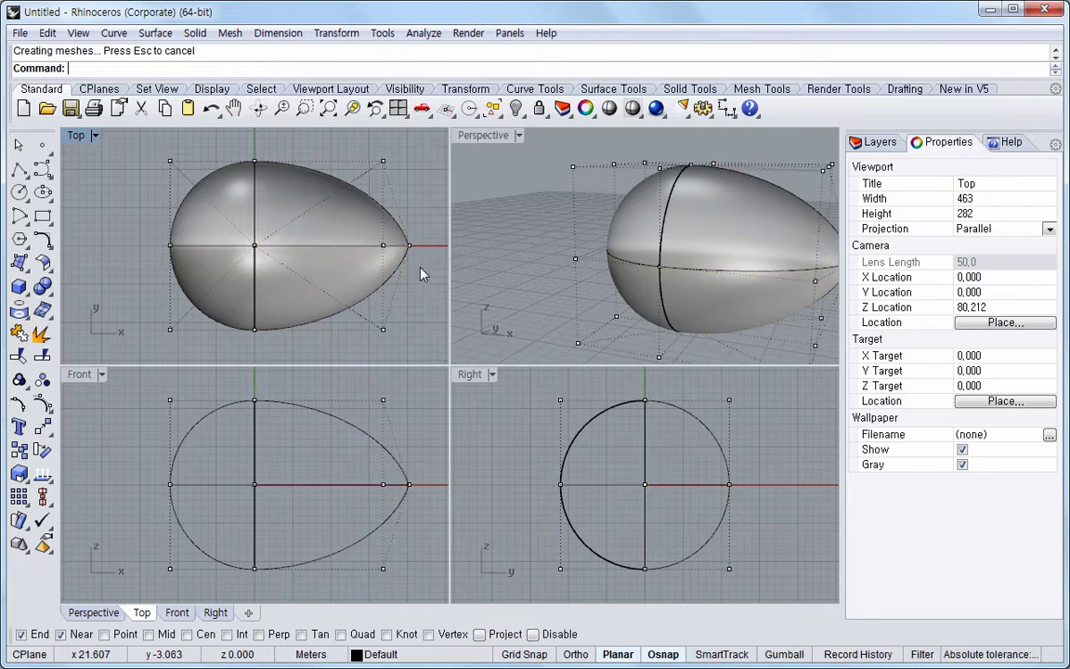
{"action": "left_click", "coordinate": [409, 247]}
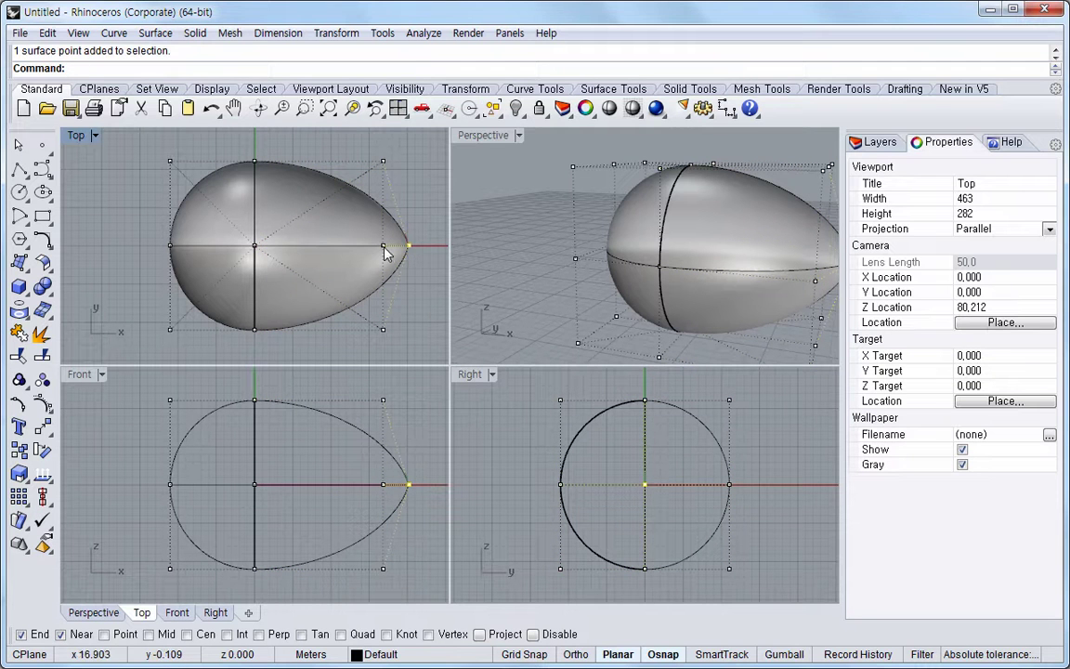
{"action": "left_click_drag", "start_coordinate": [352, 143], "coordinate": [426, 351]}
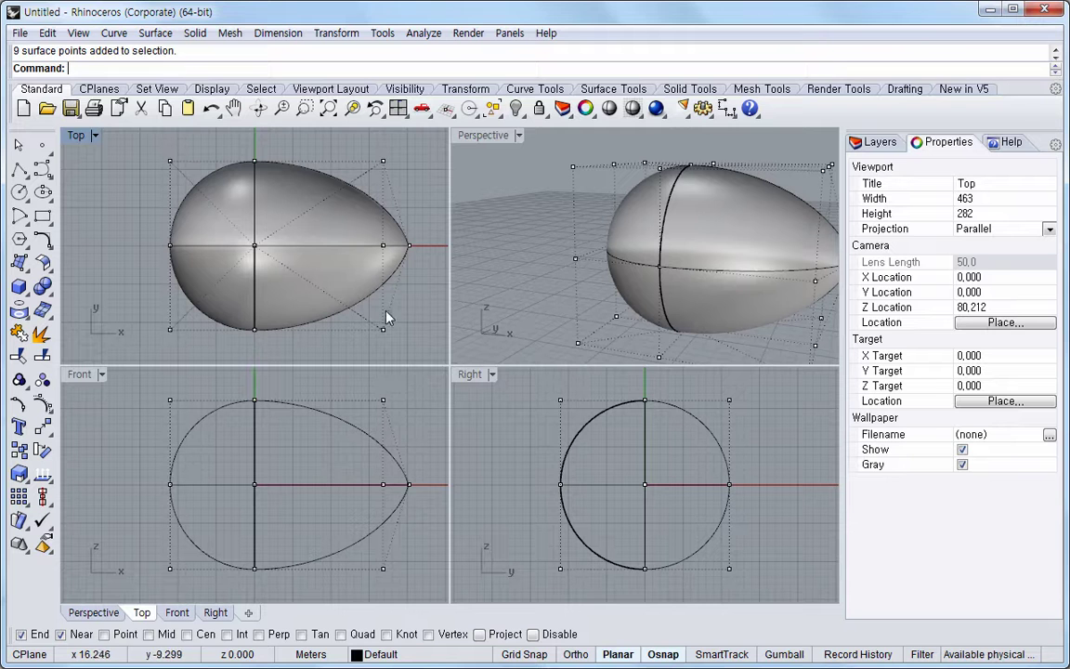
Step: Select the nine control points at the pointed end and align them in world X only with Set XYZ Coordinates, near X 11.5 m
{"action": "right_click_drag", "start_coordinate": [717, 259], "coordinate": [640, 234]}
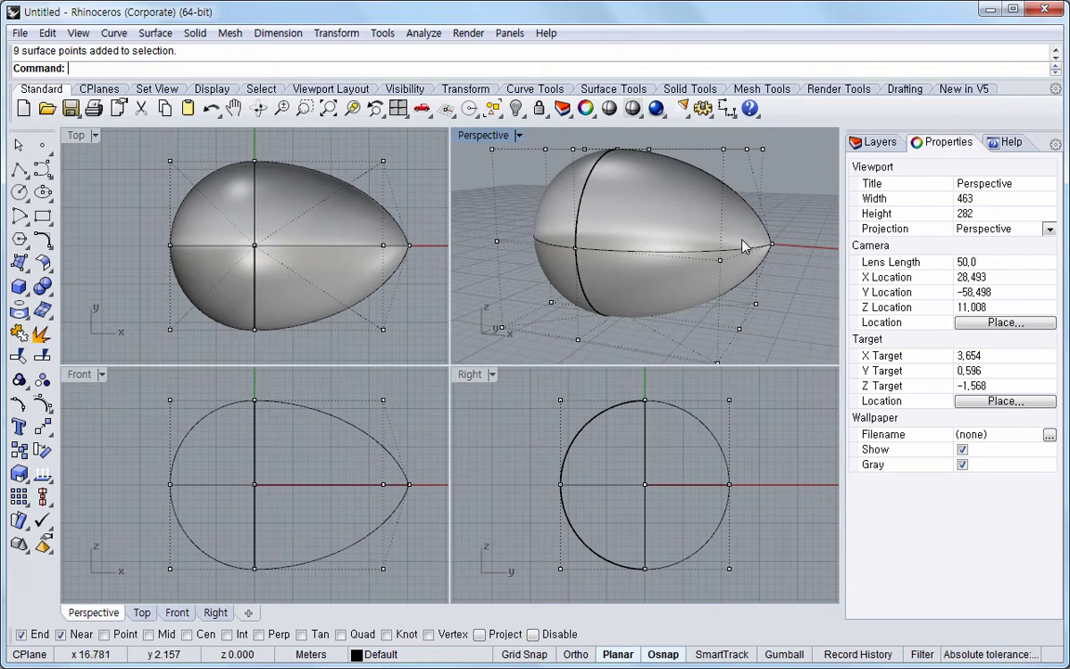
{"action": "left_click", "coordinate": [388, 225]}
{"action": "left_click_drag", "start_coordinate": [388, 225], "coordinate": [429, 336]}
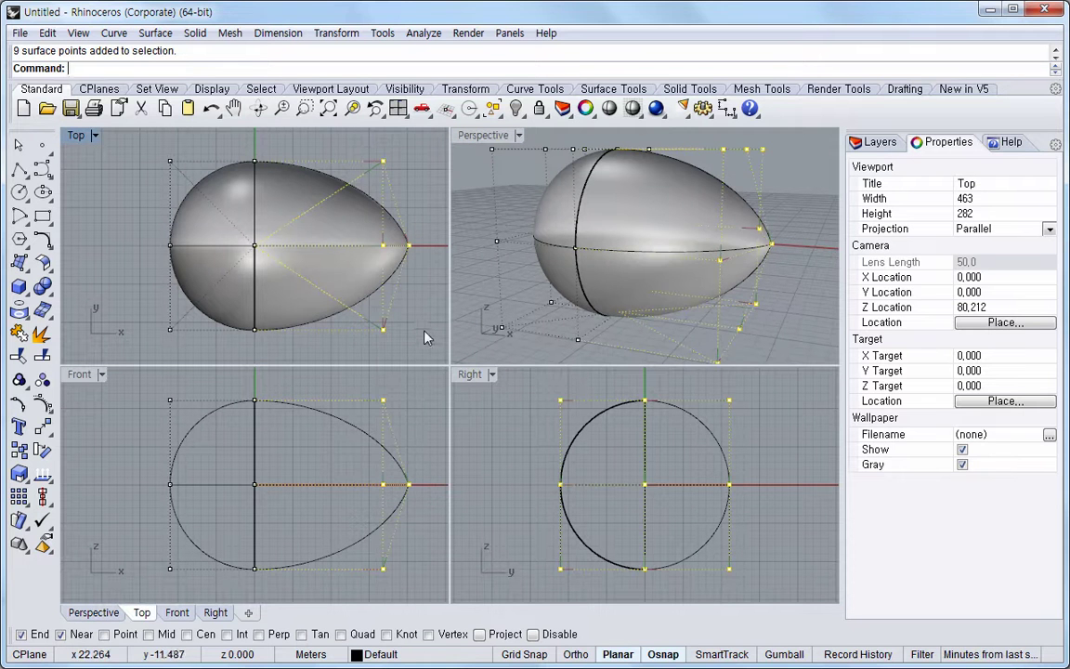
{"action": "left_click", "coordinate": [335, 33]}
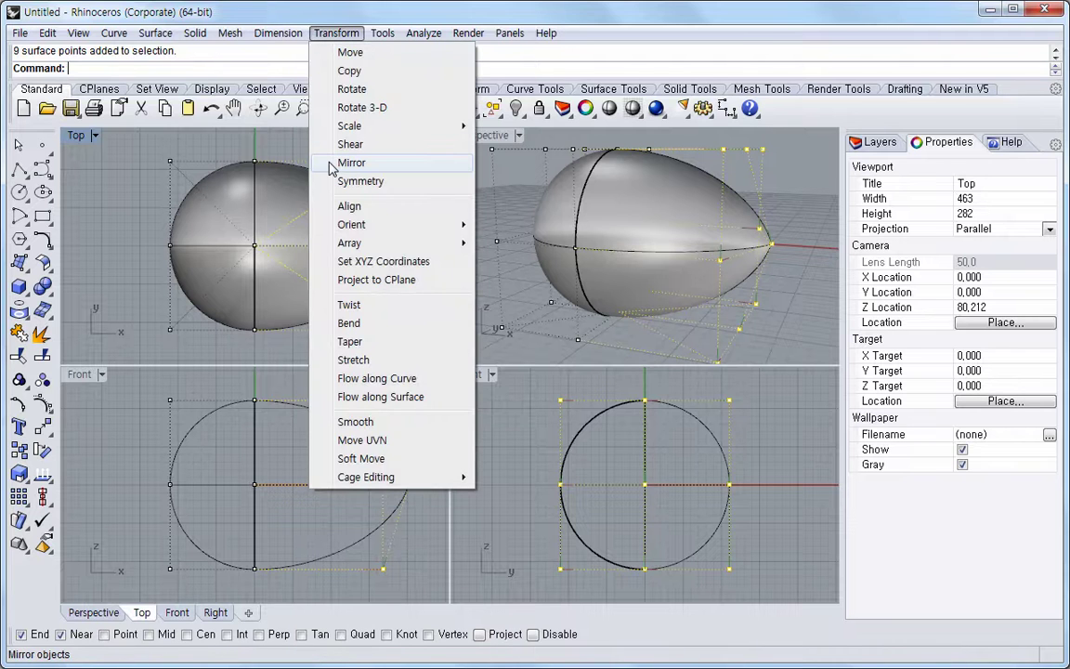
{"action": "left_click", "coordinate": [409, 263]}
{"action": "left_click_drag", "start_coordinate": [272, 164], "coordinate": [246, 60]}
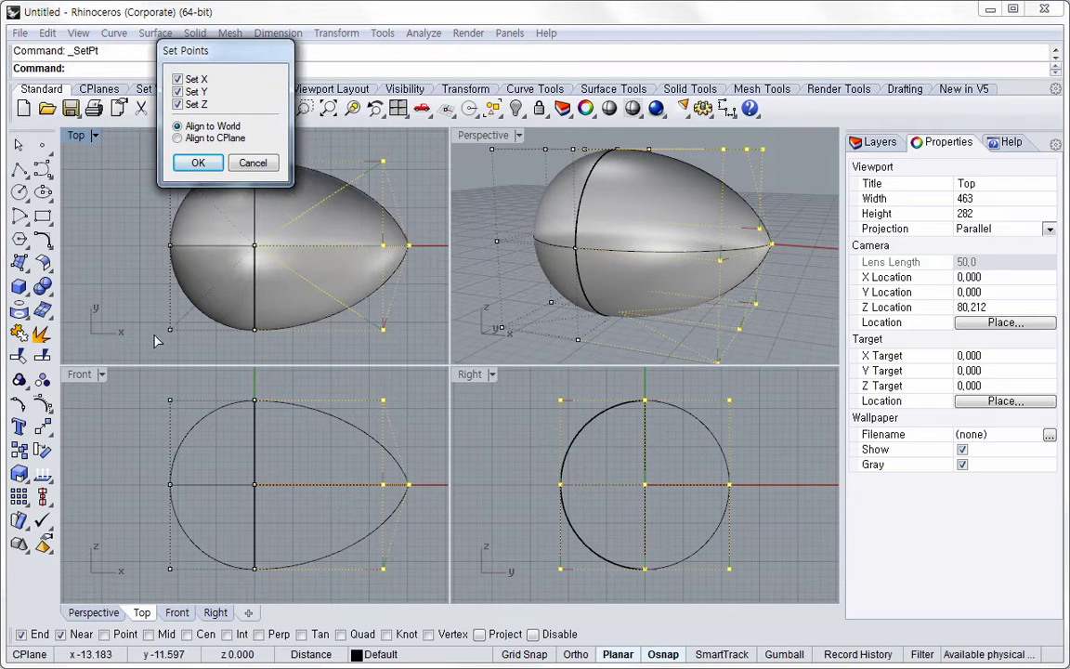
{"action": "left_click", "coordinate": [177, 92]}
{"action": "left_click", "coordinate": [178, 104]}
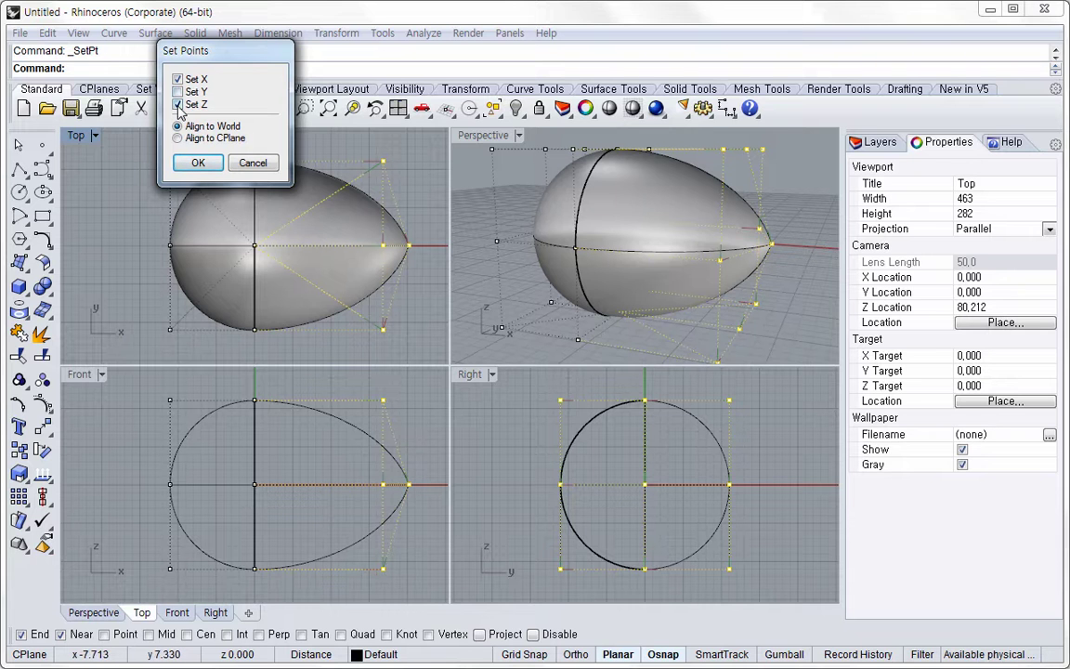
{"action": "left_click", "coordinate": [200, 162]}
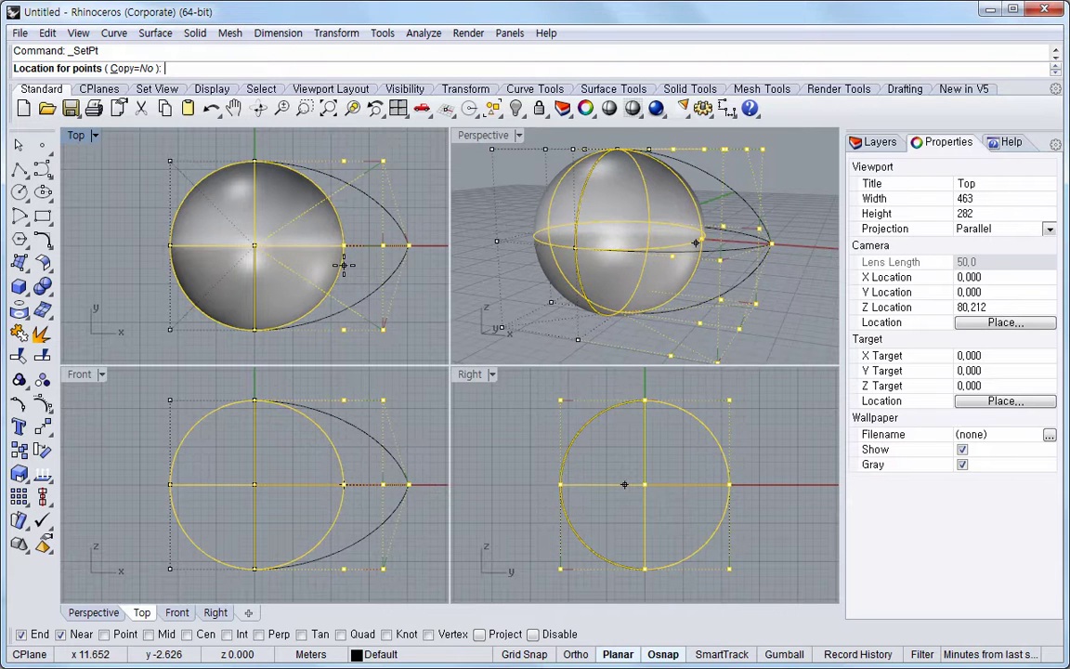
{"action": "left_click", "coordinate": [342, 265]}
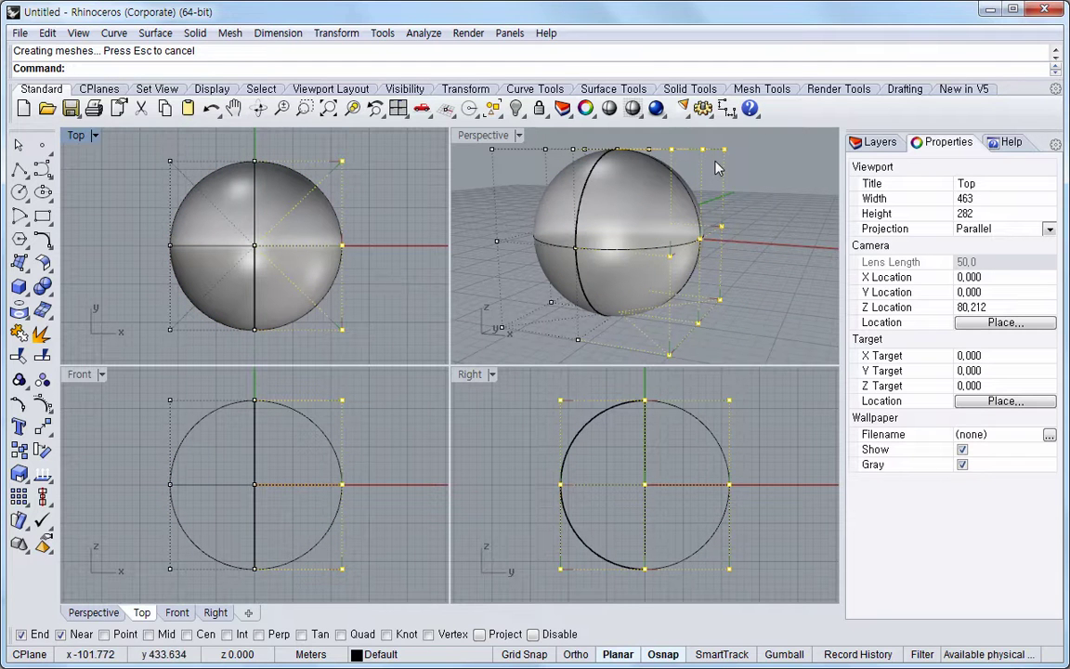
Step: Try moving the upper control point on the sphere's positive Y side inward along Y in the Top view, and undo it
{"action": "mouse_move", "coordinate": [401, 295]}
{"action": "right_mouse_down"}
{"action": "mouse_move", "coordinate": [375, 313]}
{"action": "mouse_move", "coordinate": [406, 317]}
{"action": "mouse_move", "coordinate": [386, 301]}
{"action": "right_mouse_up"}
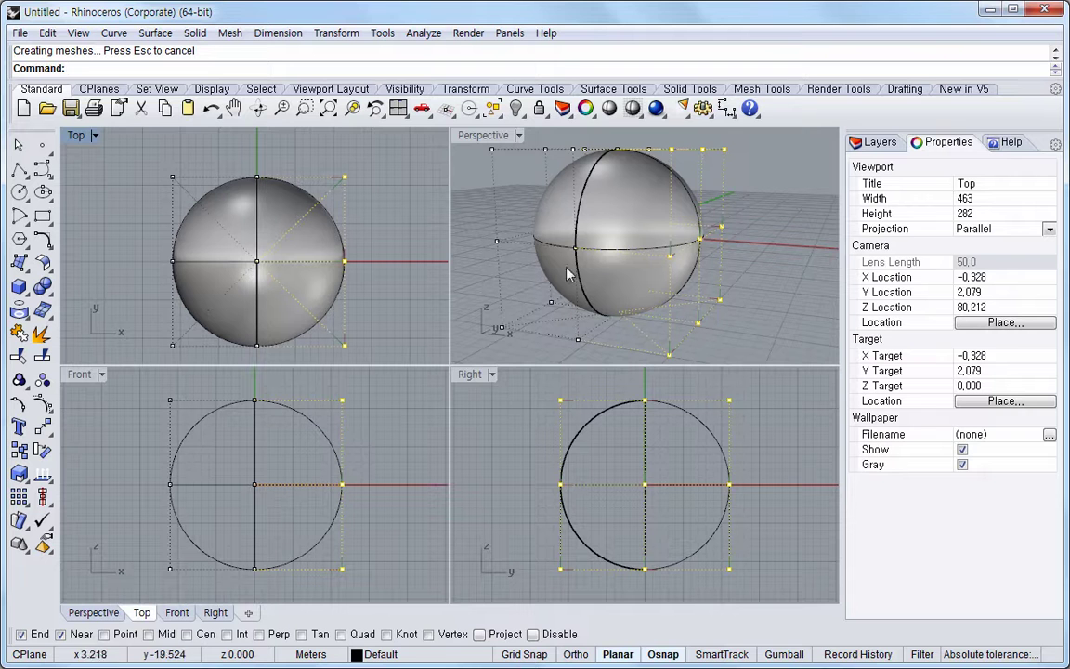
{"action": "right_click_drag", "start_coordinate": [606, 243], "coordinate": [612, 209]}
{"action": "left_click", "coordinate": [614, 153]}
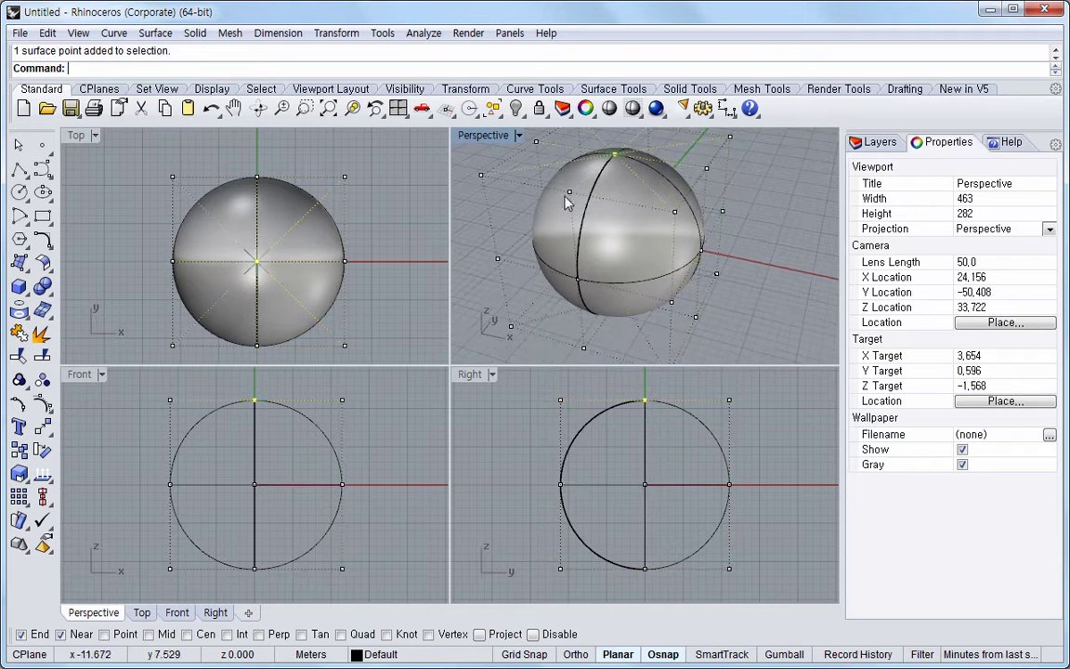
{"action": "left_click_drag", "start_coordinate": [257, 178], "coordinate": [256, 209]}
{"action": "right_click_drag", "start_coordinate": [553, 237], "coordinate": [713, 156]}
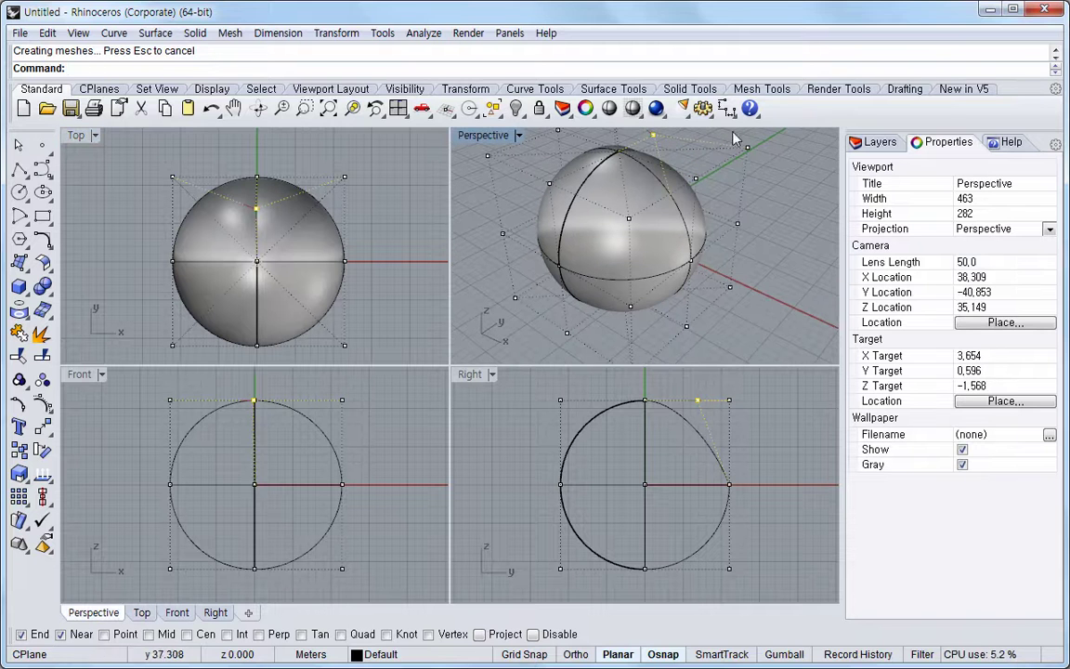
{"action": "key", "text": "ctrl+z"}
Step: Try pushing the control point at the sphere's top pole downward in the Front view, and undo the move
{"action": "mouse_move", "coordinate": [640, 172]}
{"action": "right_mouse_down"}
{"action": "mouse_move", "coordinate": [640, 209]}
{"action": "mouse_move", "coordinate": [632, 183]}
{"action": "right_mouse_up"}
{"action": "left_click", "coordinate": [616, 166]}
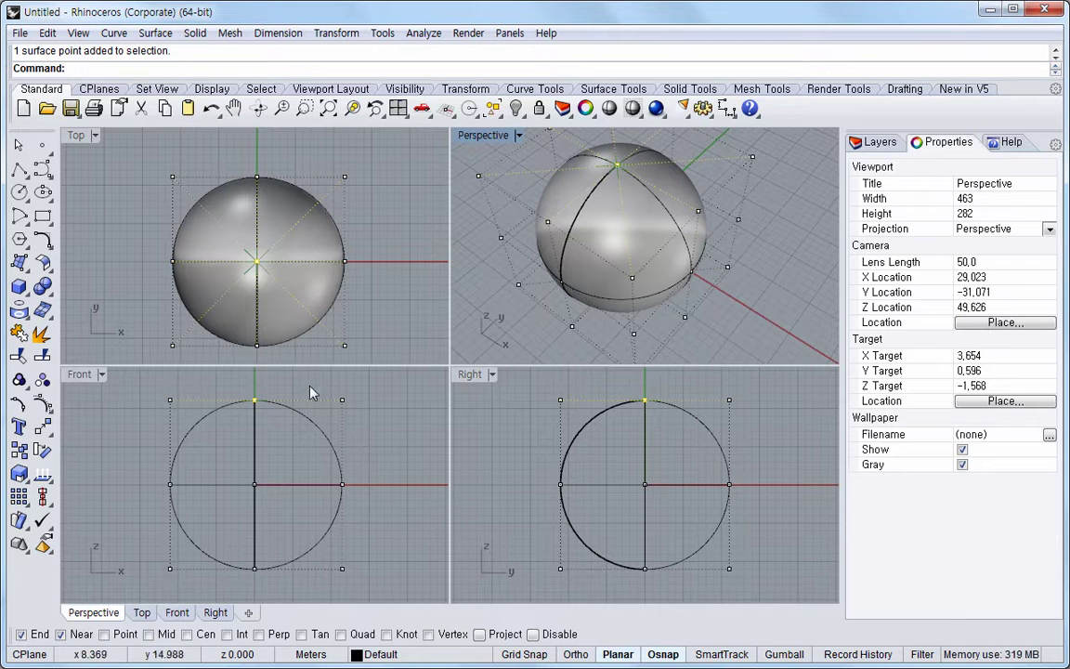
{"action": "left_click_drag", "start_coordinate": [257, 406], "coordinate": [254, 443]}
{"action": "key", "text": "ctrl+z"}
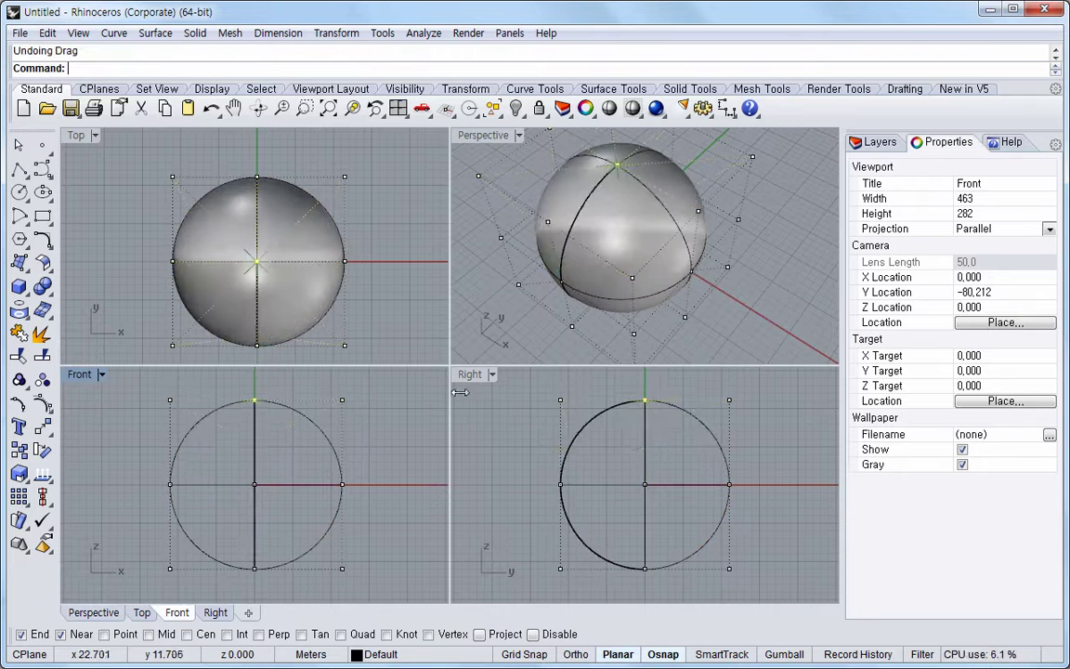
Step: Push the equatorial control point on the positive X axis inward along X in the Top view, and inspect the dent
{"action": "left_click", "coordinate": [415, 320]}
{"action": "left_click", "coordinate": [591, 305]}
{"action": "right_click_drag", "start_coordinate": [591, 305], "coordinate": [632, 206]}
{"action": "right_click_drag", "start_coordinate": [641, 204], "coordinate": [710, 247]}
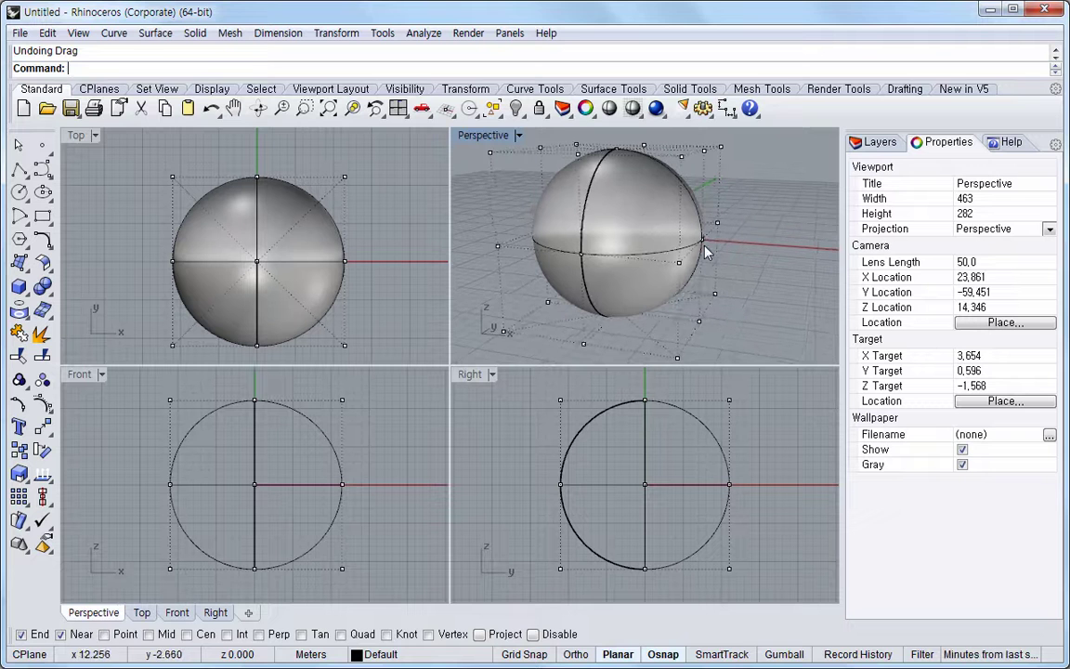
{"action": "left_click", "coordinate": [704, 244]}
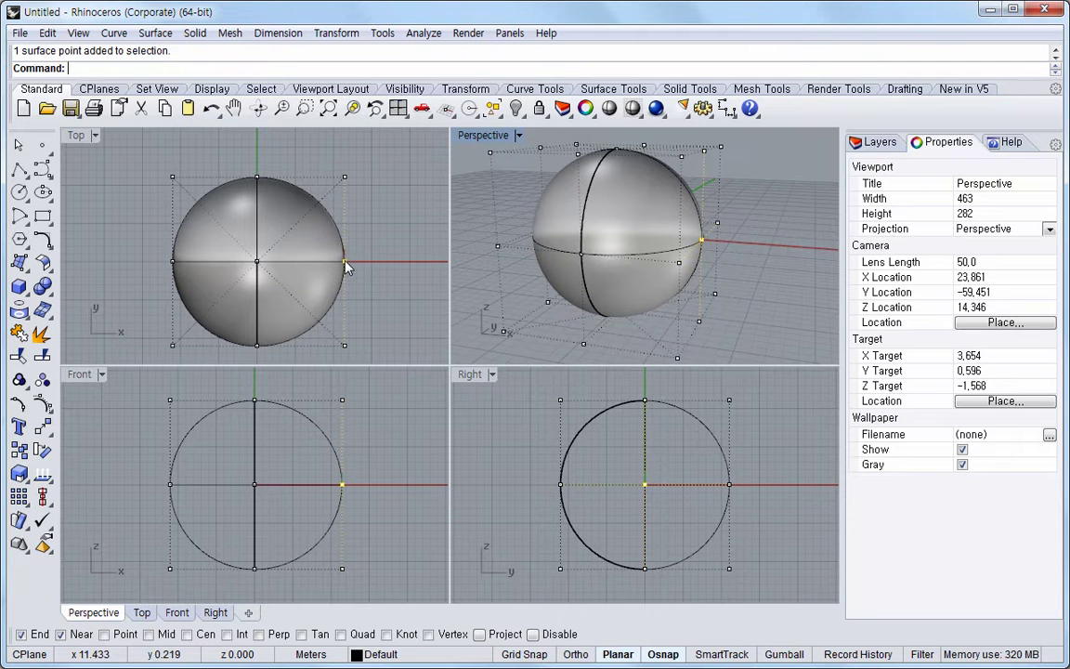
{"action": "left_click_drag", "start_coordinate": [345, 266], "coordinate": [303, 263]}
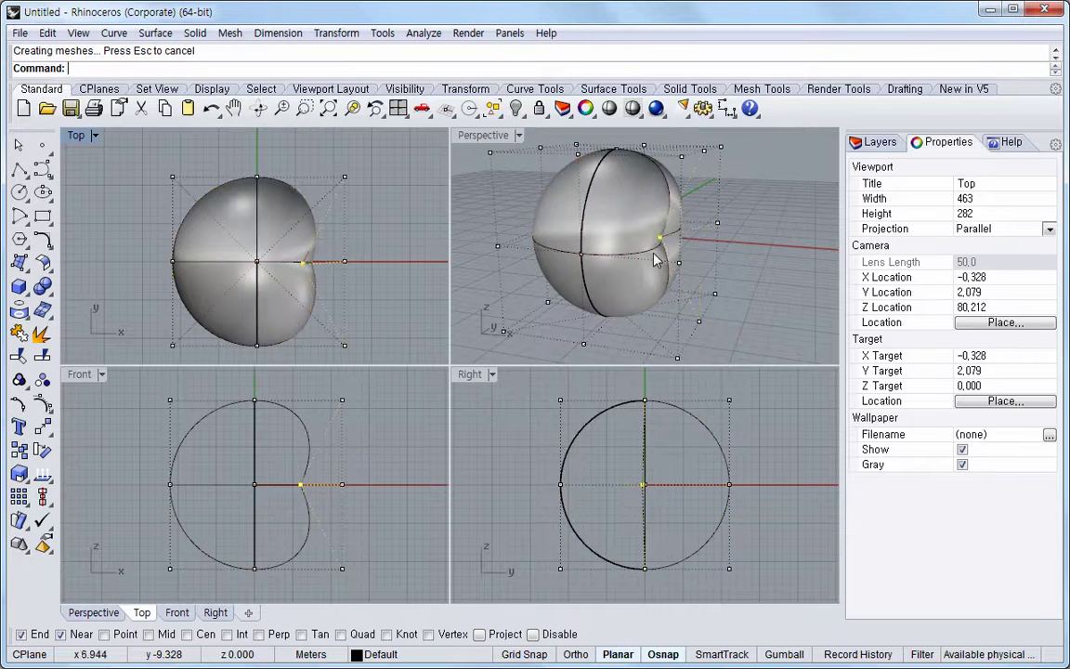
{"action": "right_click_drag", "start_coordinate": [676, 257], "coordinate": [577, 230]}
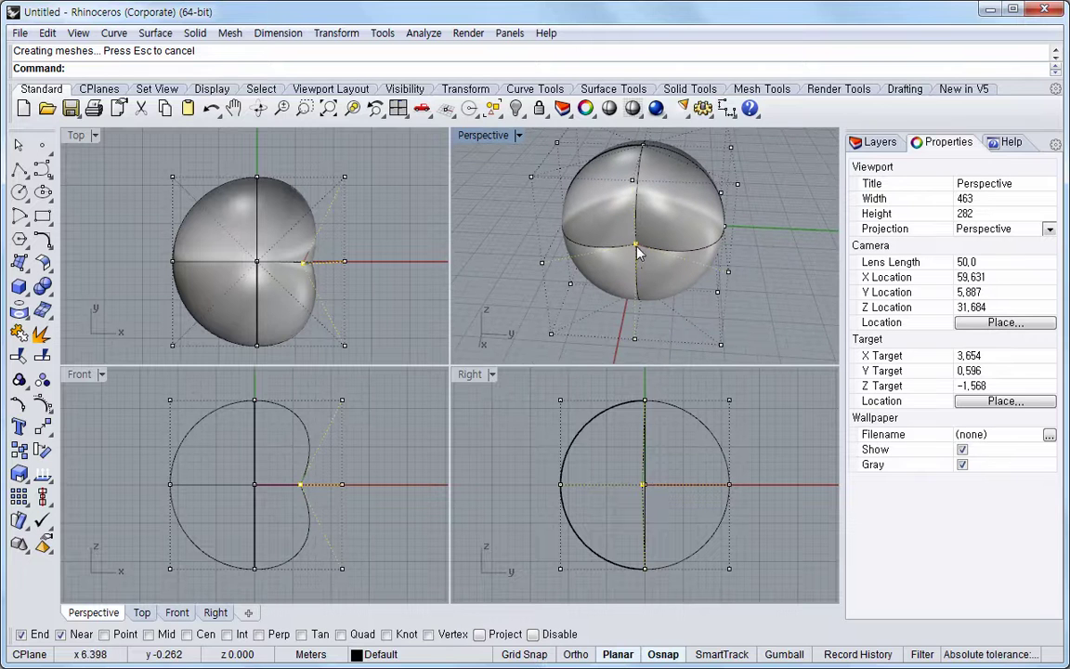
{"action": "key", "text": "Escape"}
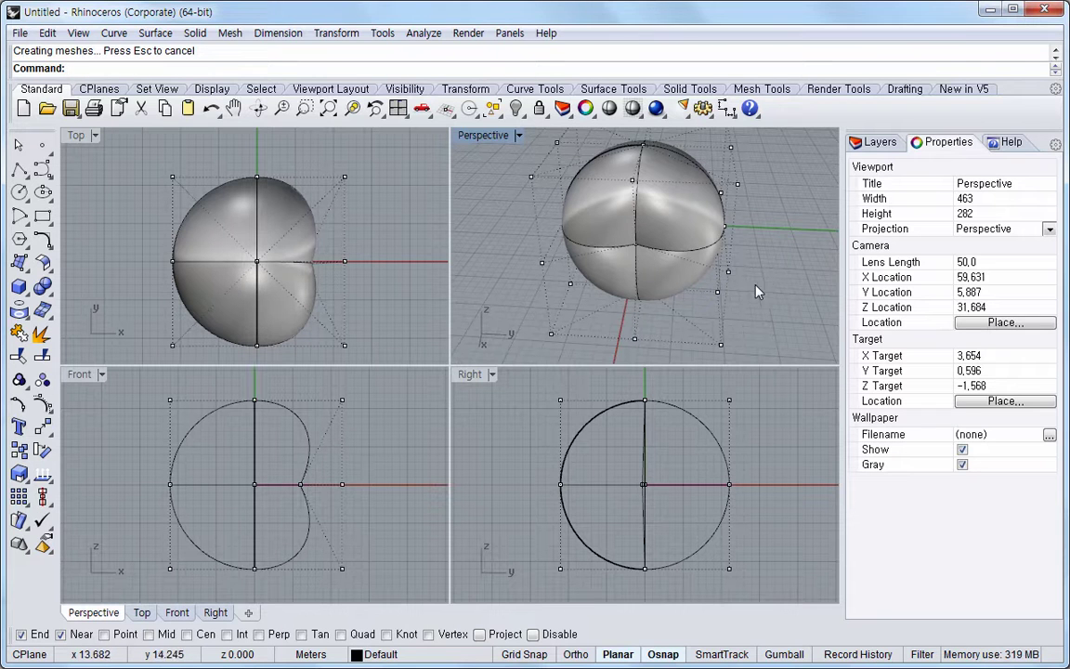
Step: With only the Point object snap on, use Set XYZ Coordinates in X only to align the dented point with the neighbouring control-point column
{"action": "left_click", "coordinate": [636, 246]}
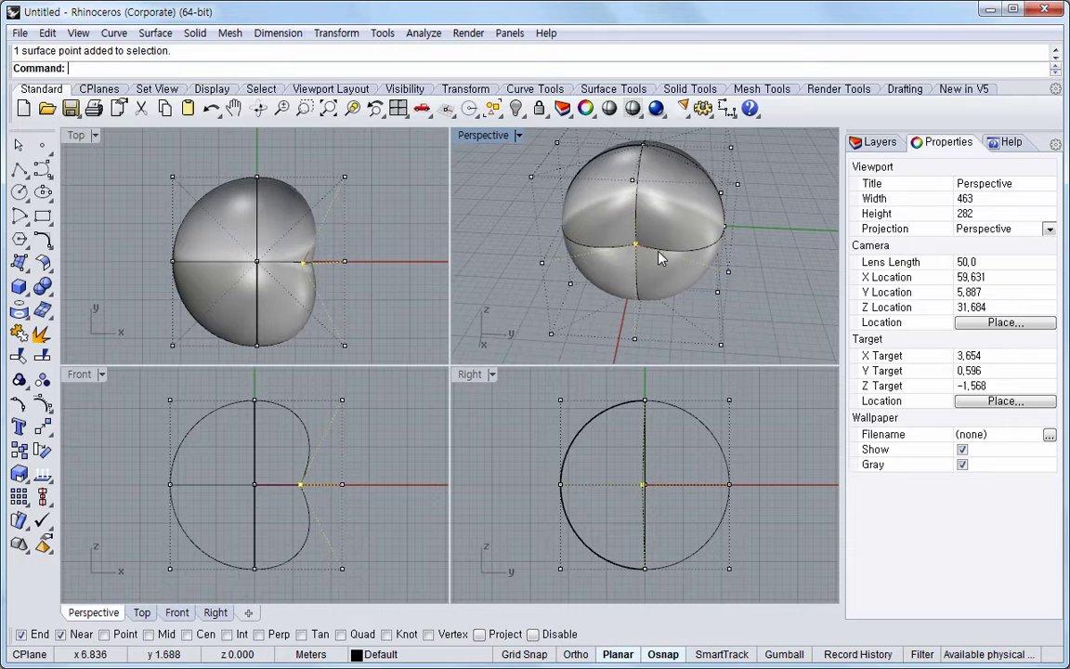
{"action": "right_click", "coordinate": [106, 634]}
{"action": "left_click", "coordinate": [335, 33]}
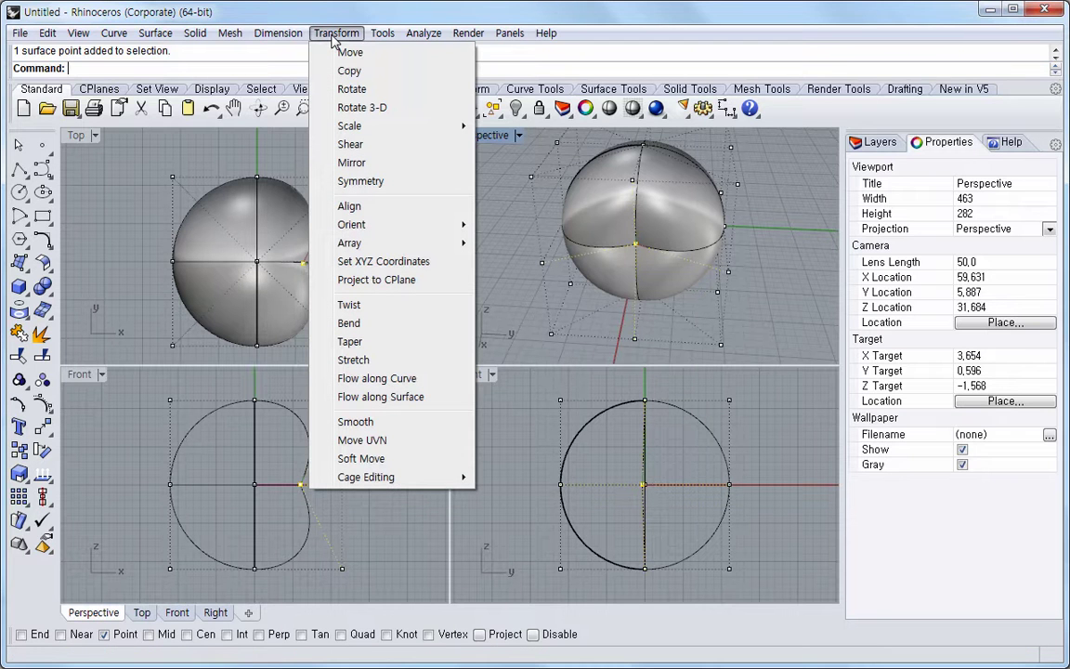
{"action": "left_click", "coordinate": [378, 263]}
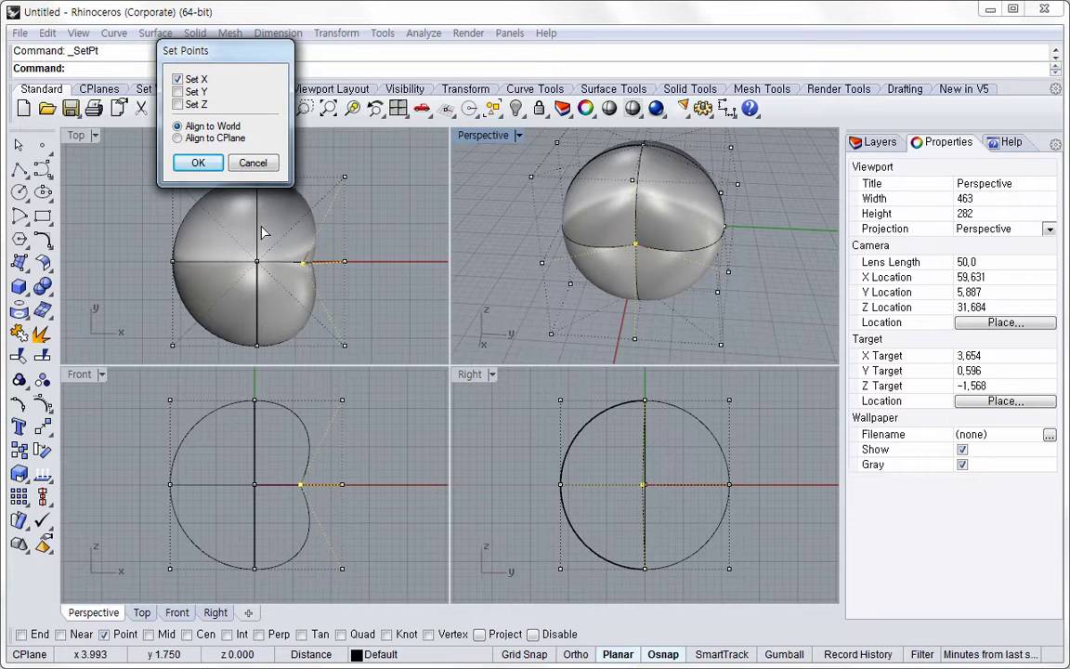
{"action": "left_click", "coordinate": [198, 162]}
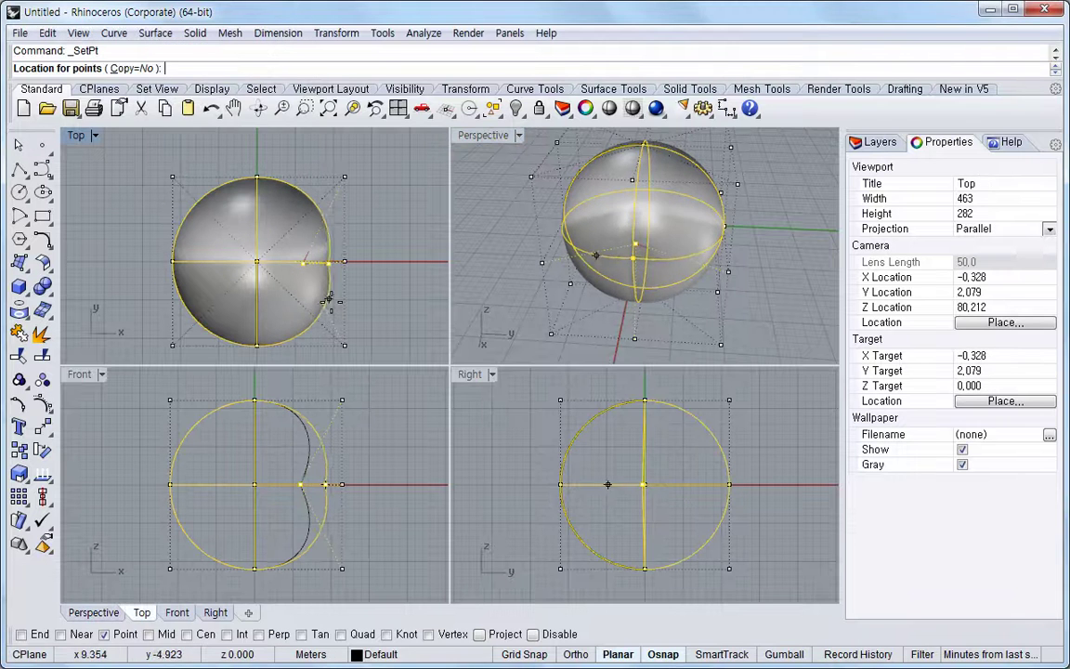
{"action": "key", "text": "Escape"}
{"action": "key", "text": "Escape"}
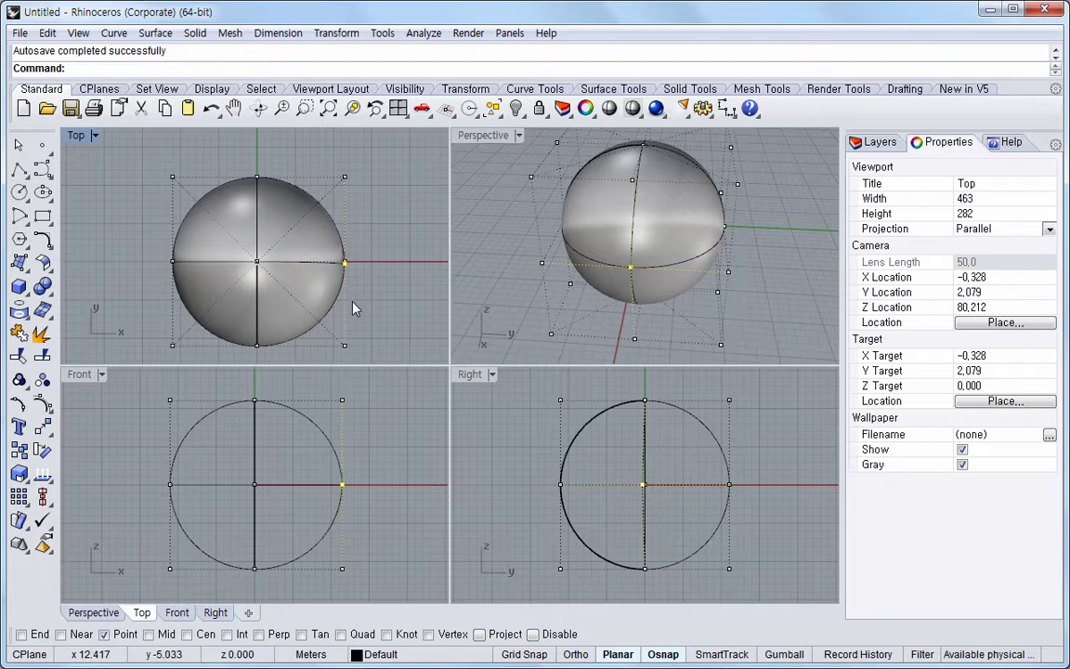
{"action": "right_click_drag", "start_coordinate": [700, 289], "coordinate": [724, 325]}
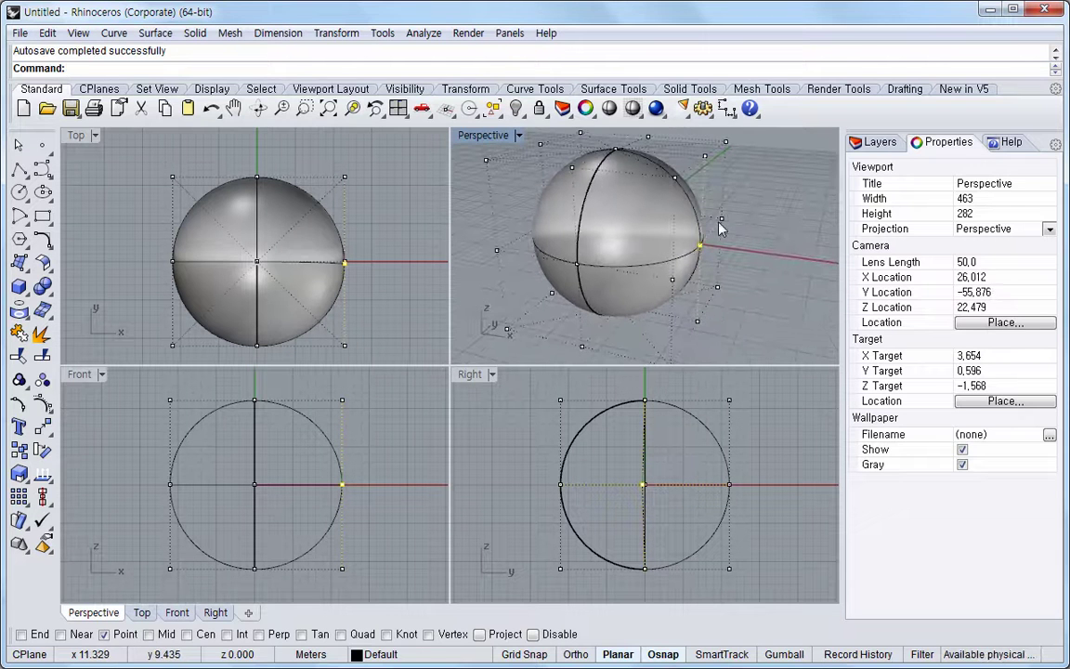